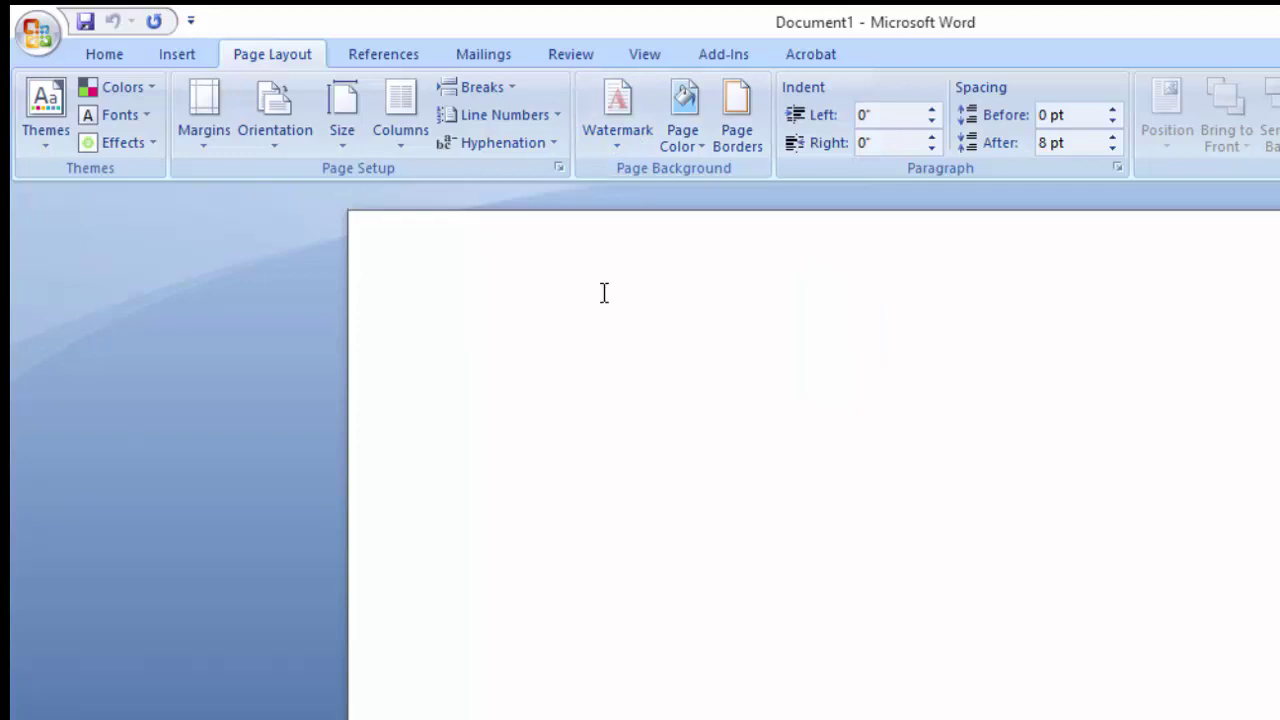
Set up a custom picture watermark using the IMG picture from the 2017-11-15_0005 folder in Pictures
{"action": "left_click", "coordinate": [617, 143]}
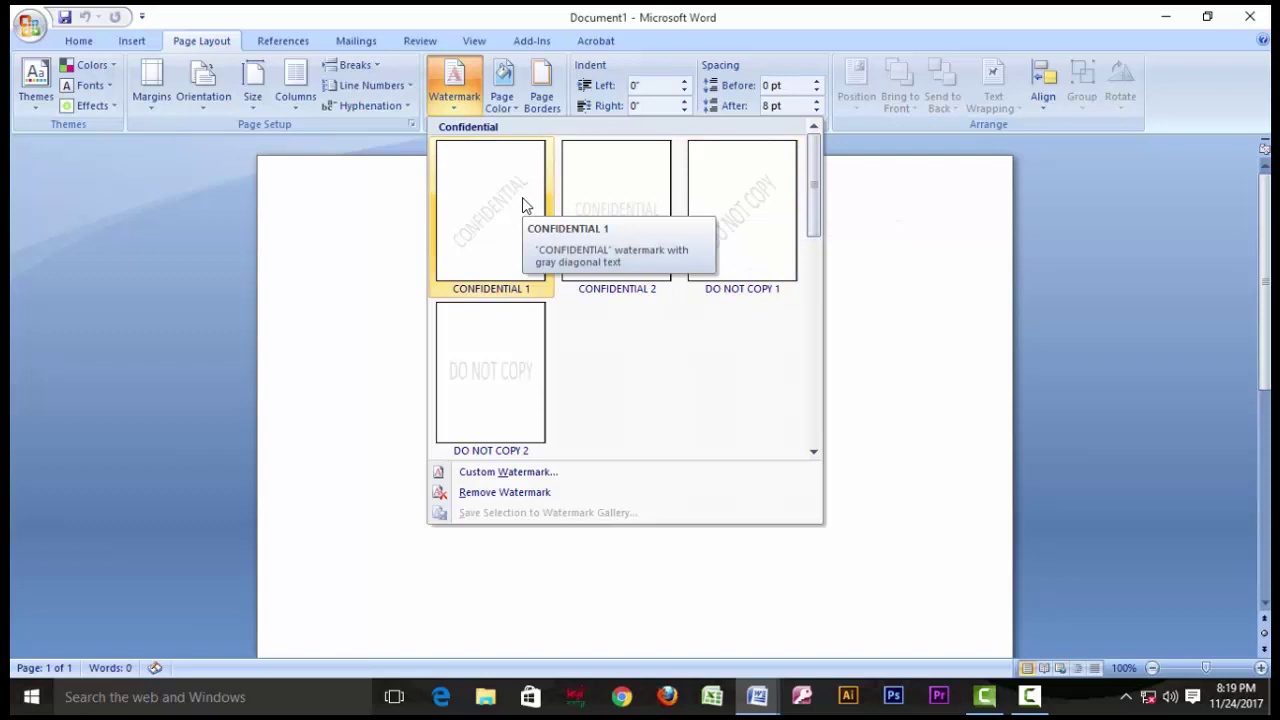
{"action": "left_click", "coordinate": [498, 476]}
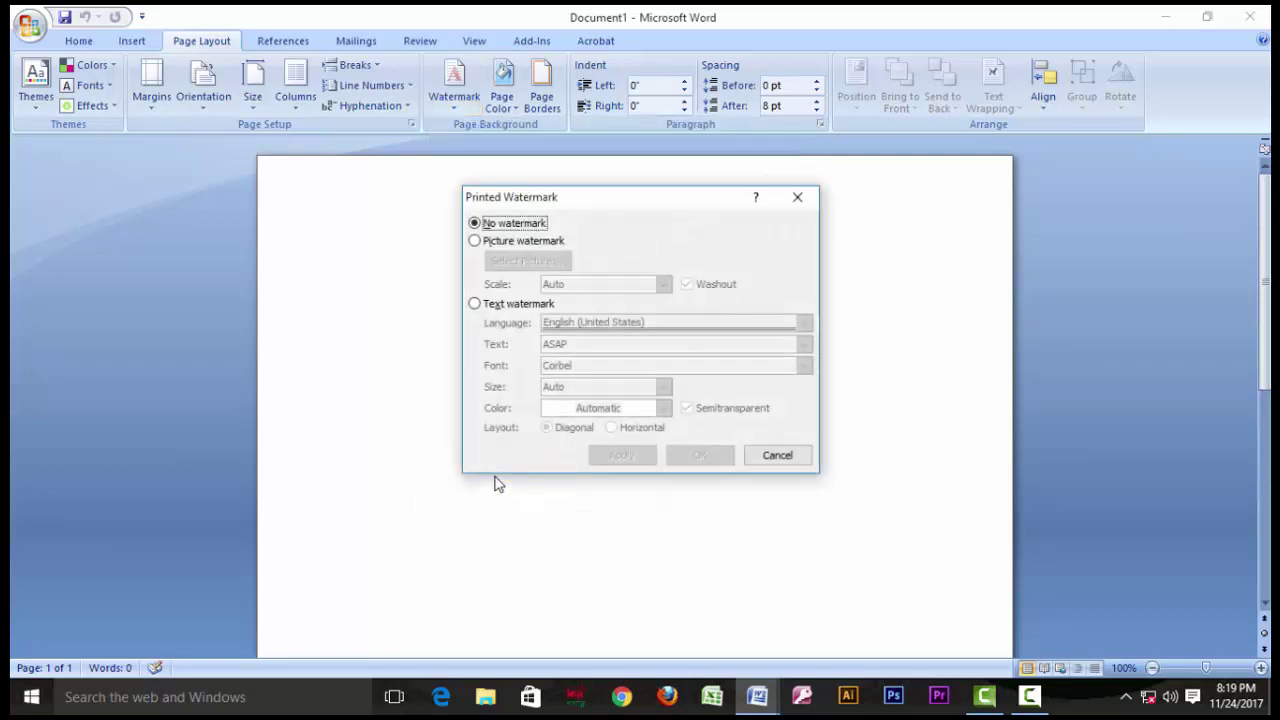
{"action": "left_click", "coordinate": [476, 242]}
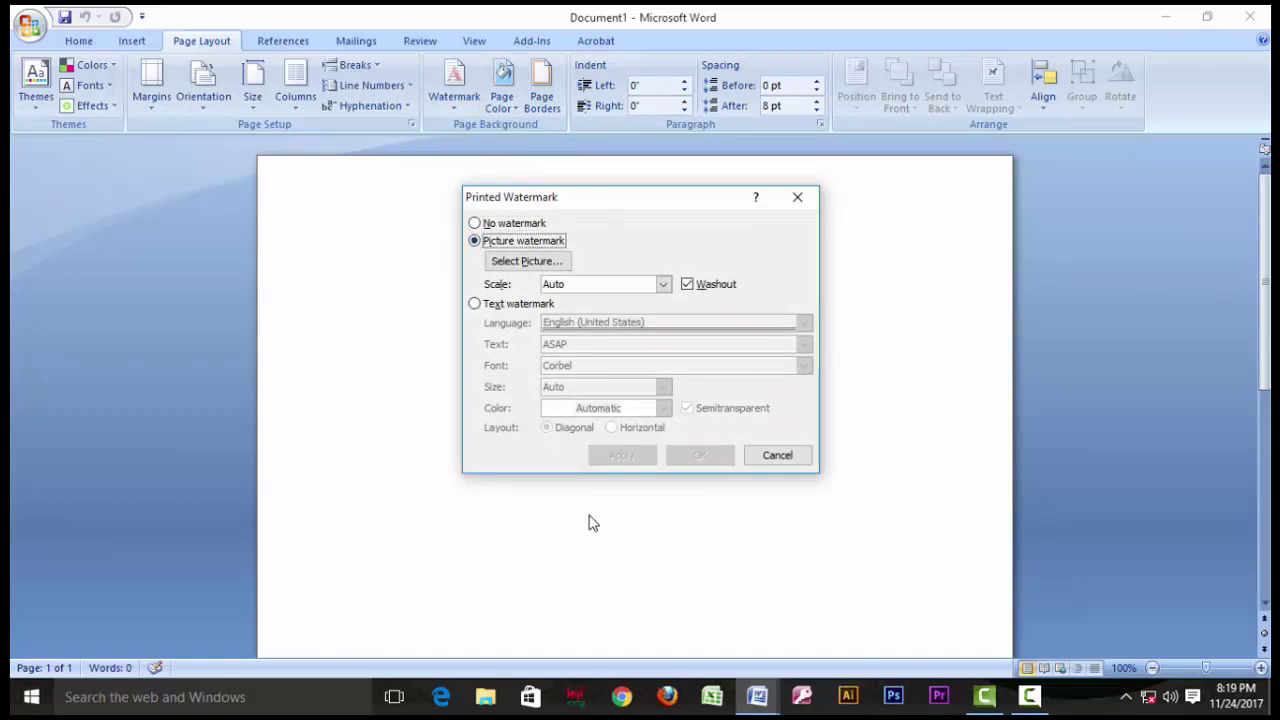
{"action": "left_click", "coordinate": [521, 264]}
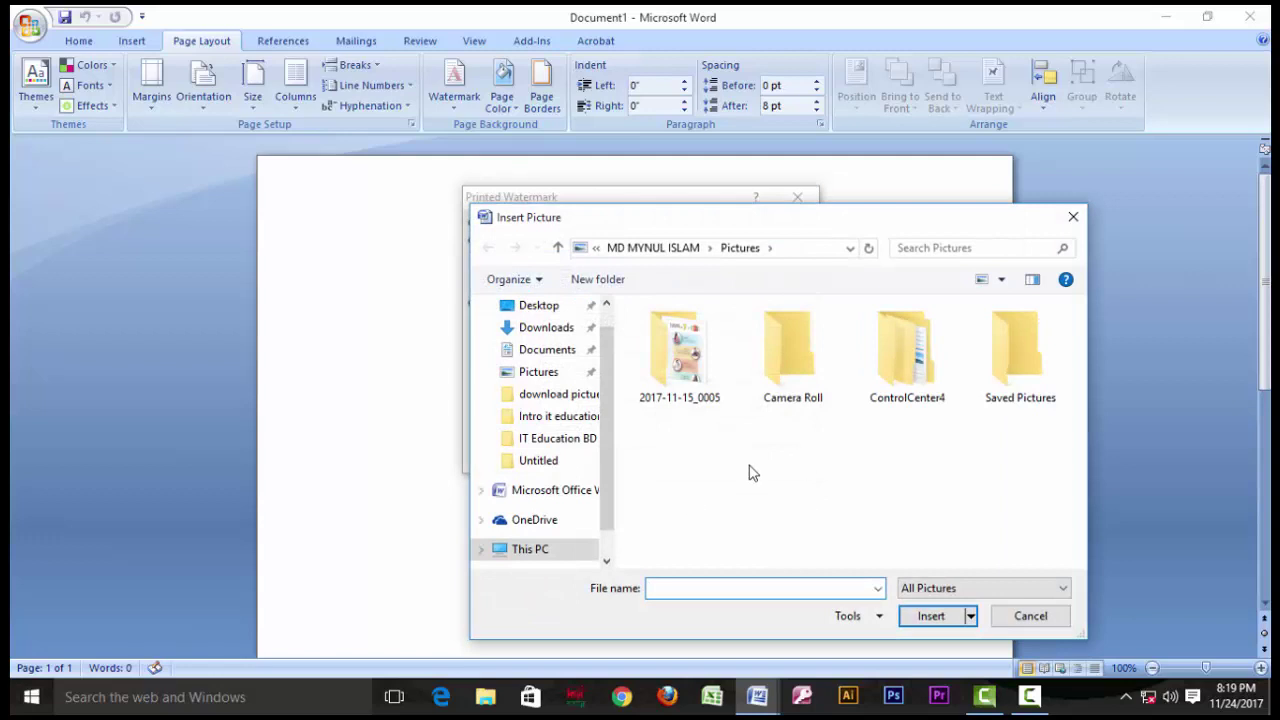
{"action": "double_click", "coordinate": [688, 358]}
{"action": "left_click", "coordinate": [682, 355]}
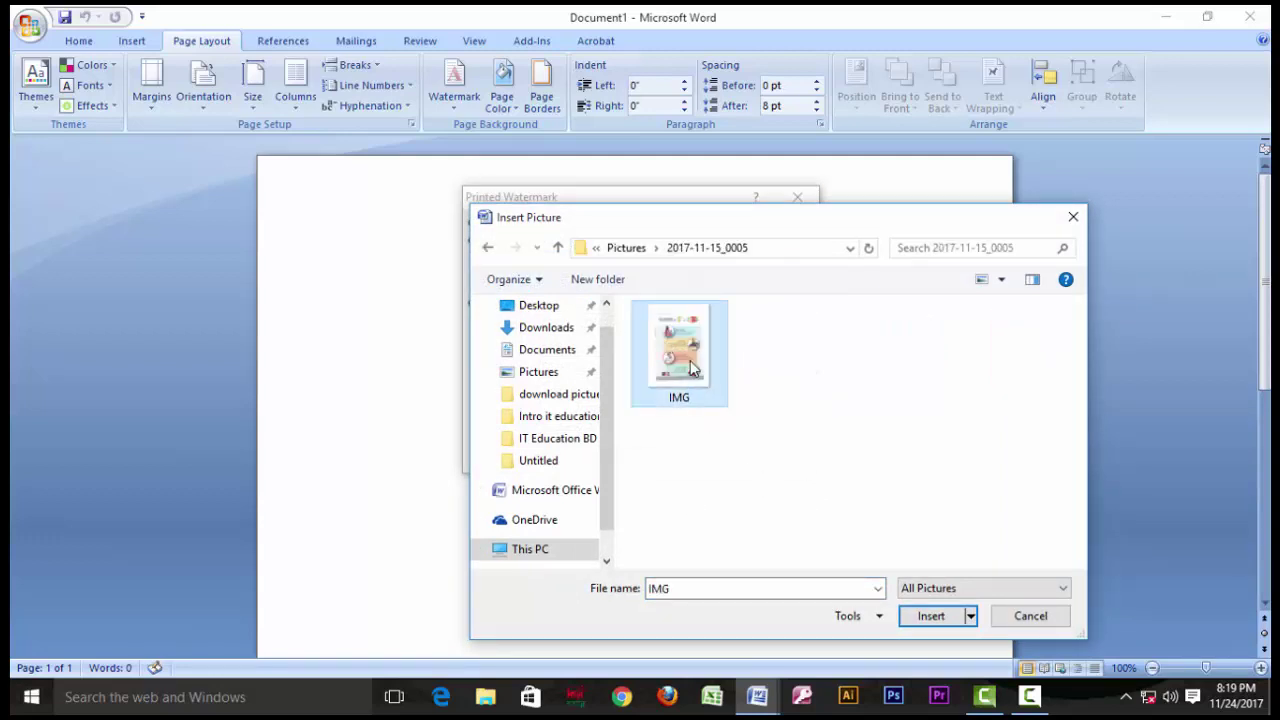
{"action": "left_click", "coordinate": [928, 616]}
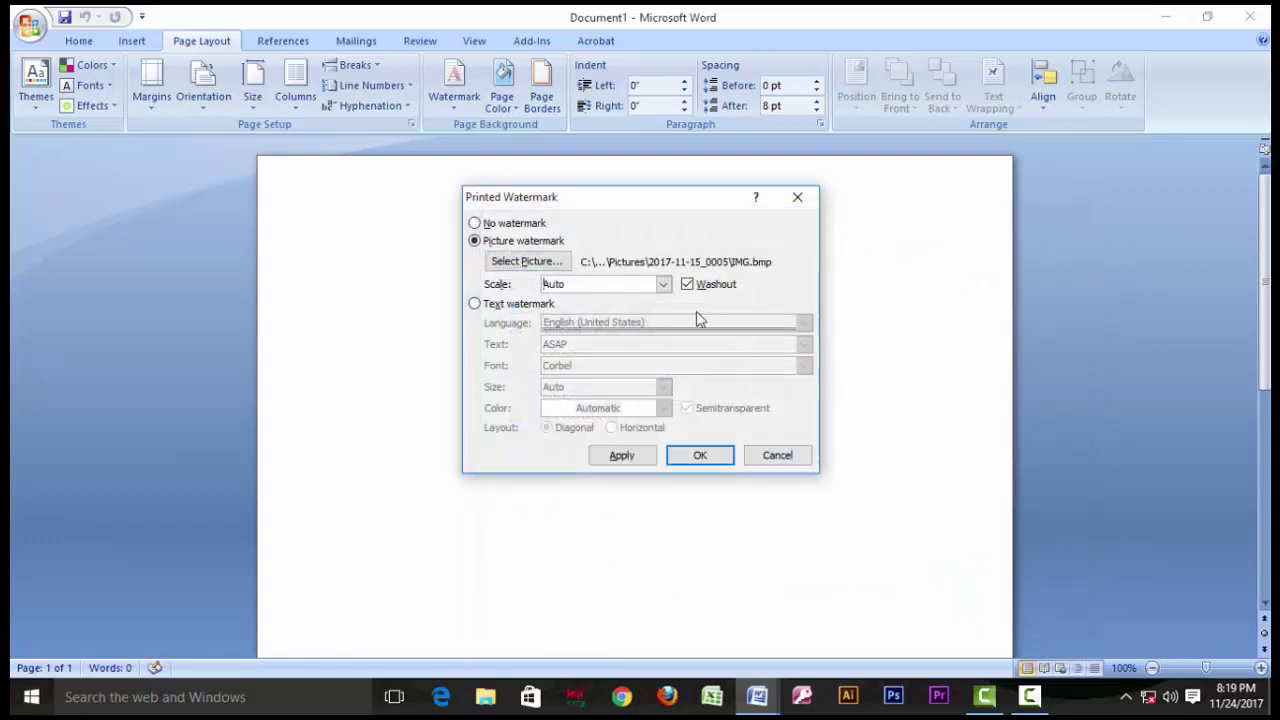
Apply the picture watermark with automatic scale and washout, and check how it looks down the page
{"action": "left_click", "coordinate": [706, 457]}
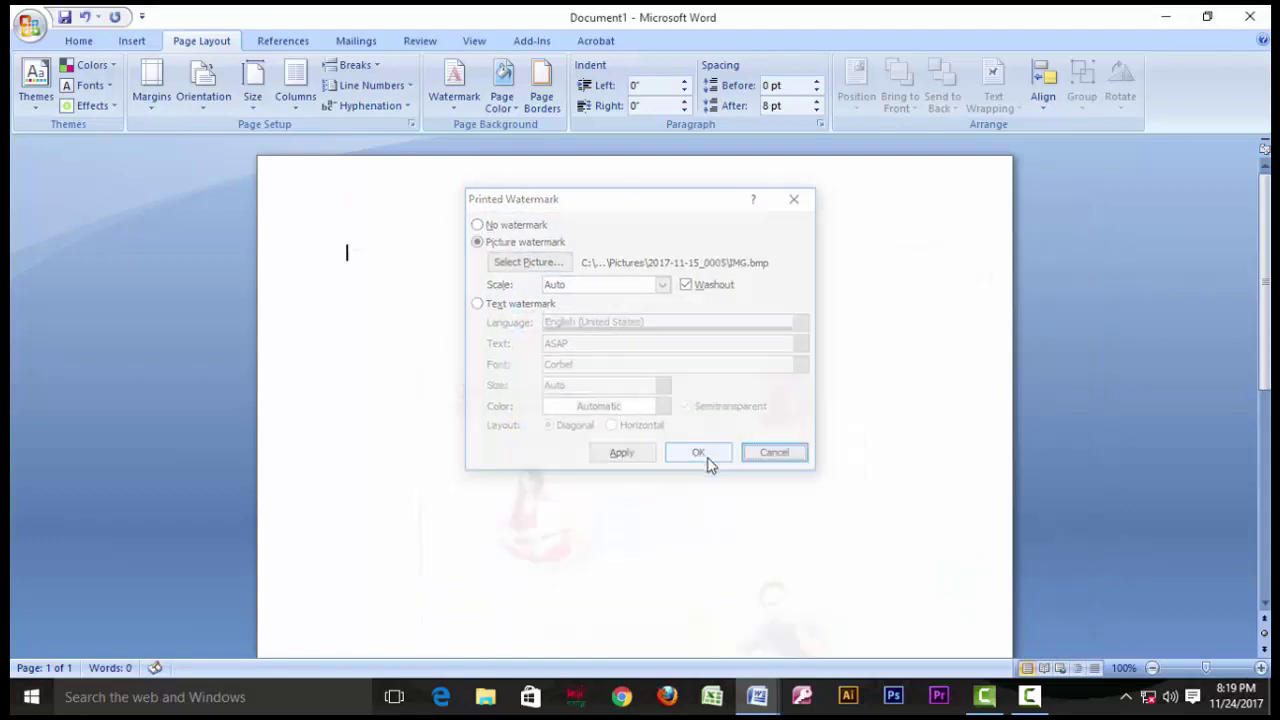
{"action": "scroll", "coordinate": [729, 466], "scroll_direction": "down", "scroll_amount": 5}
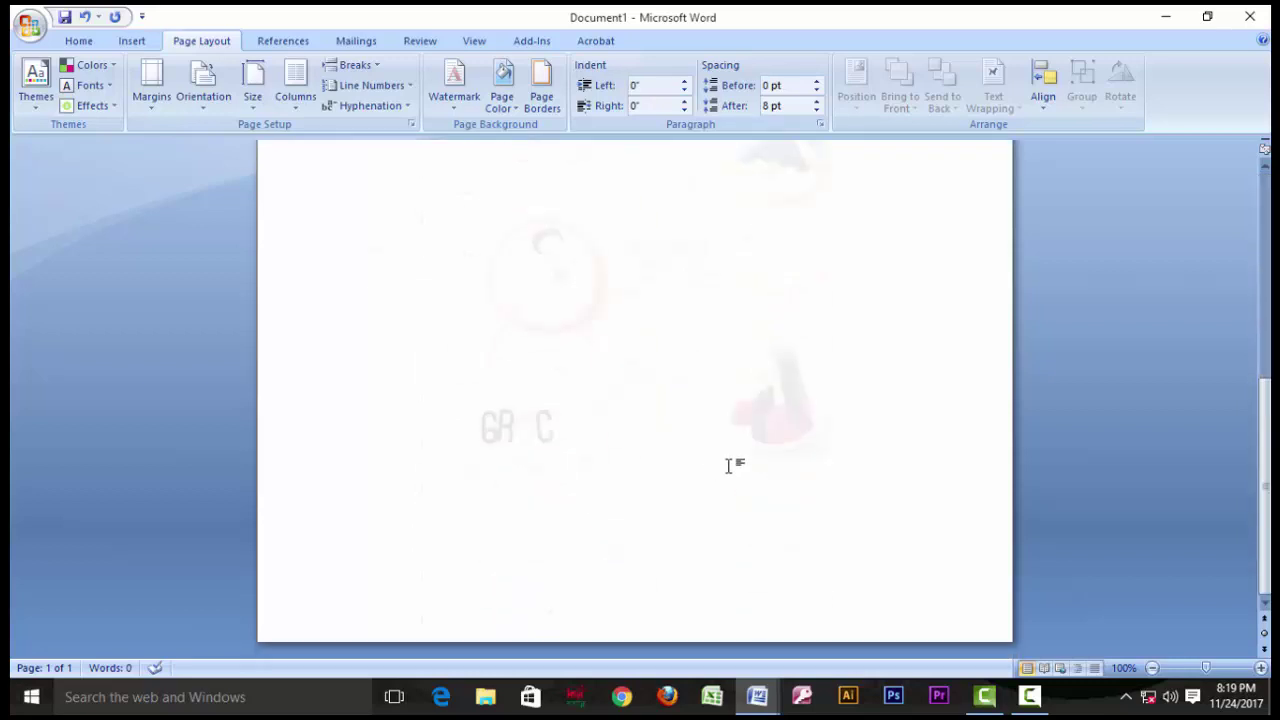
{"action": "scroll", "coordinate": [657, 420], "scroll_direction": "up", "scroll_amount": 3}
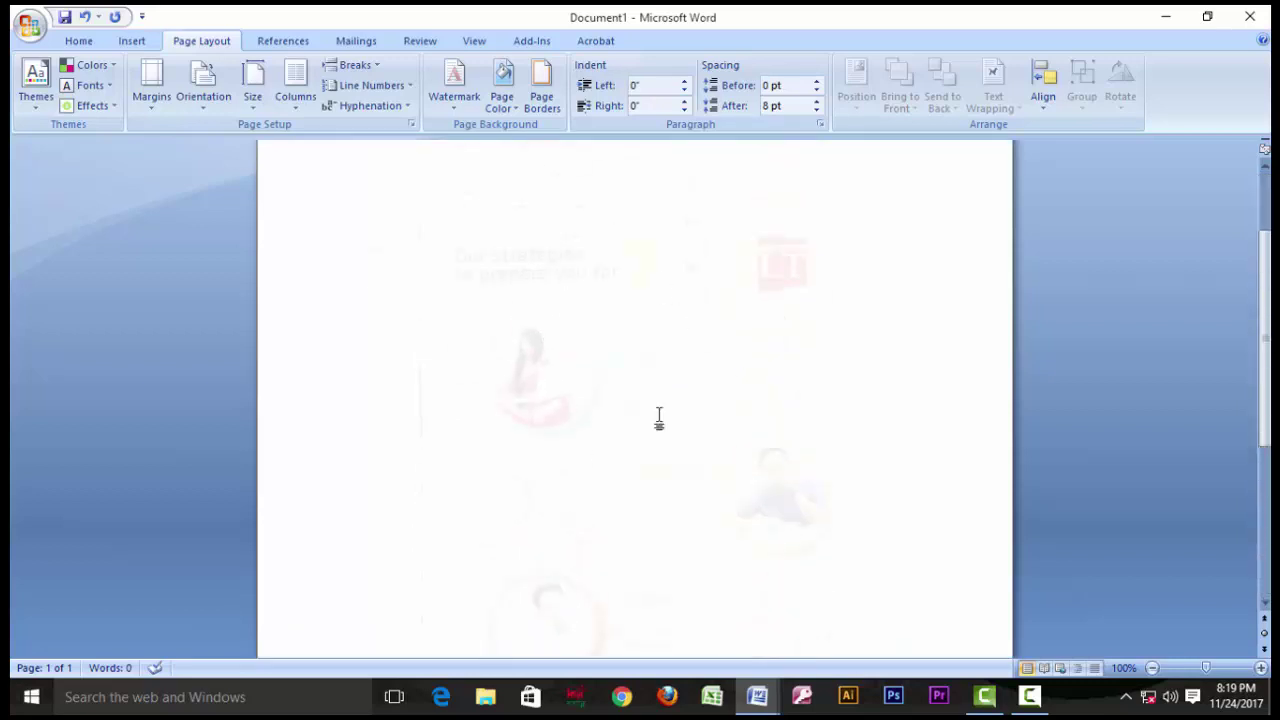
{"action": "scroll", "coordinate": [659, 420], "scroll_direction": "down", "scroll_amount": 4}
{"action": "scroll", "coordinate": [659, 420], "scroll_direction": "down", "scroll_amount": 5}
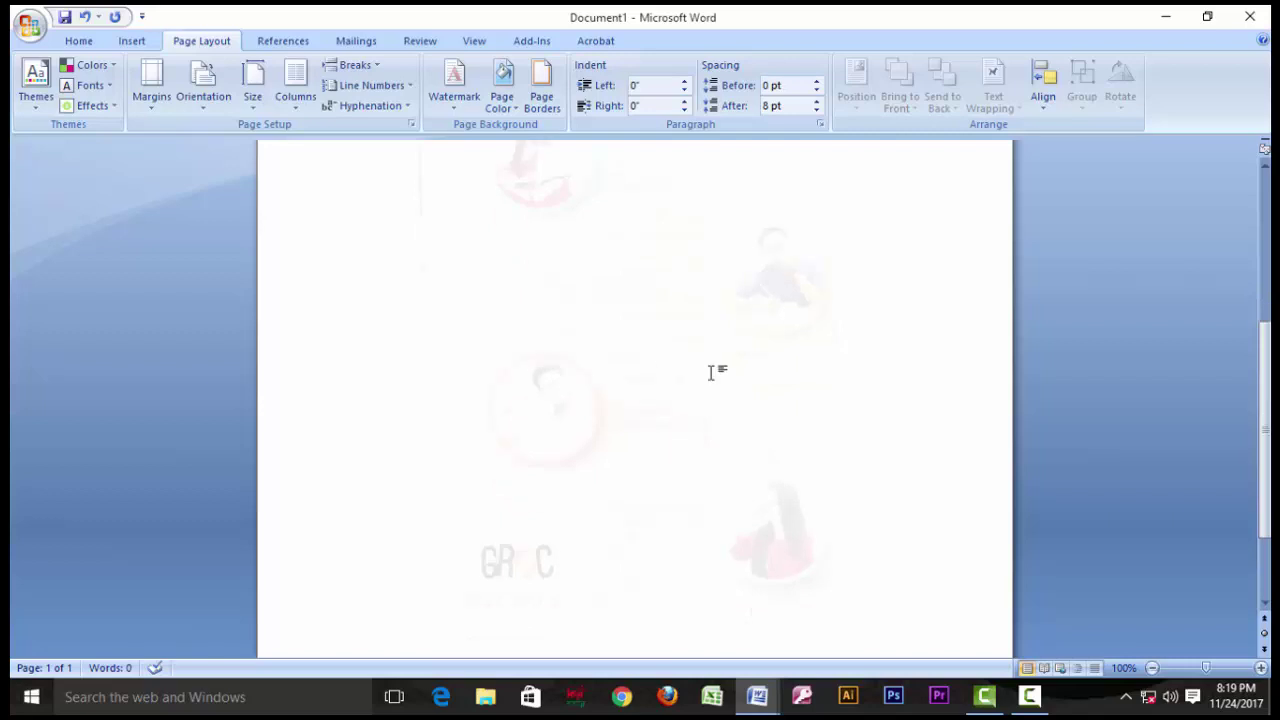
{"action": "scroll", "coordinate": [706, 371], "scroll_direction": "up", "scroll_amount": 1}
{"action": "scroll", "coordinate": [610, 378], "scroll_direction": "up", "scroll_amount": 5}
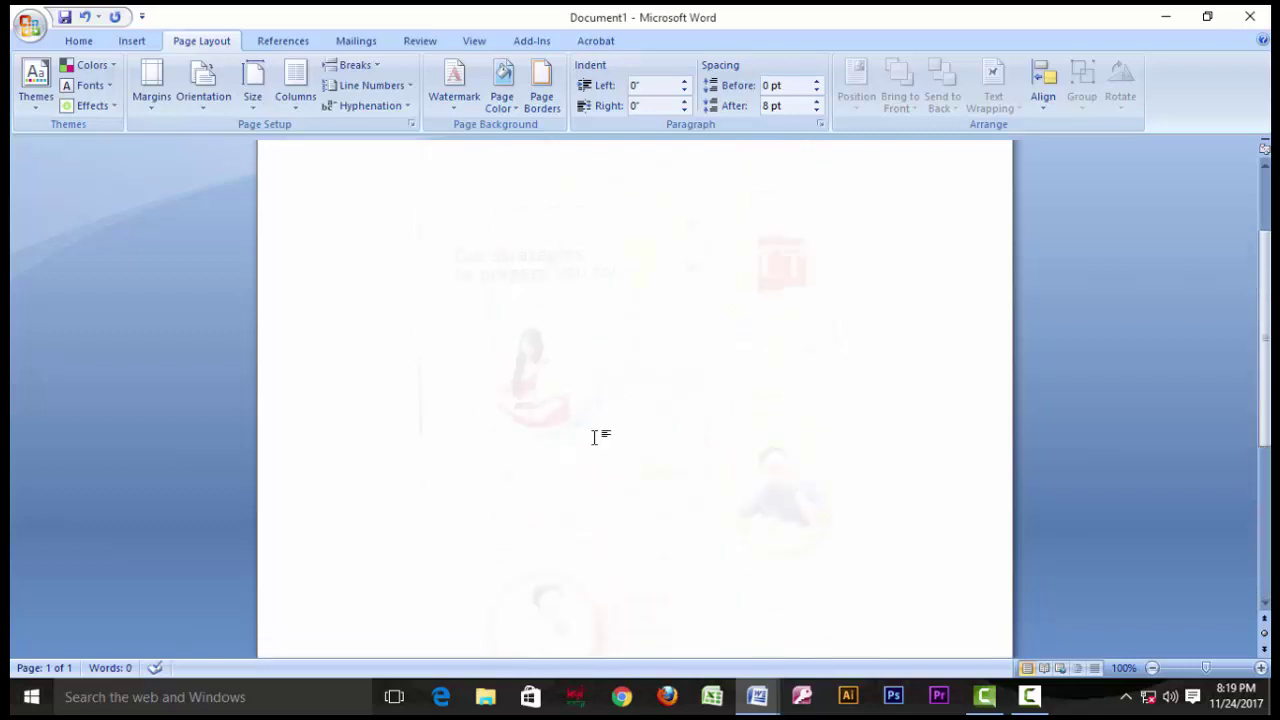
Switch the custom watermark to a text watermark in English (United States) reading "Bangladesh our mother land"
{"action": "left_click", "coordinate": [454, 90]}
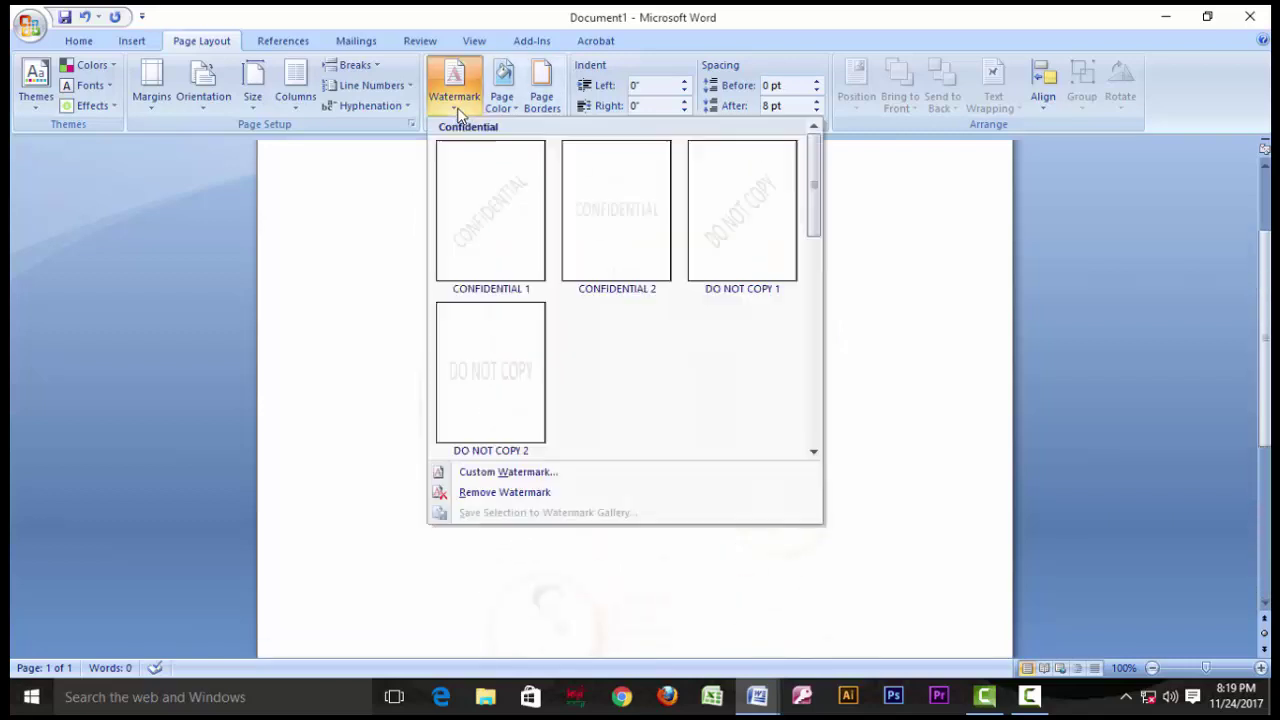
{"action": "left_click", "coordinate": [505, 471]}
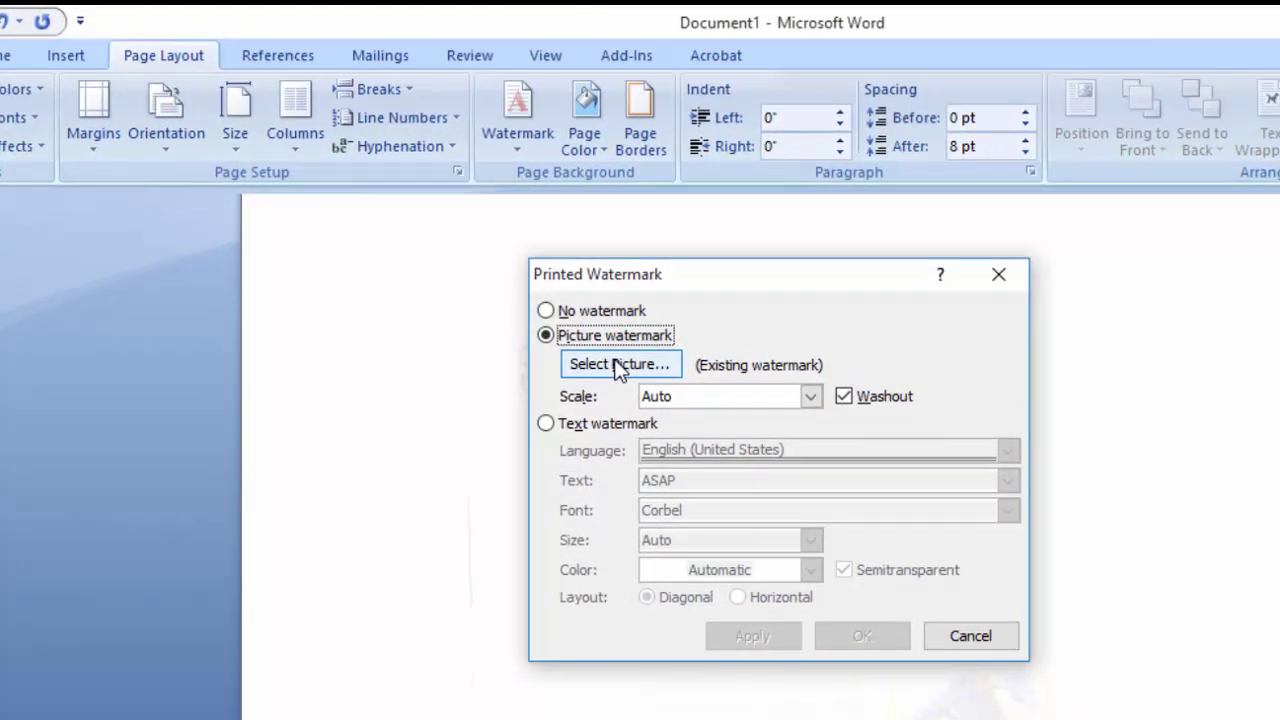
{"action": "left_click", "coordinate": [546, 424]}
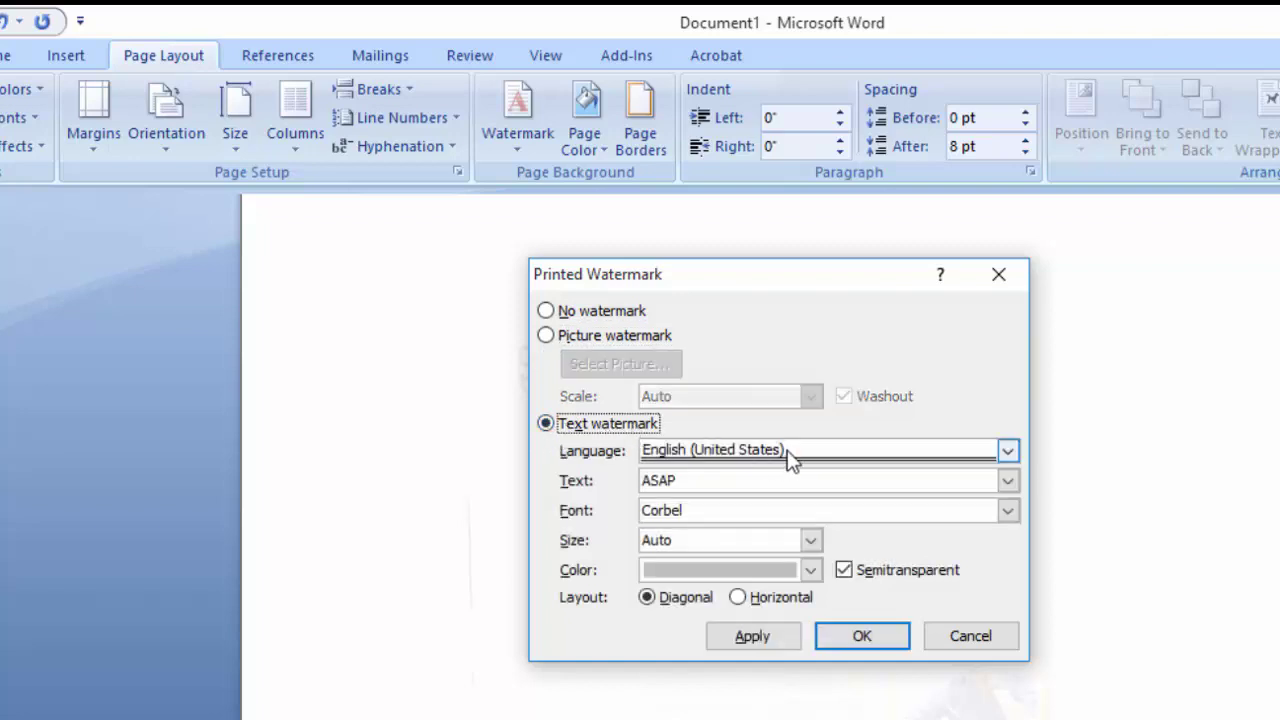
{"action": "left_click", "coordinate": [1008, 450]}
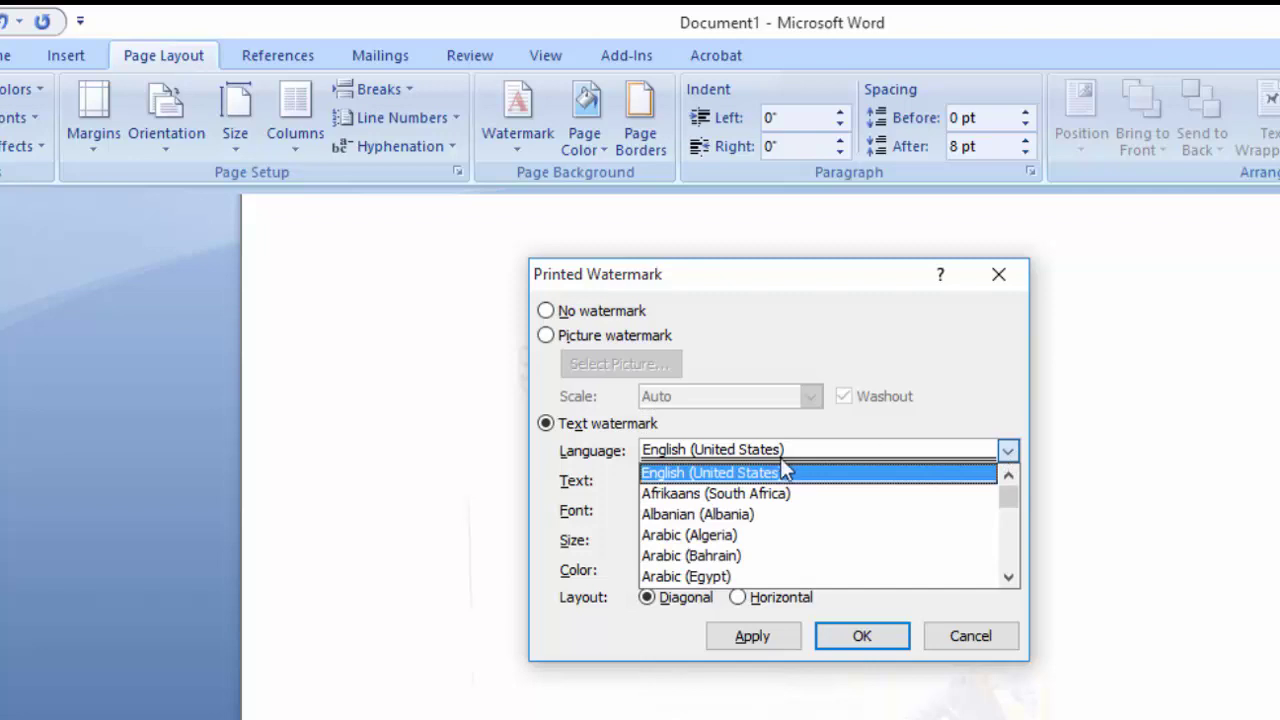
{"action": "left_click", "coordinate": [715, 473]}
{"action": "left_click_drag", "start_coordinate": [684, 487], "coordinate": [555, 478]}
{"action": "type", "text": "Bangladesh our motherland"}
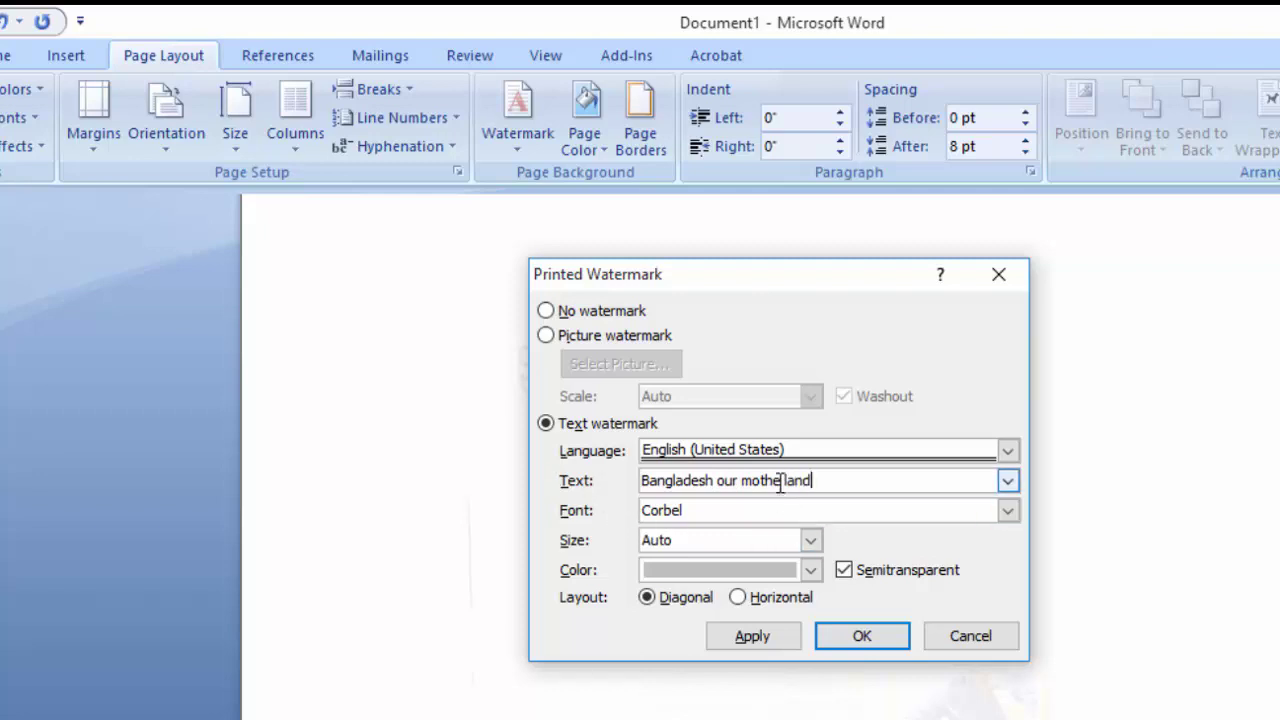
{"action": "type", "text": "r"}
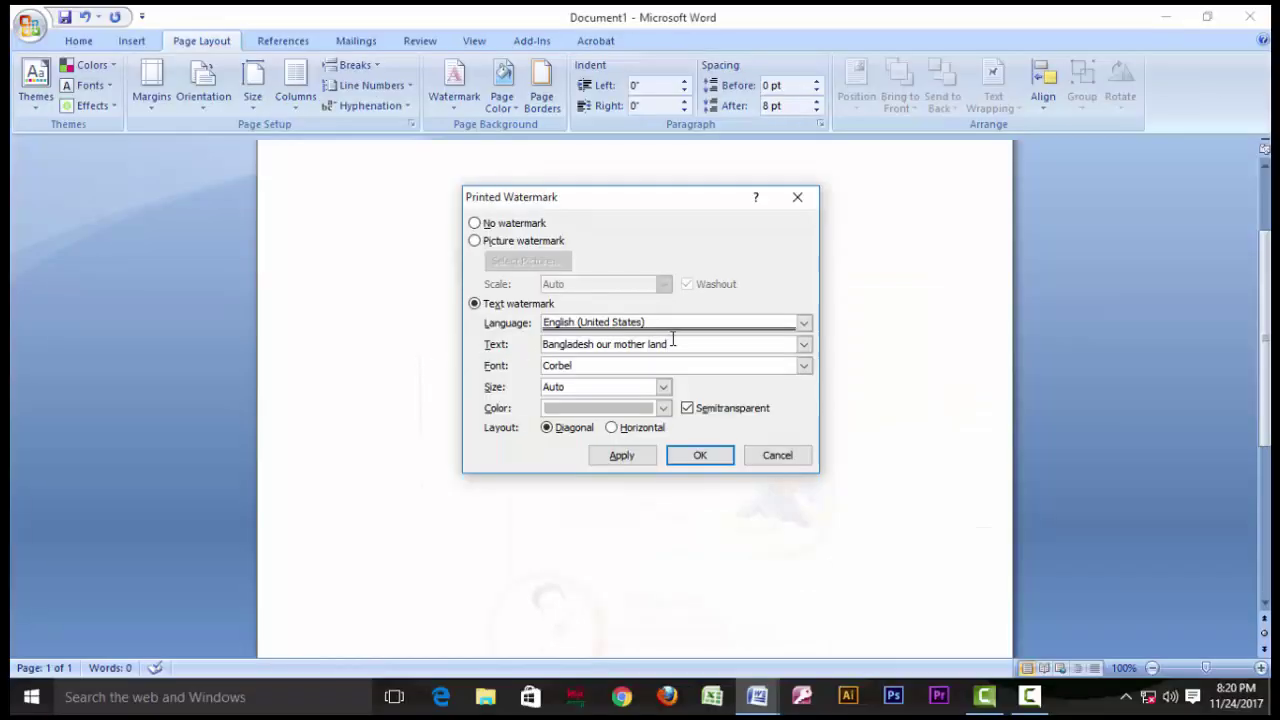
Set the text watermark's size to 72 in the Corbel font, apply it and check it on the page
{"action": "left_click", "coordinate": [804, 366]}
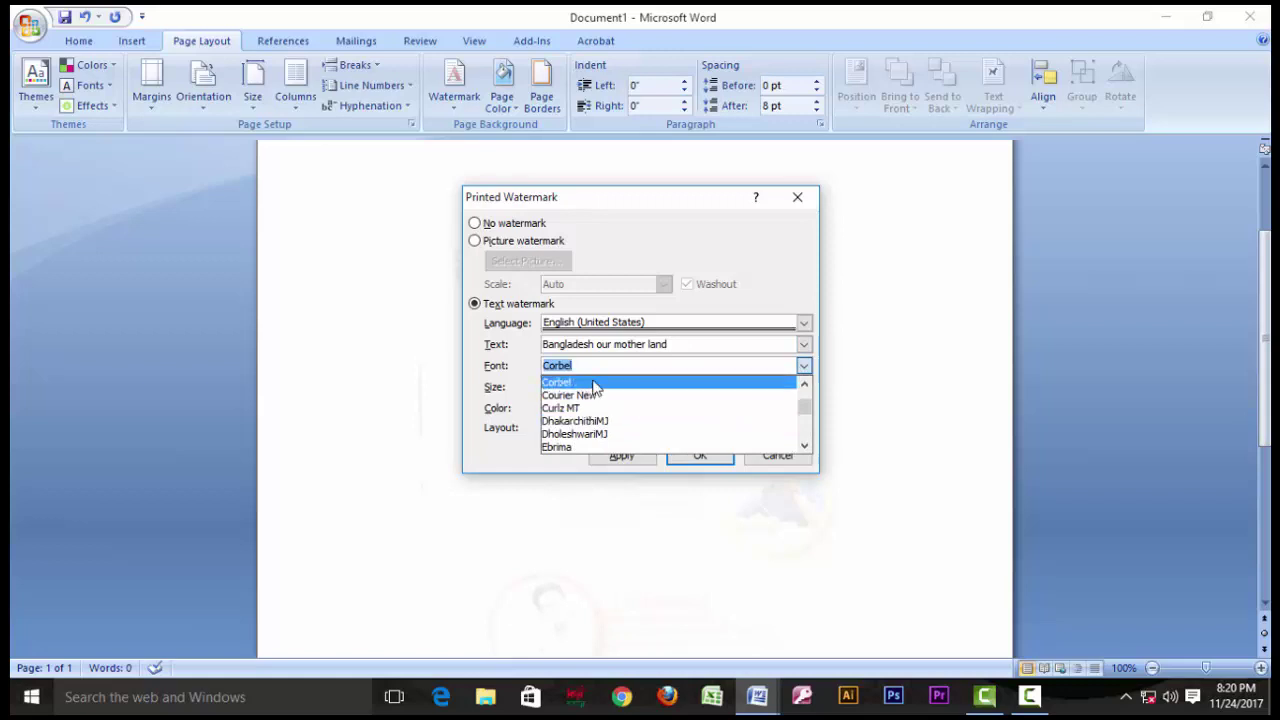
{"action": "left_click", "coordinate": [804, 366]}
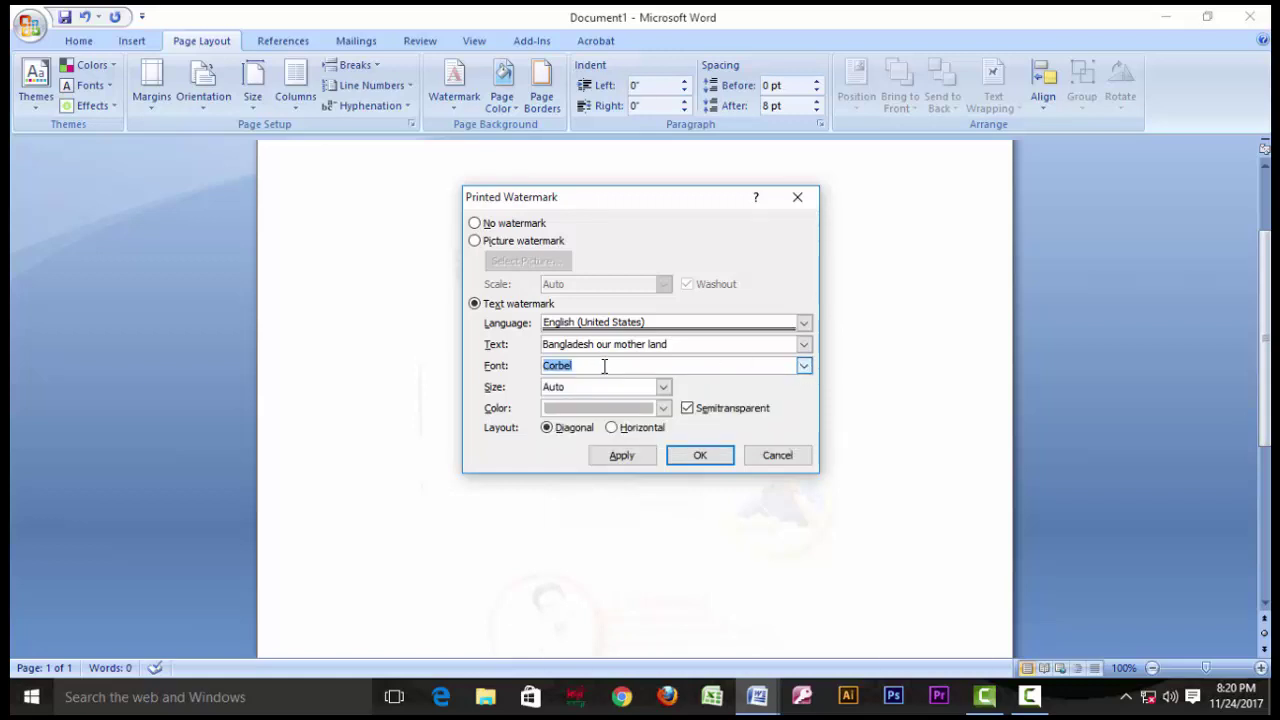
{"action": "left_click", "coordinate": [663, 387]}
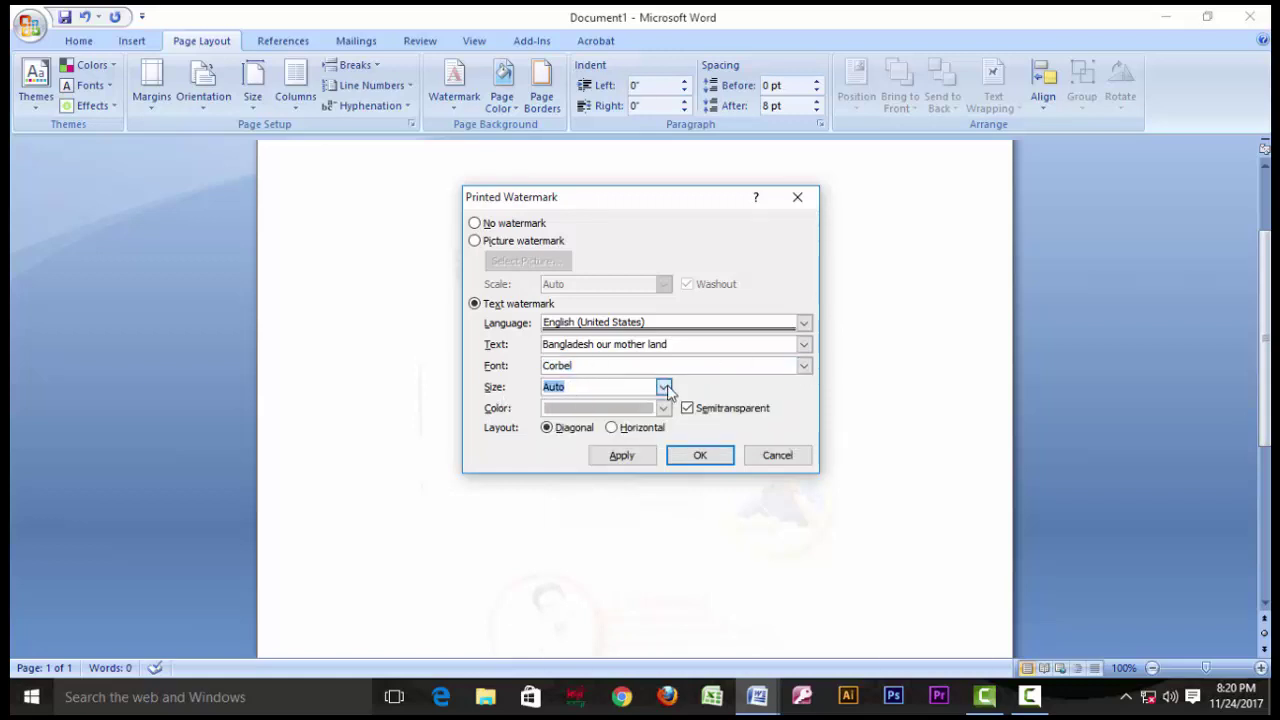
{"action": "left_click", "coordinate": [664, 461]}
{"action": "scroll", "coordinate": [664, 461], "scroll_direction": "down", "scroll_amount": 2}
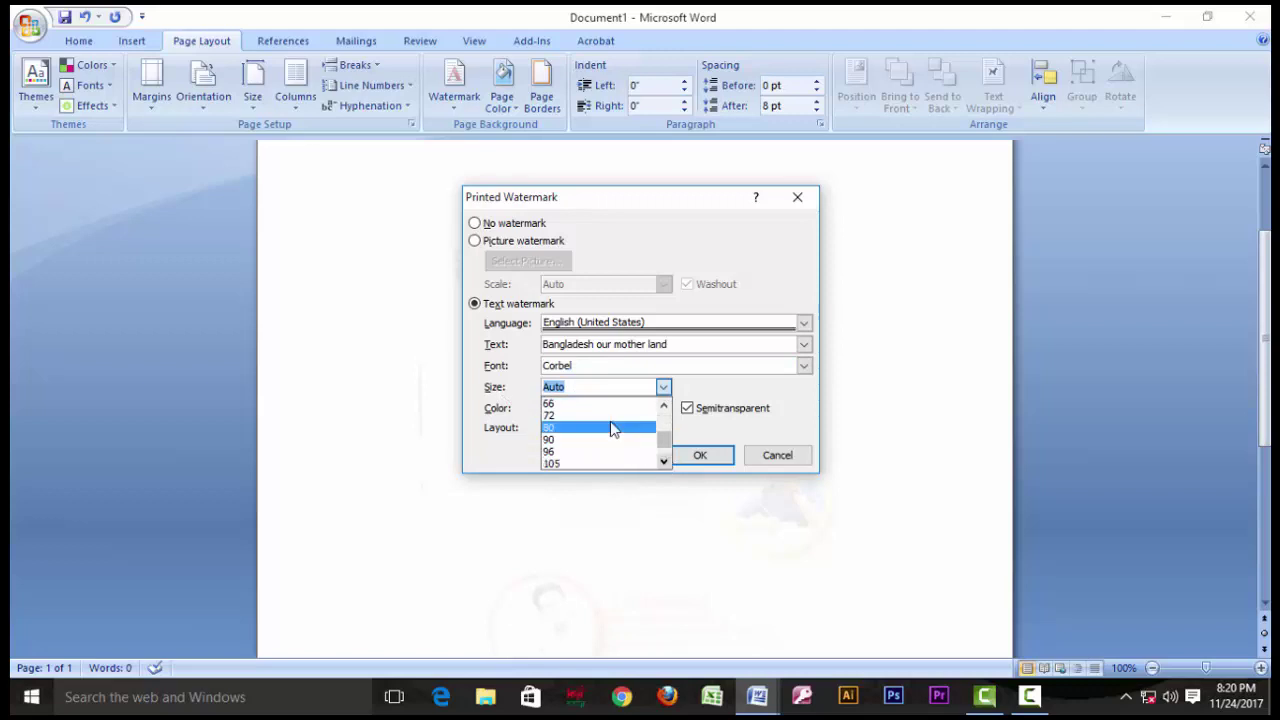
{"action": "left_click", "coordinate": [575, 415]}
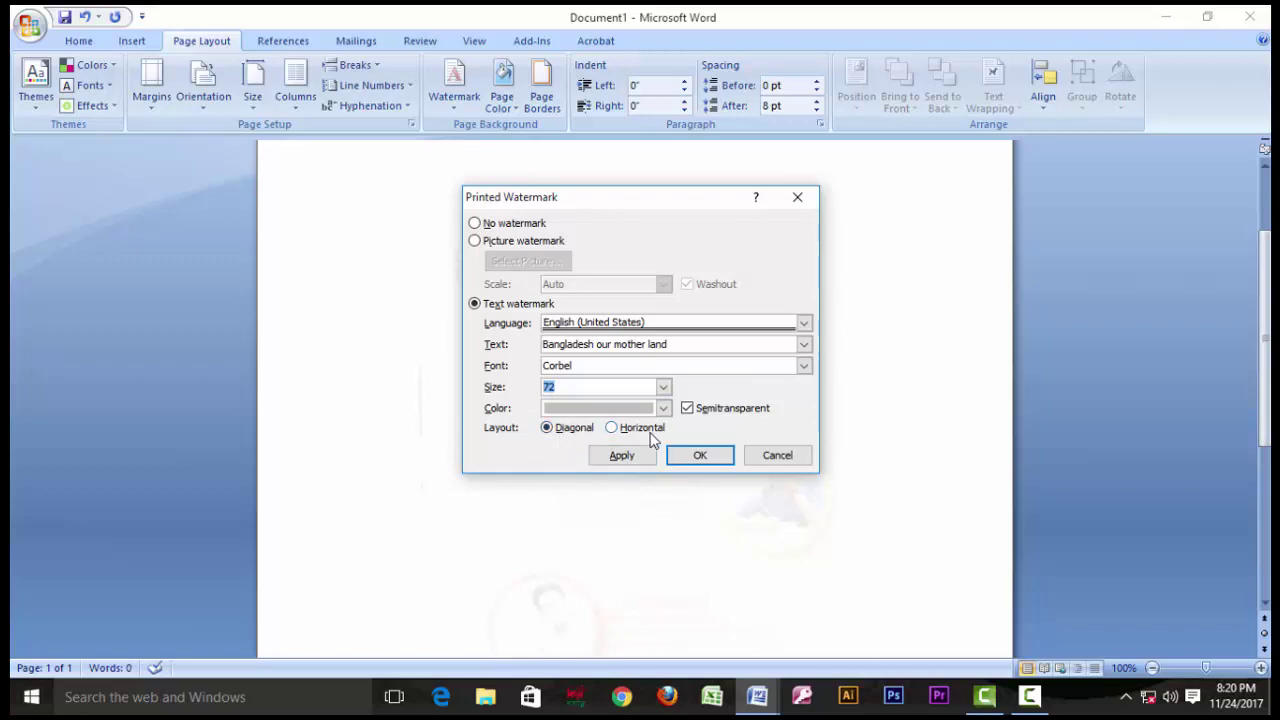
{"action": "left_click", "coordinate": [700, 456]}
{"action": "scroll", "coordinate": [688, 444], "scroll_direction": "down", "scroll_amount": 5}
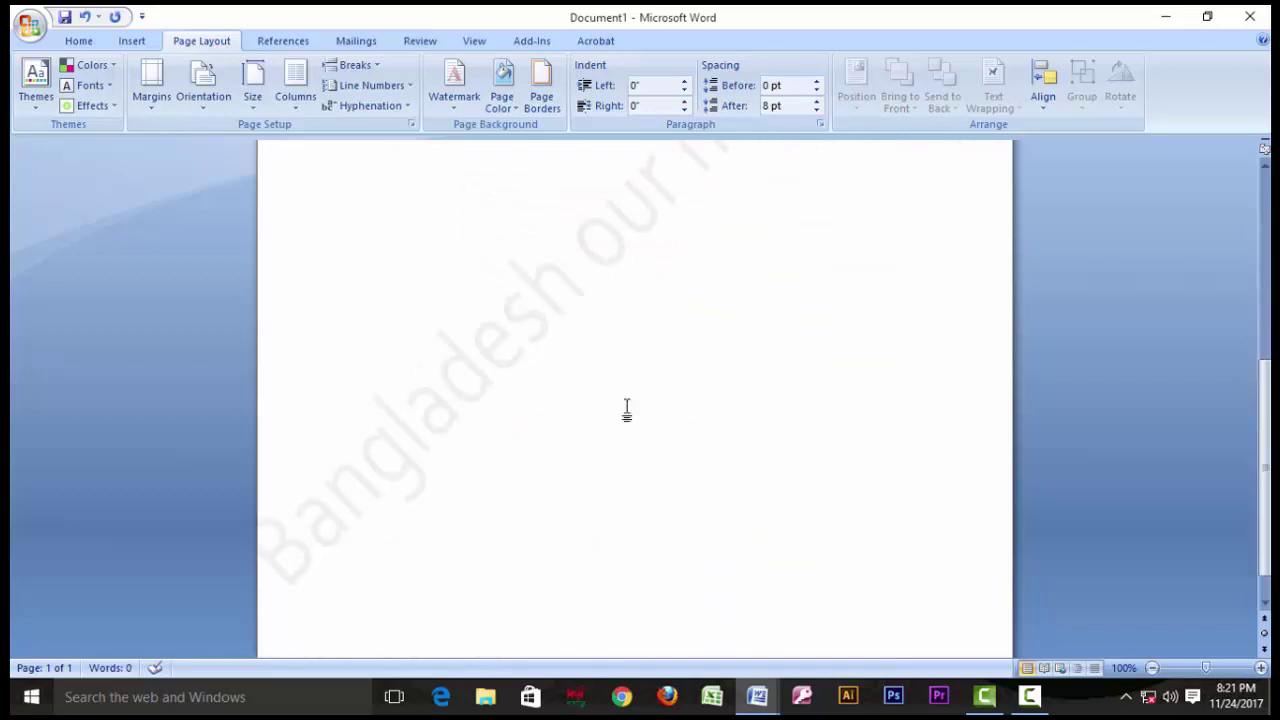
{"action": "scroll", "coordinate": [580, 332], "scroll_direction": "up", "scroll_amount": 4}
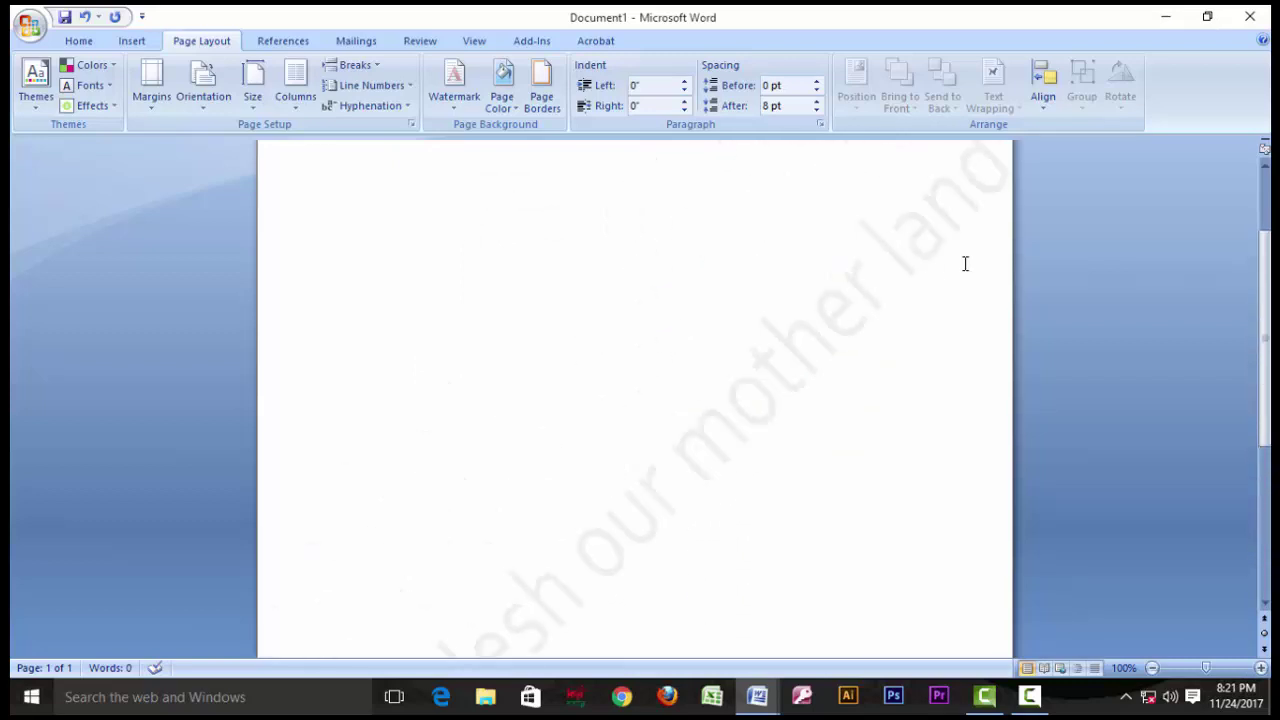
Shorten the custom watermark's text to "Bangladesh" and apply the change
{"action": "left_click", "coordinate": [454, 106]}
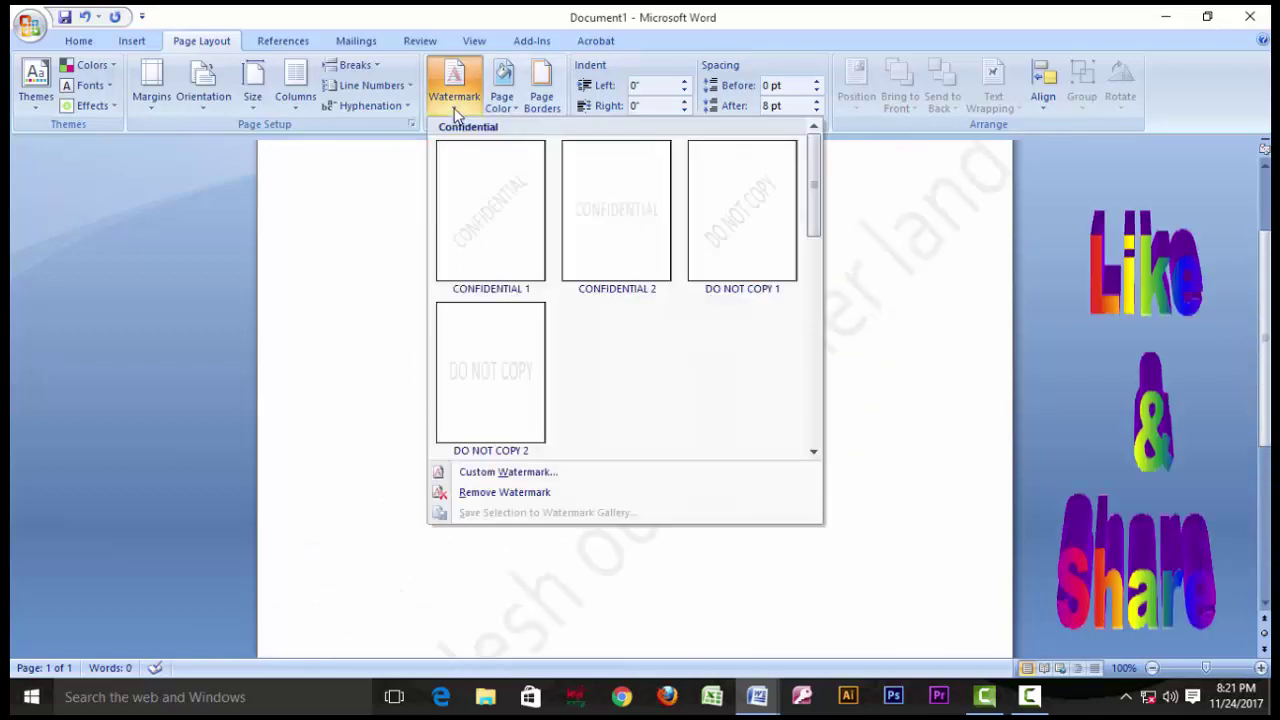
{"action": "left_click", "coordinate": [497, 472]}
{"action": "left_click", "coordinate": [675, 344]}
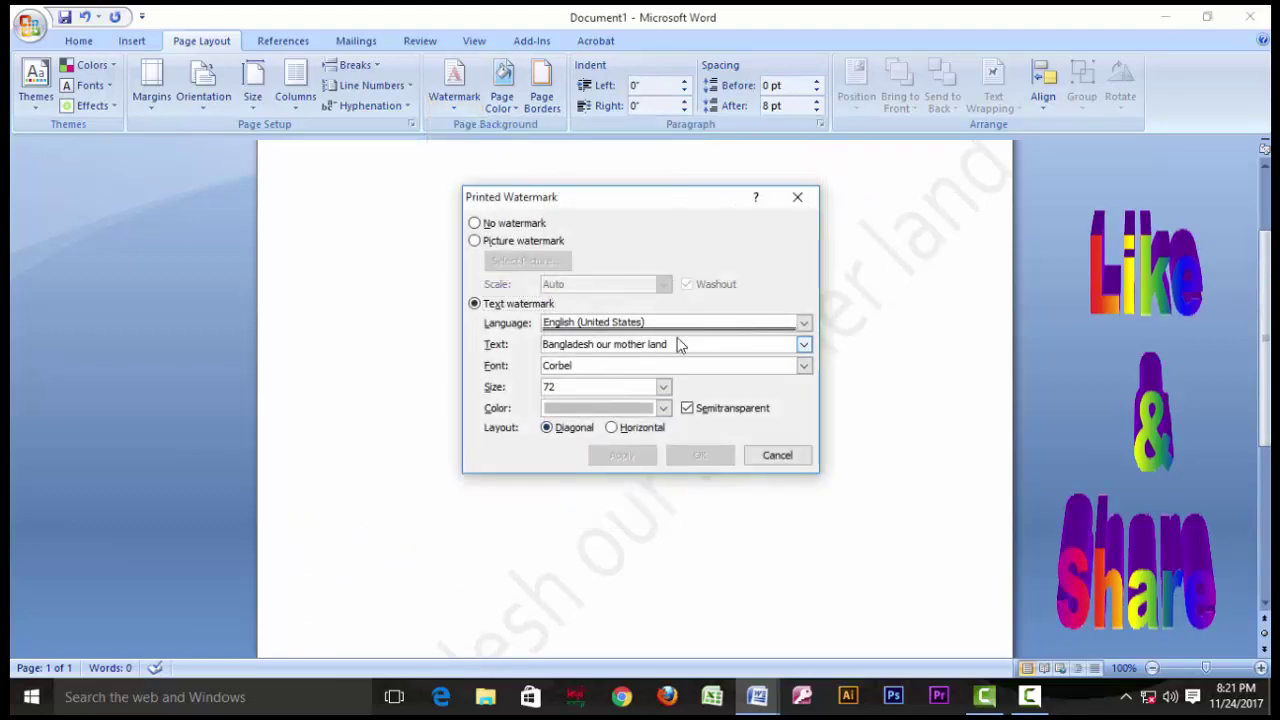
{"action": "left_click", "coordinate": [673, 347]}
{"action": "key", "text": "BackSpace"}
{"action": "key", "text": "BackSpace"}
{"action": "key", "text": "BackSpace"}
{"action": "key", "text": "BackSpace"}
{"action": "key", "text": "BackSpace"}
{"action": "key", "text": "BackSpace"}
{"action": "key", "text": "BackSpace"}
{"action": "key", "text": "BackSpace"}
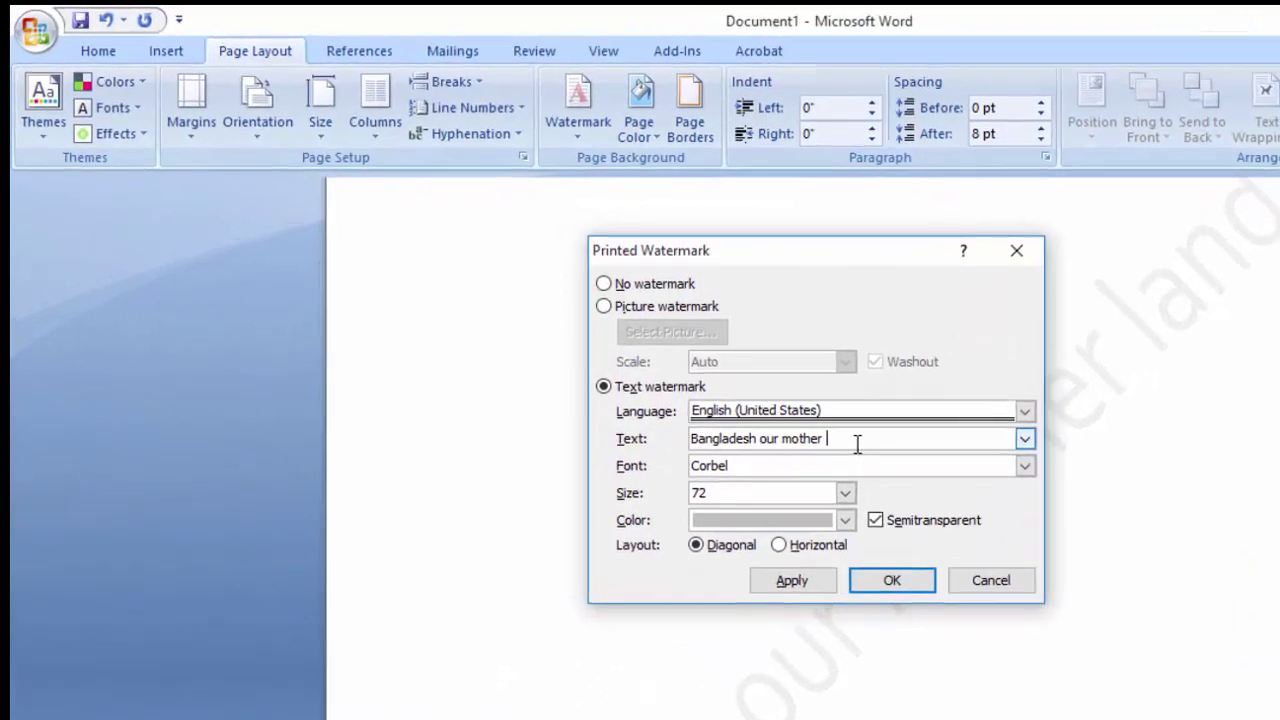
{"action": "key", "text": "BackSpace"}
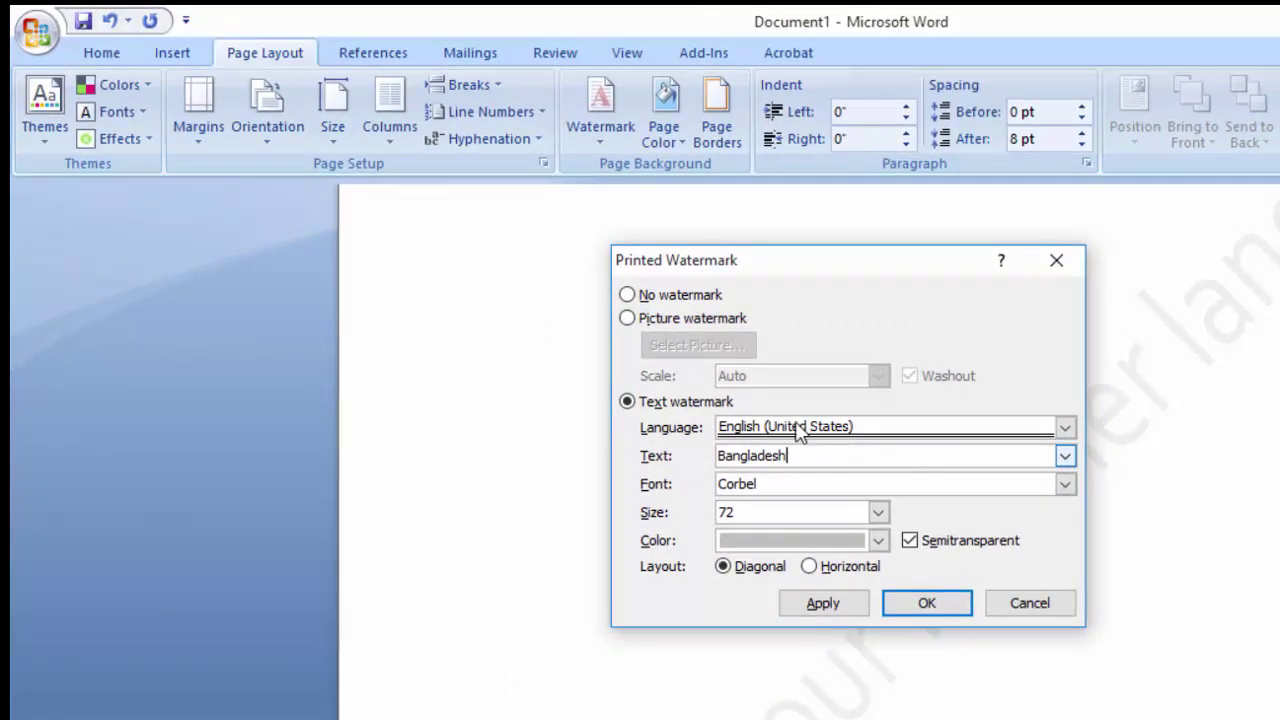
{"action": "left_click", "coordinate": [943, 608]}
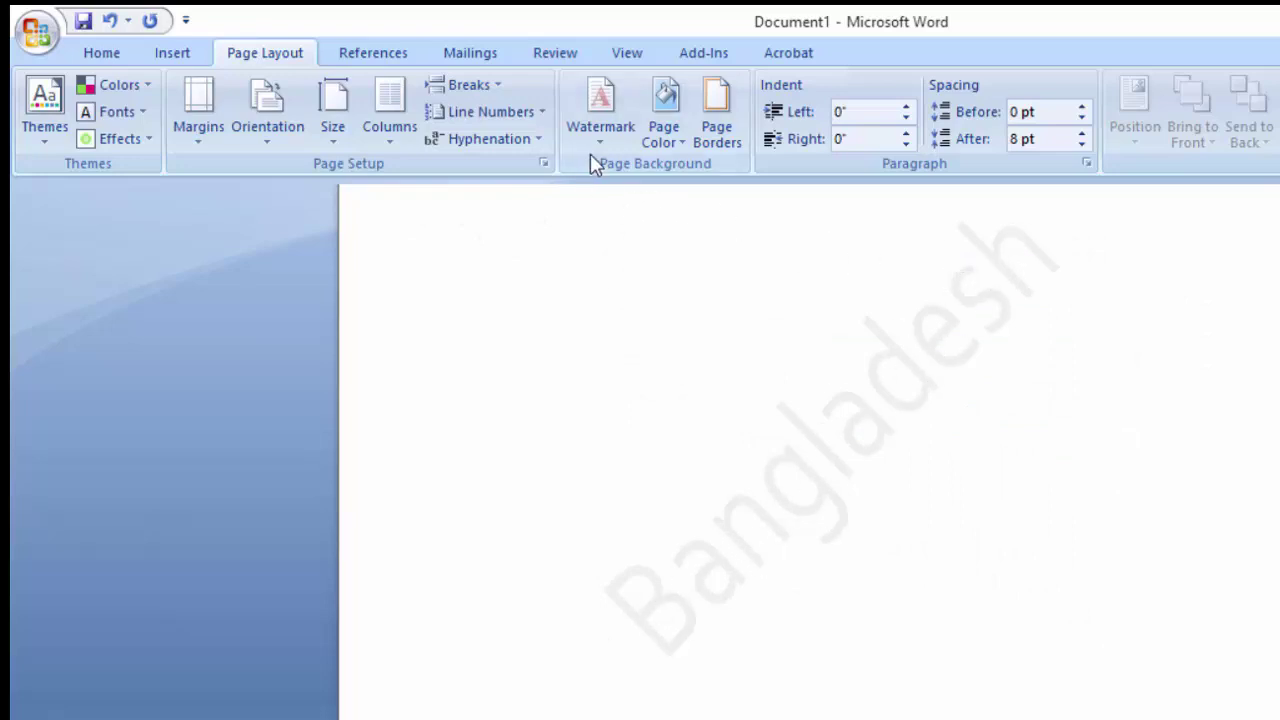
Change the custom text watermark's layout to Horizontal and apply it
{"action": "left_click", "coordinate": [600, 108]}
{"action": "left_click", "coordinate": [668, 624]}
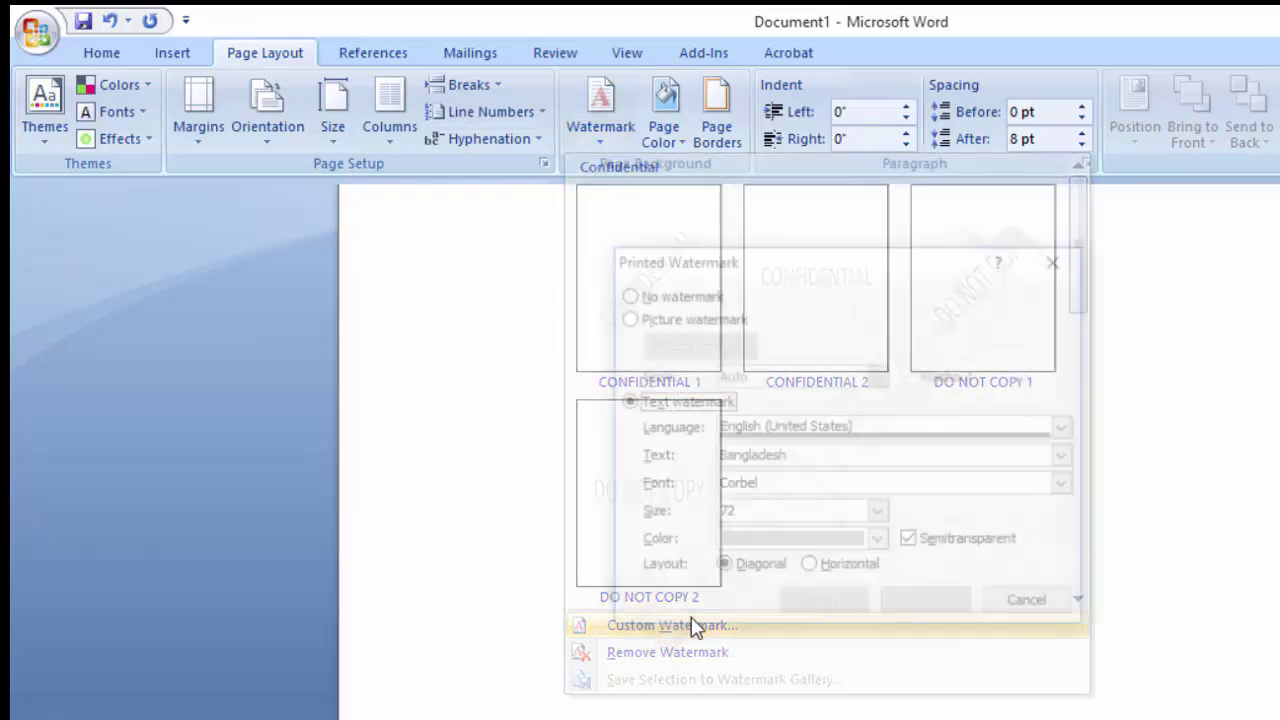
{"action": "left_click", "coordinate": [826, 568]}
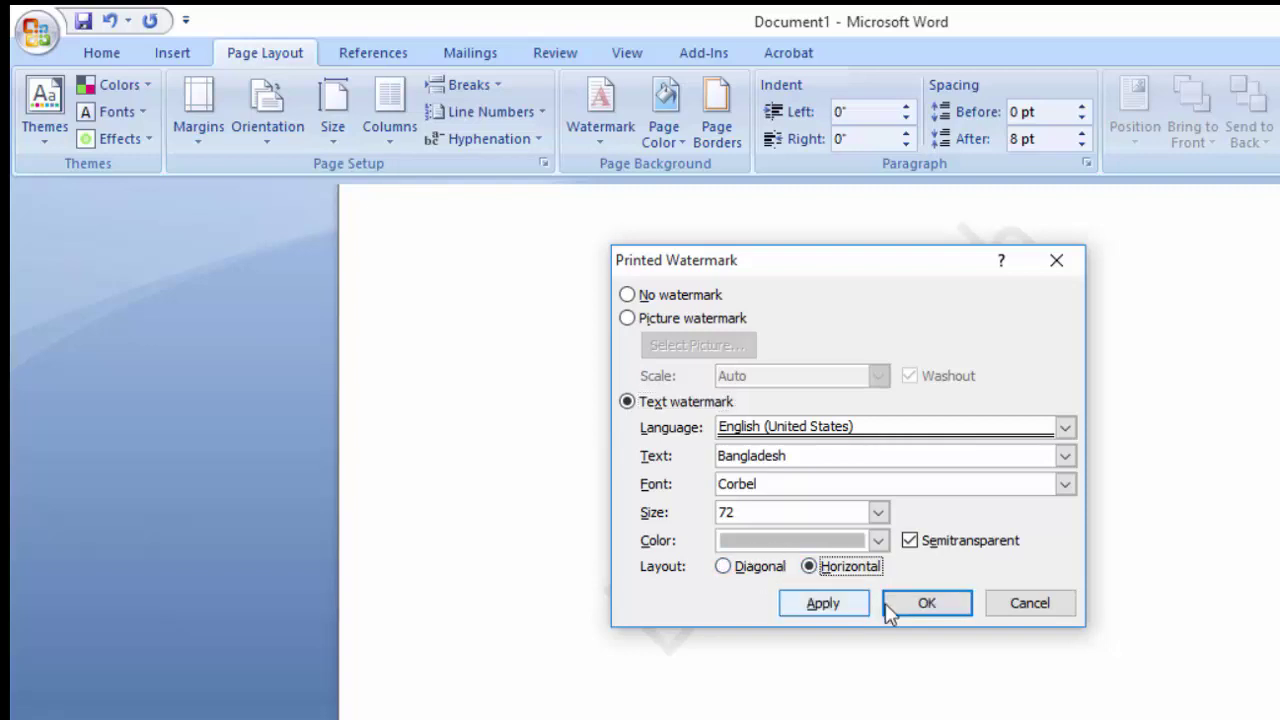
{"action": "left_click", "coordinate": [924, 605]}
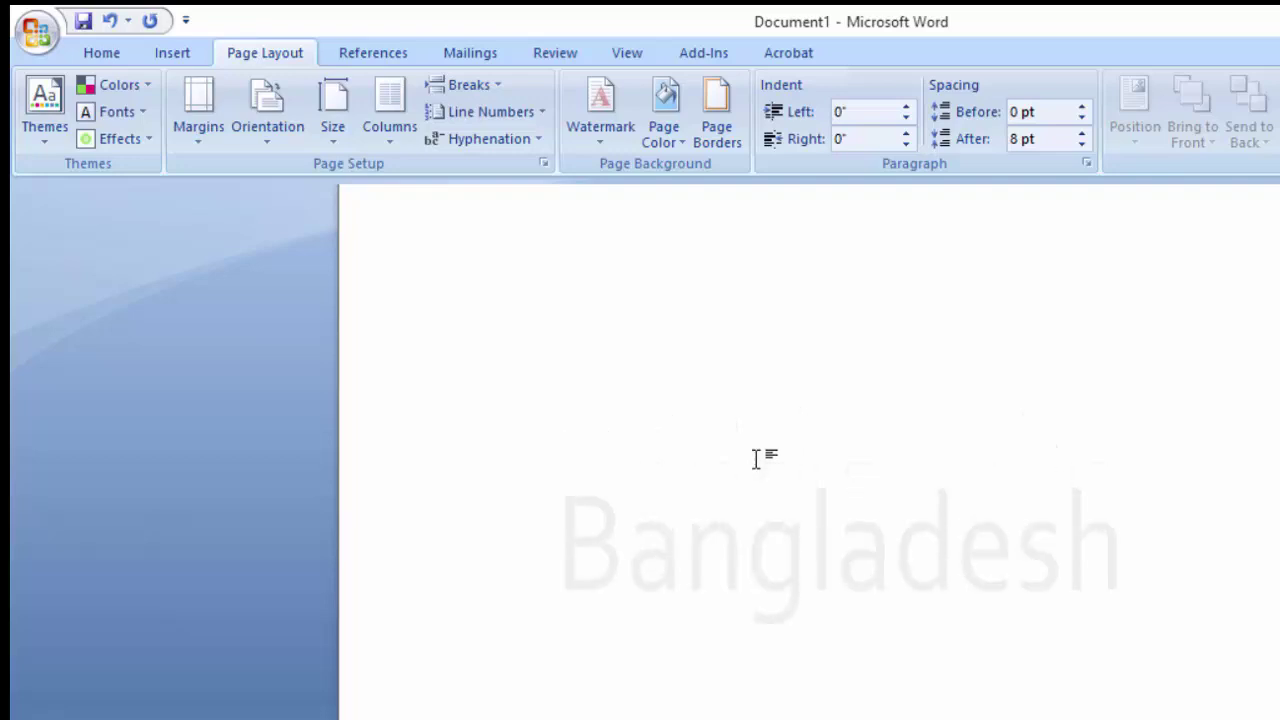
Remove the watermark from the document
{"action": "left_click", "coordinate": [600, 115]}
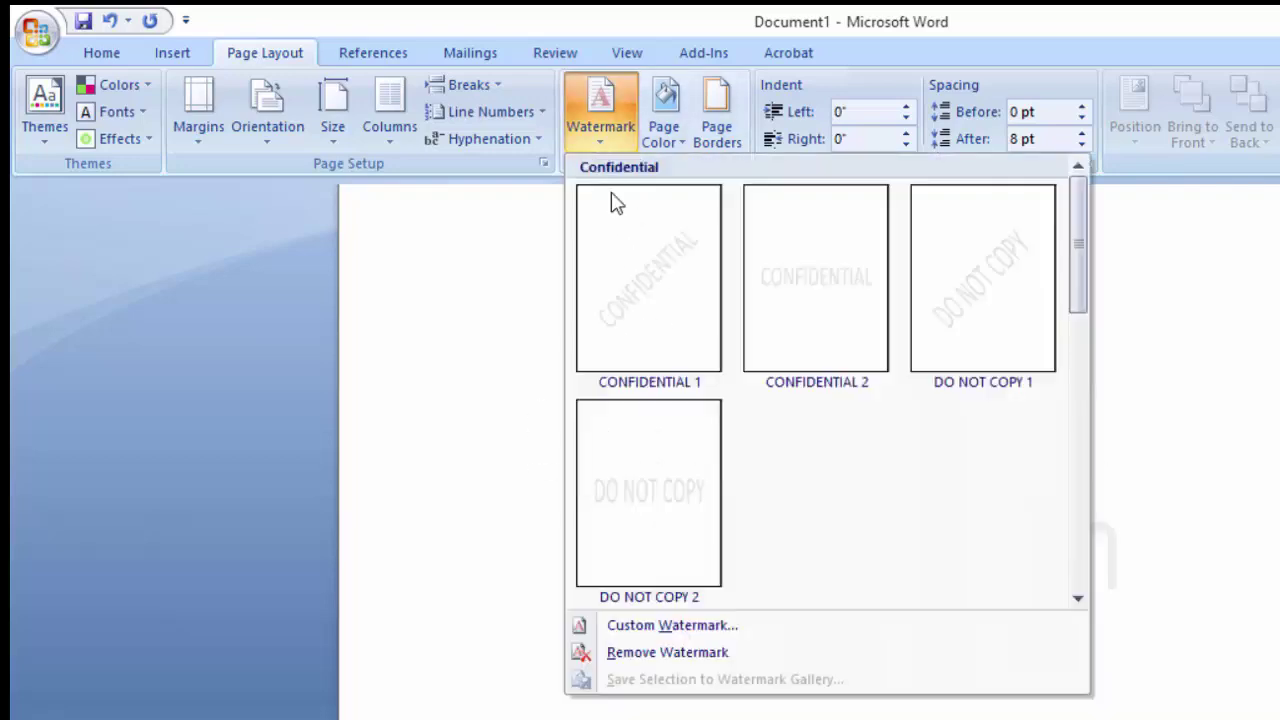
{"action": "left_click", "coordinate": [652, 655]}
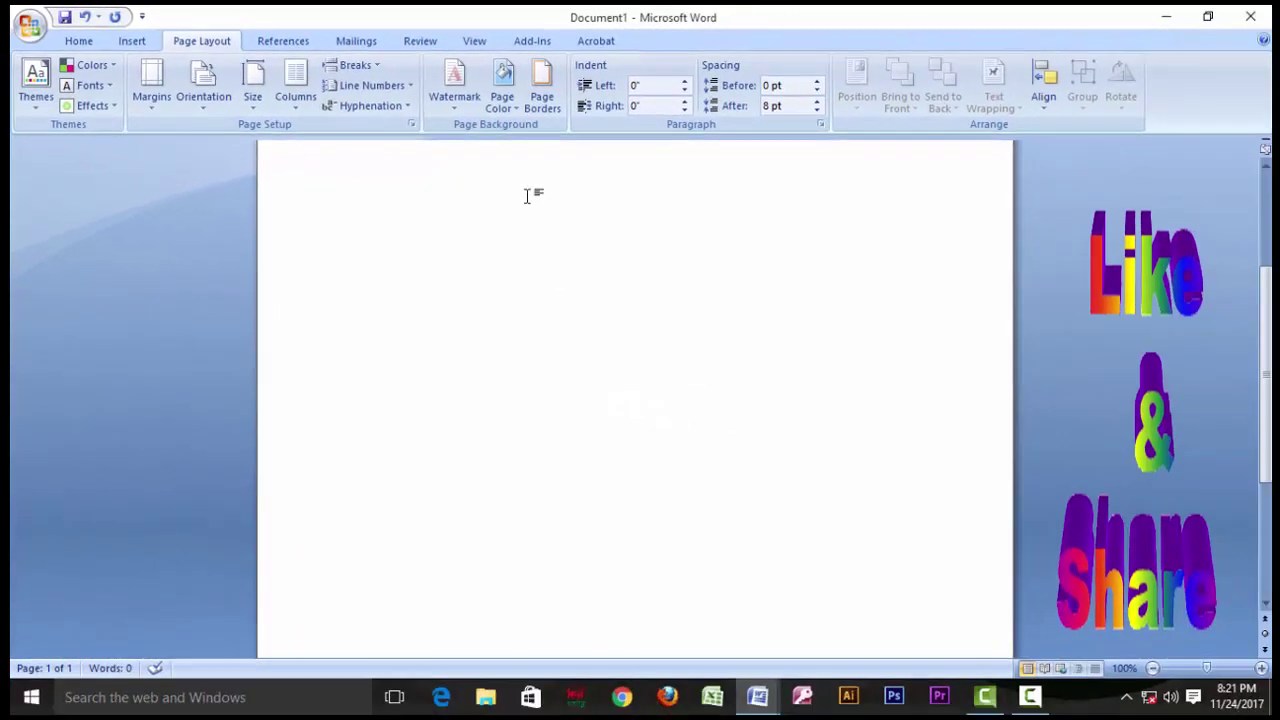
Pick a custom green of about RGB 76, 180, 93, raise its green and red values, and apply it as the page color
{"action": "left_click", "coordinate": [517, 112]}
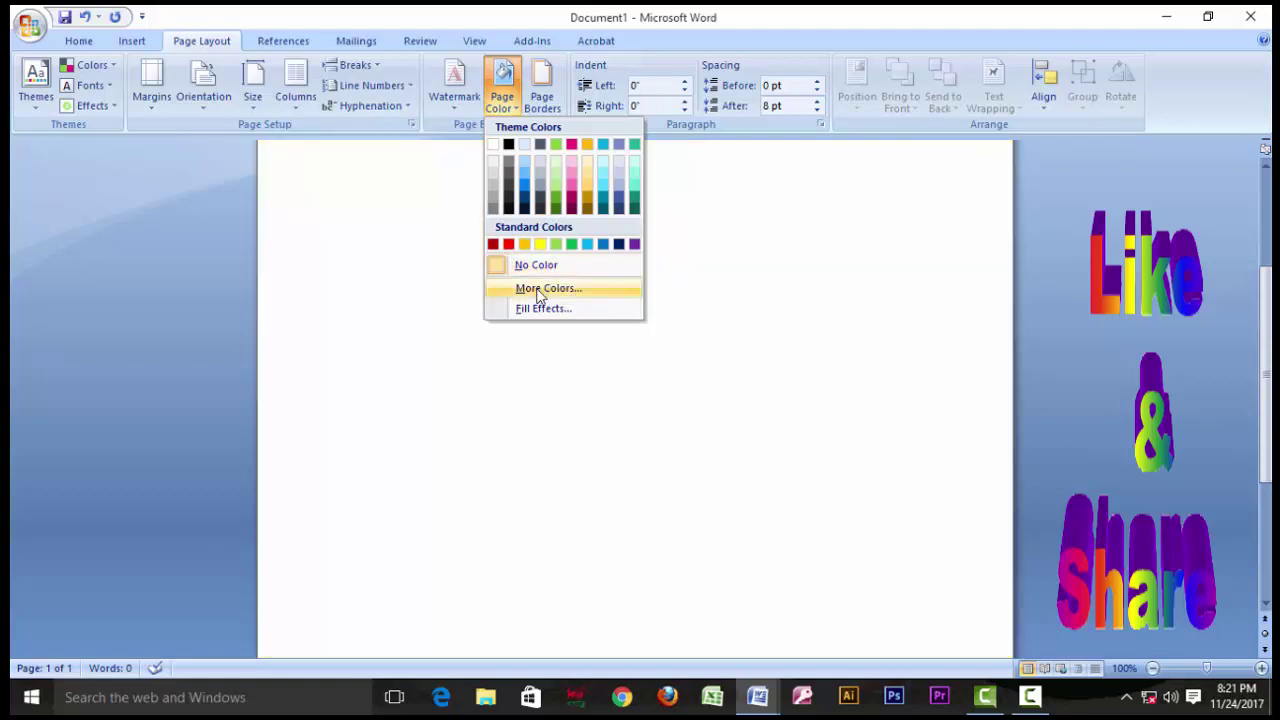
{"action": "left_click", "coordinate": [554, 294]}
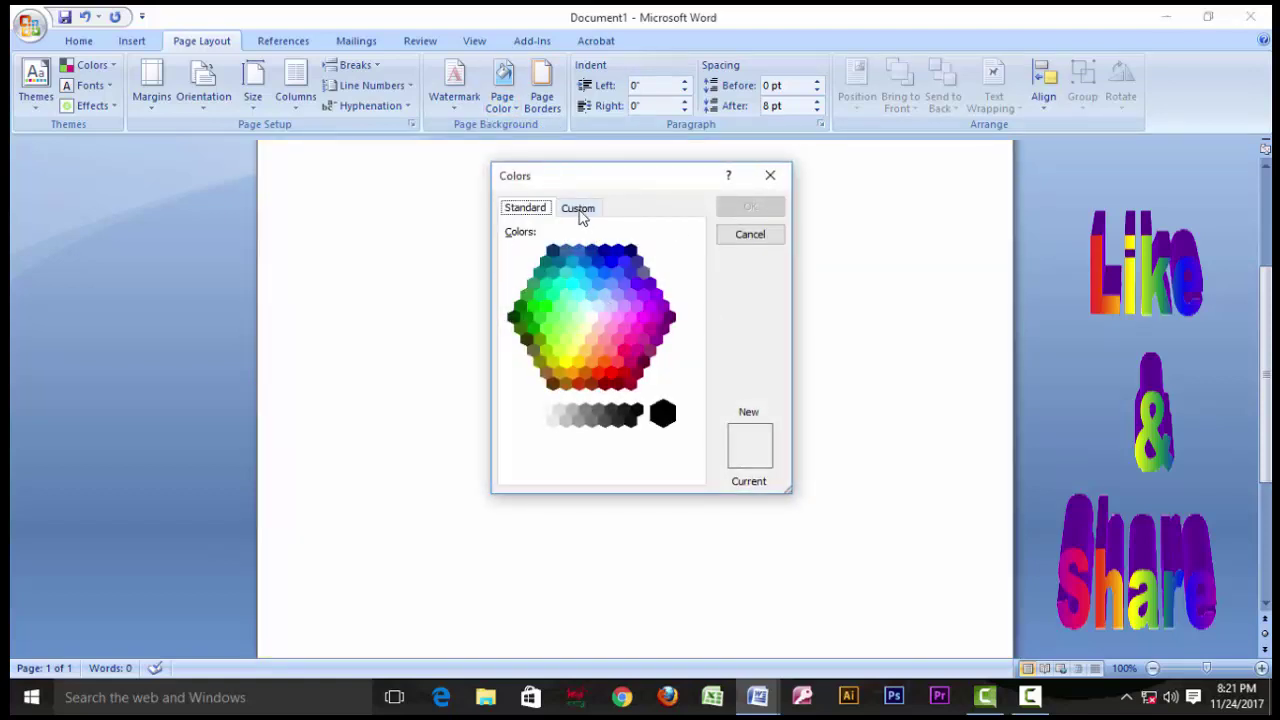
{"action": "left_click", "coordinate": [580, 212]}
{"action": "left_click_drag", "start_coordinate": [601, 308], "coordinate": [584, 288]}
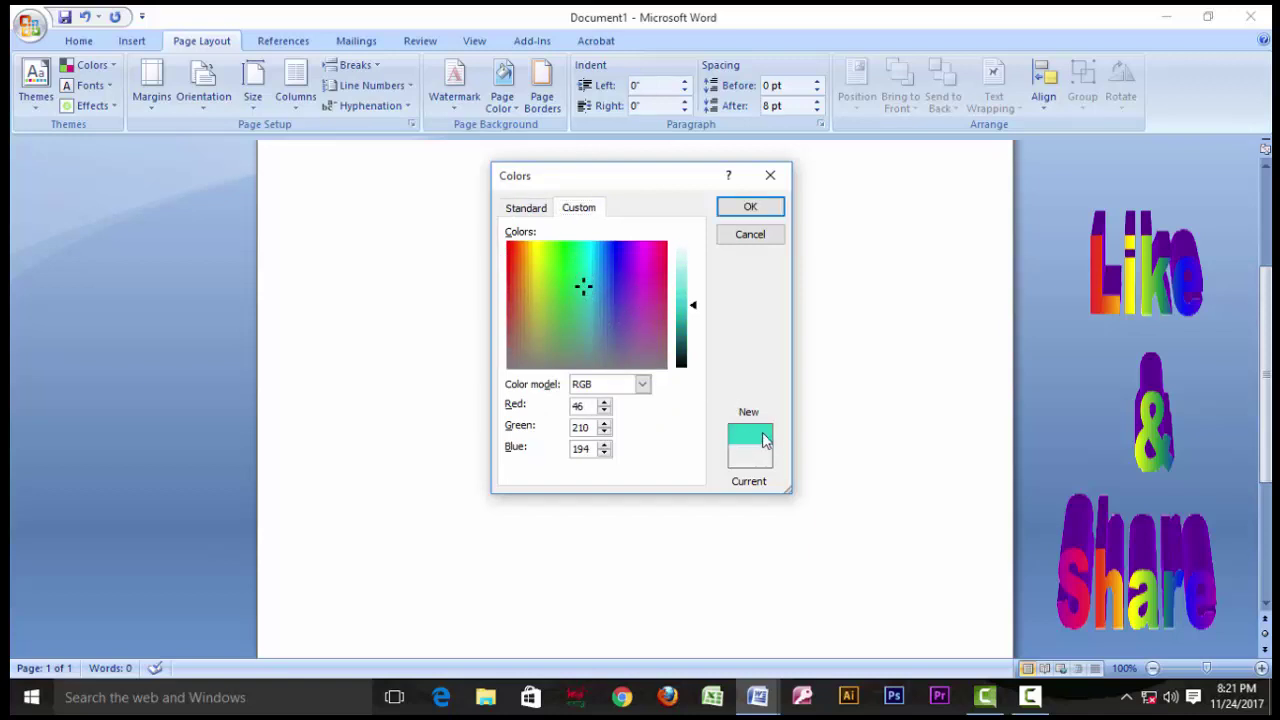
{"action": "left_click", "coordinate": [587, 299]}
{"action": "left_click", "coordinate": [564, 316]}
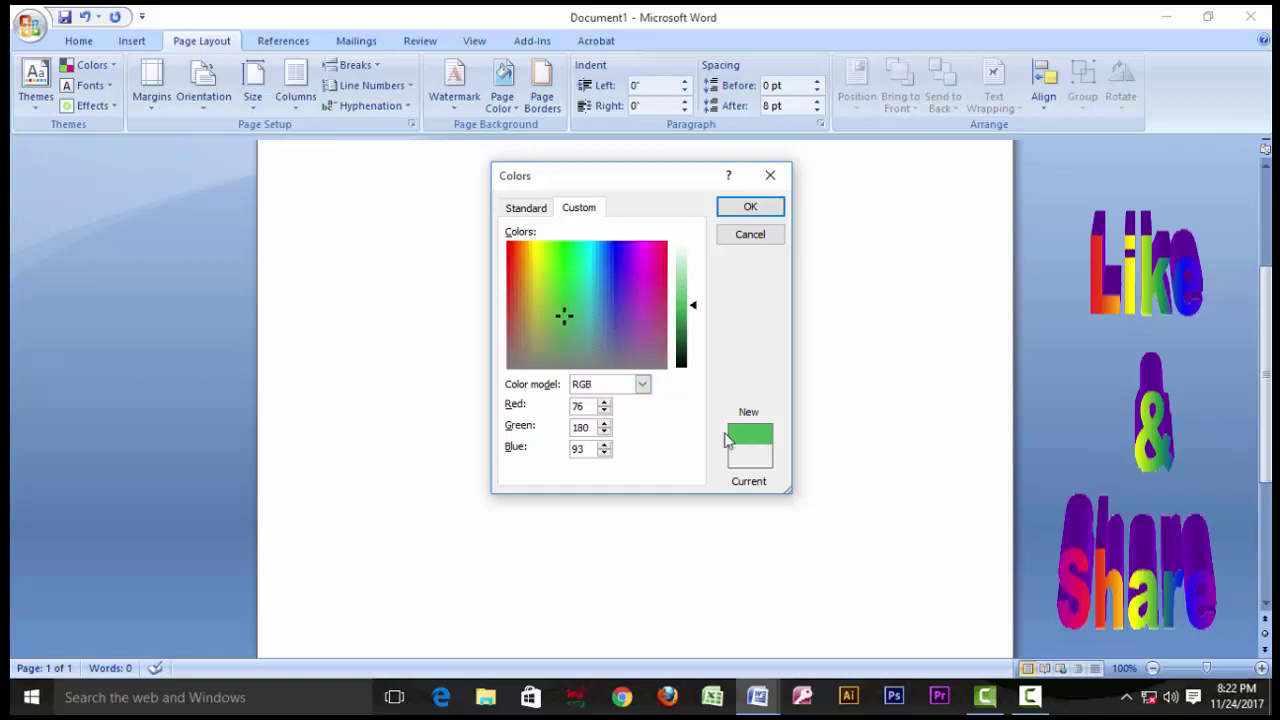
{"action": "left_click", "coordinate": [604, 424]}
{"action": "left_click", "coordinate": [603, 403]}
{"action": "left_click", "coordinate": [603, 403]}
{"action": "left_click", "coordinate": [760, 207]}
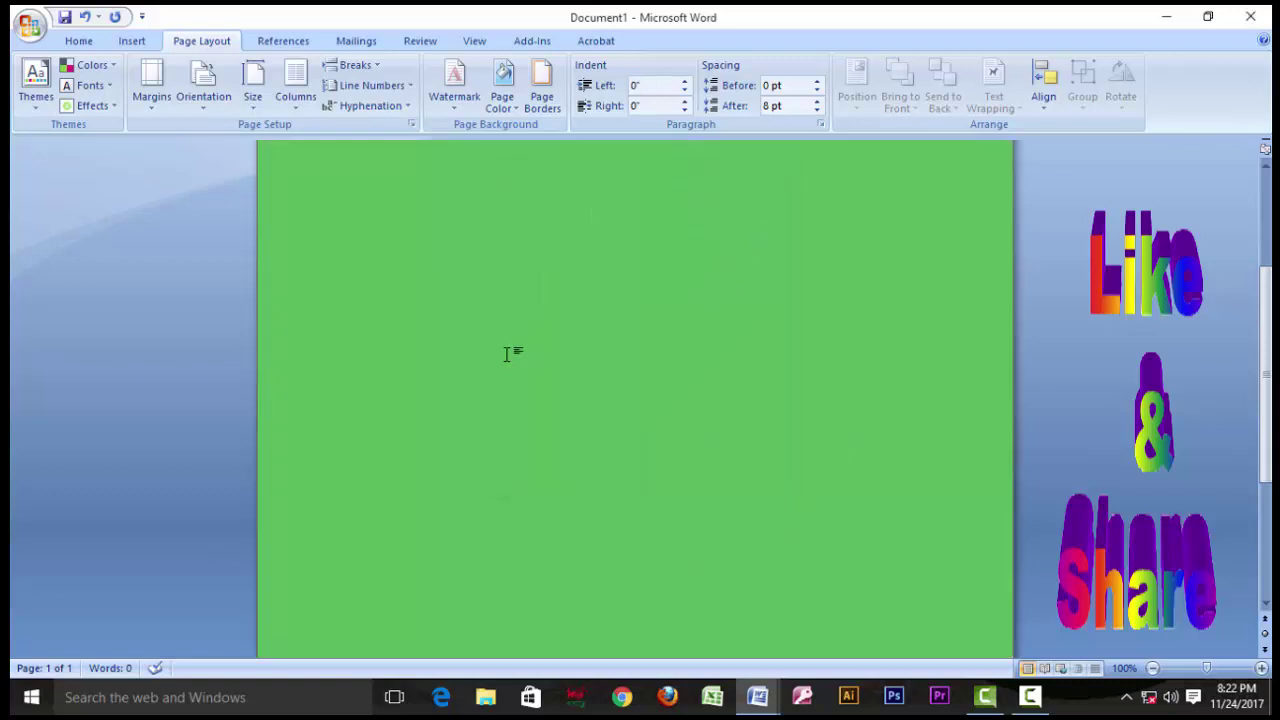
Remove the page color by setting it to No Color
{"action": "left_click", "coordinate": [502, 85]}
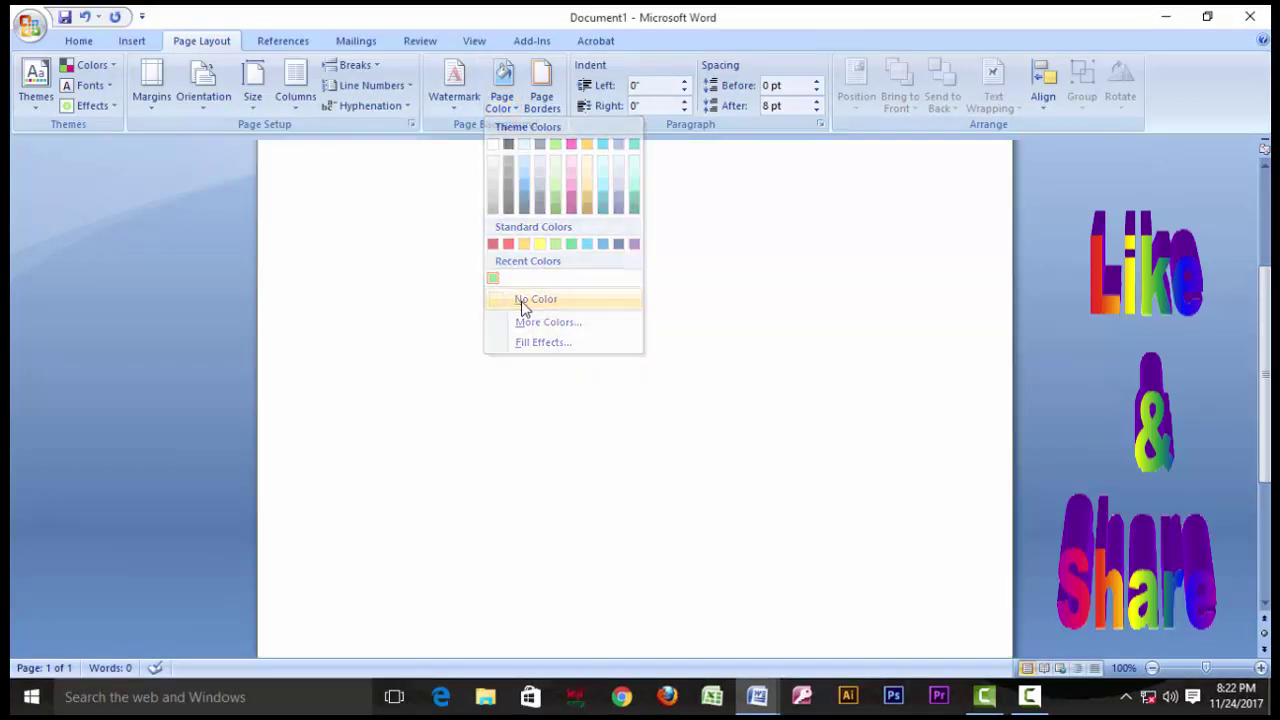
{"action": "left_click", "coordinate": [523, 303]}
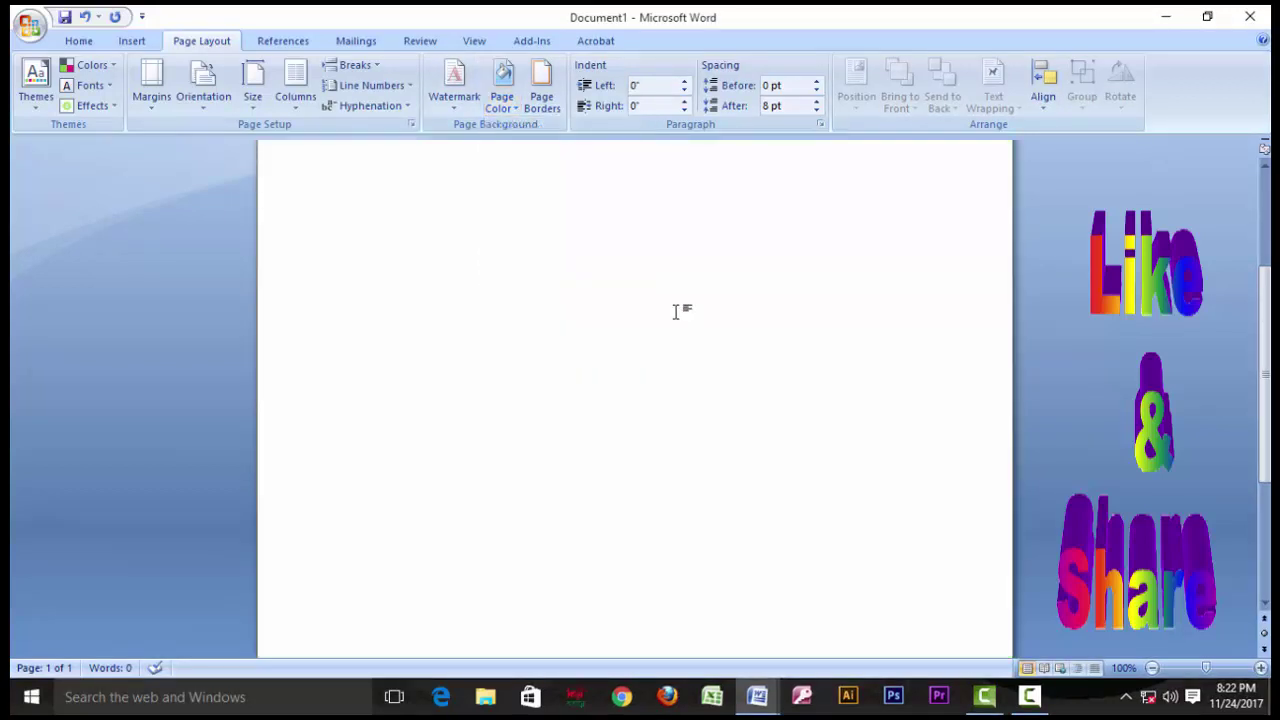
Start a gradient page fill using one color and set Color 1 to red
{"action": "left_click", "coordinate": [510, 108]}
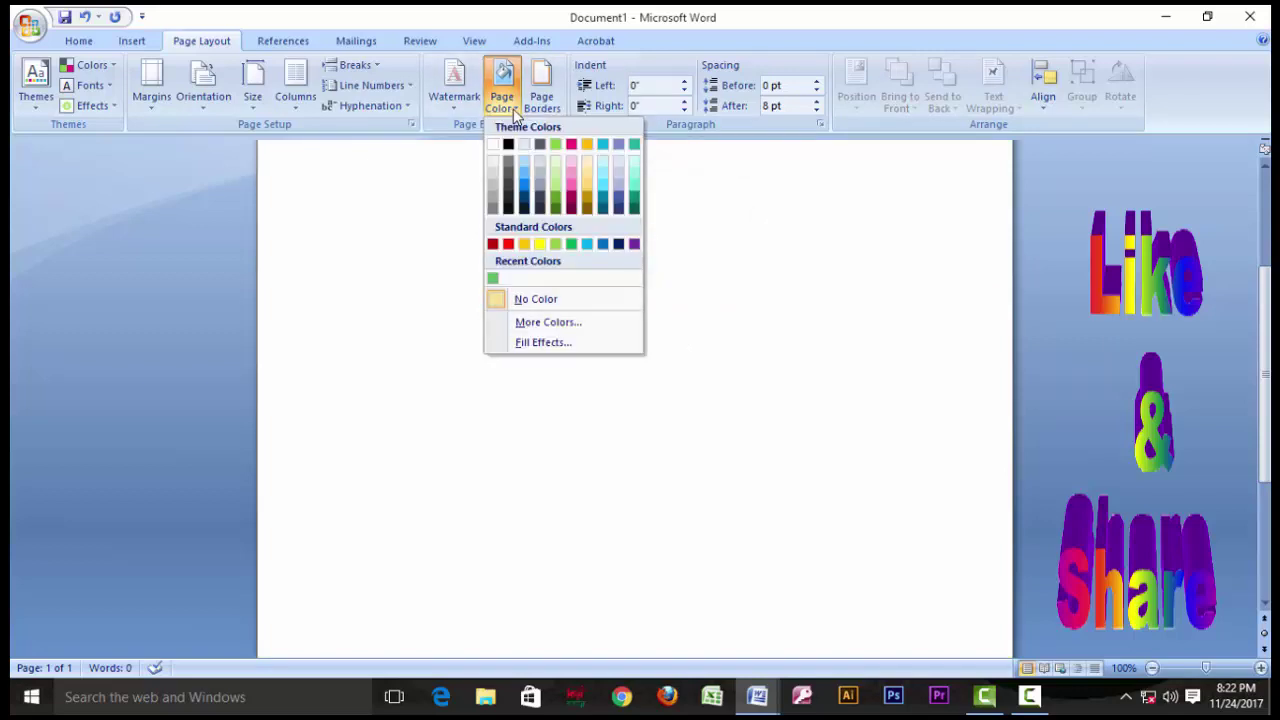
{"action": "left_click", "coordinate": [531, 345]}
{"action": "left_click_drag", "start_coordinate": [640, 143], "coordinate": [872, 145]}
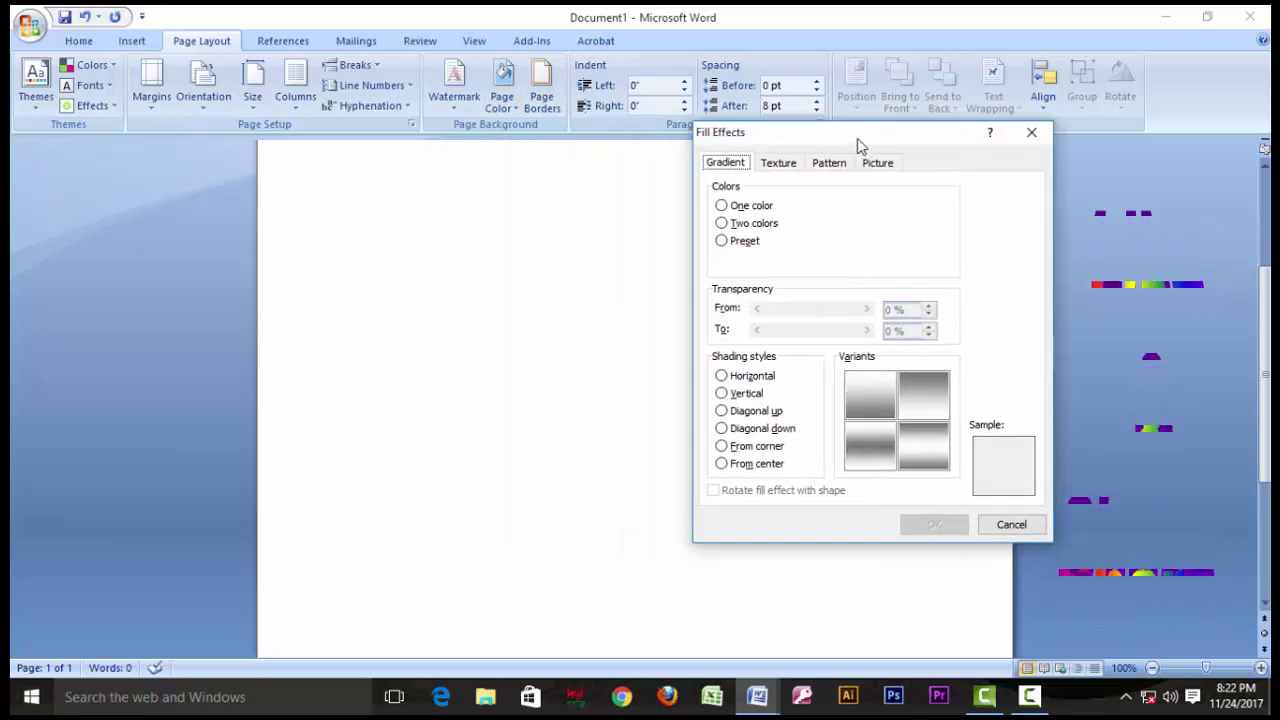
{"action": "left_click", "coordinate": [722, 206]}
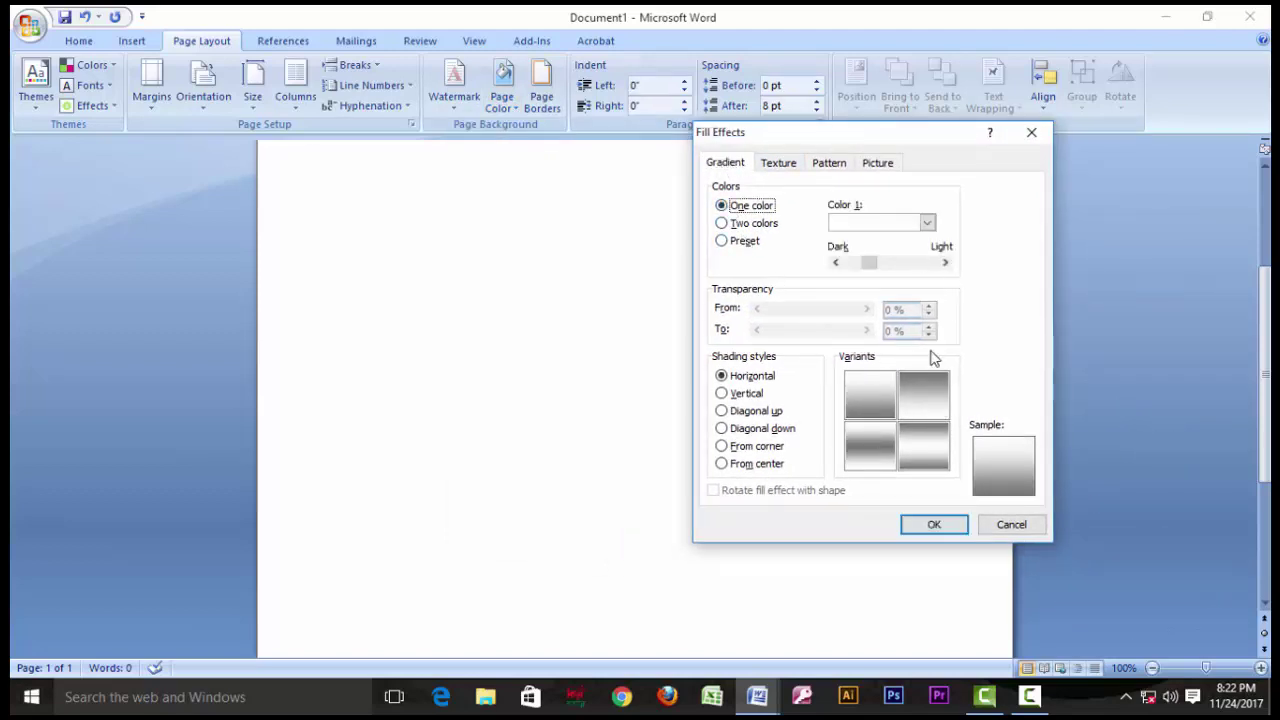
{"action": "left_click", "coordinate": [928, 222]}
{"action": "left_click", "coordinate": [853, 359]}
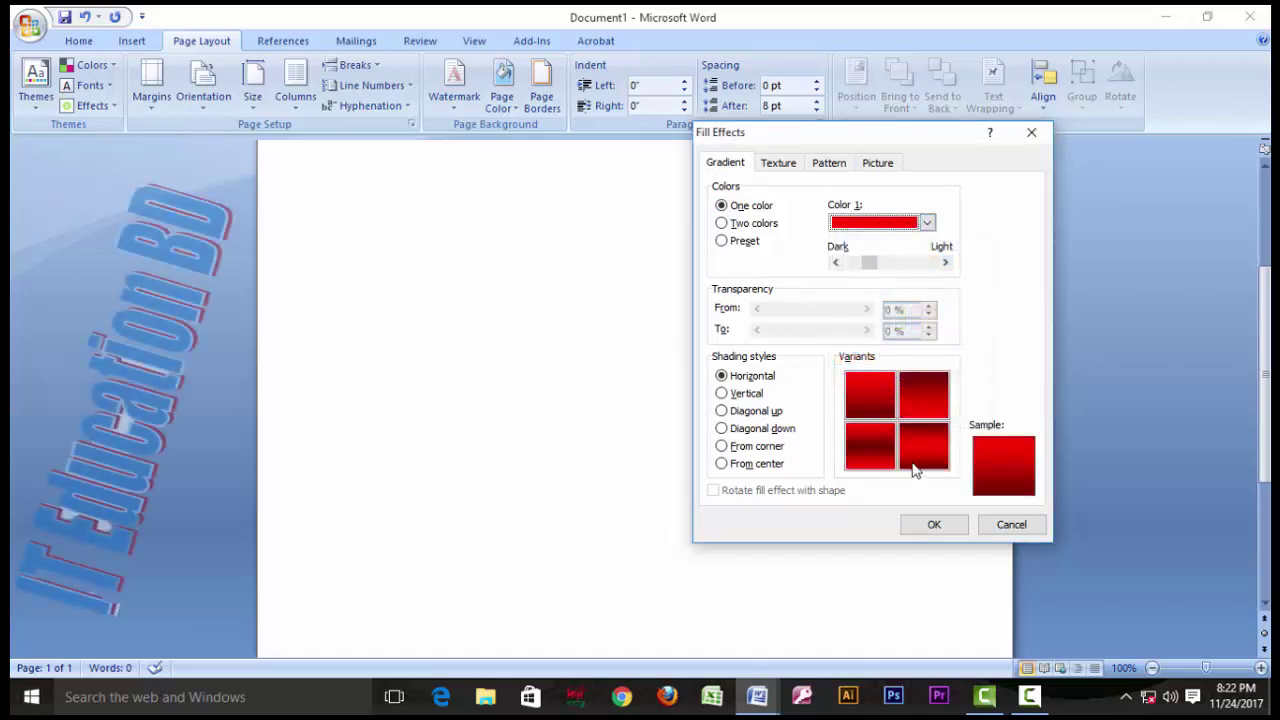
Adjust the one-color gradient's shade between dark and light, leaving it near the light end
{"action": "left_click", "coordinate": [945, 262]}
{"action": "left_click", "coordinate": [945, 262]}
{"action": "left_click", "coordinate": [945, 262]}
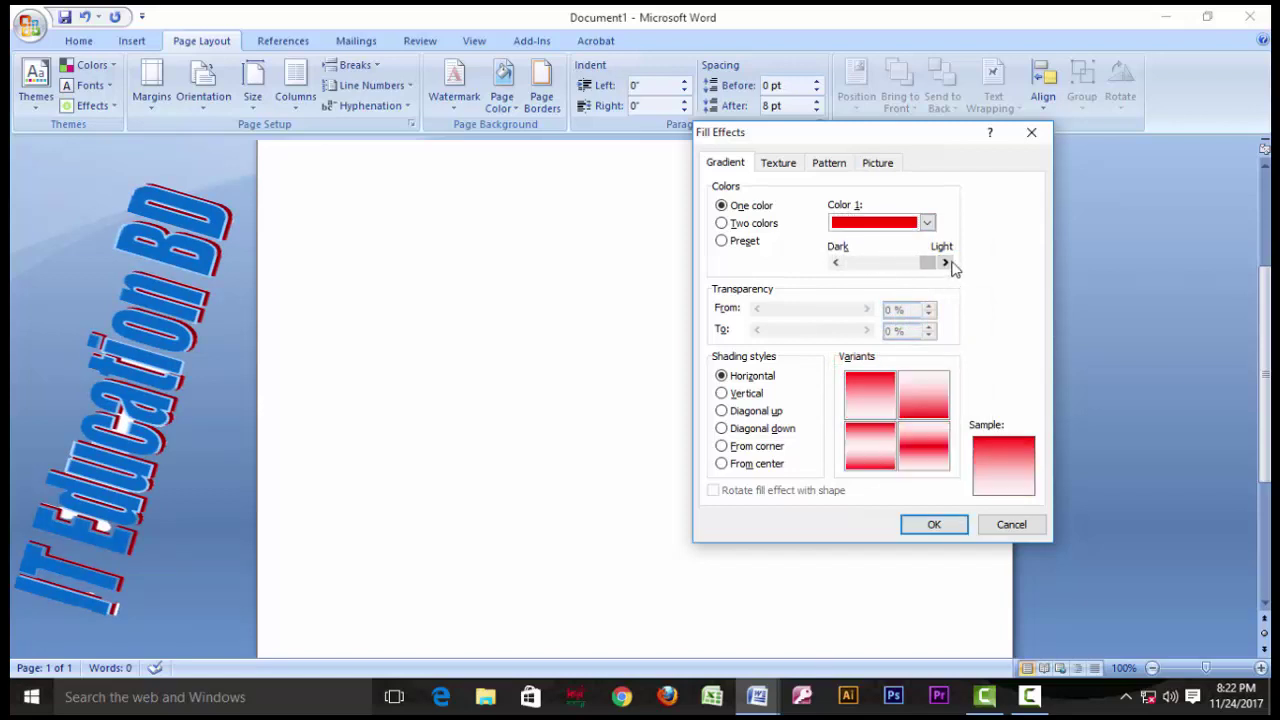
{"action": "left_click", "coordinate": [836, 262]}
{"action": "left_click_drag", "start_coordinate": [836, 262], "coordinate": [836, 262]}
{"action": "left_click_drag", "start_coordinate": [945, 262], "coordinate": [945, 262]}
{"action": "left_click", "coordinate": [836, 262]}
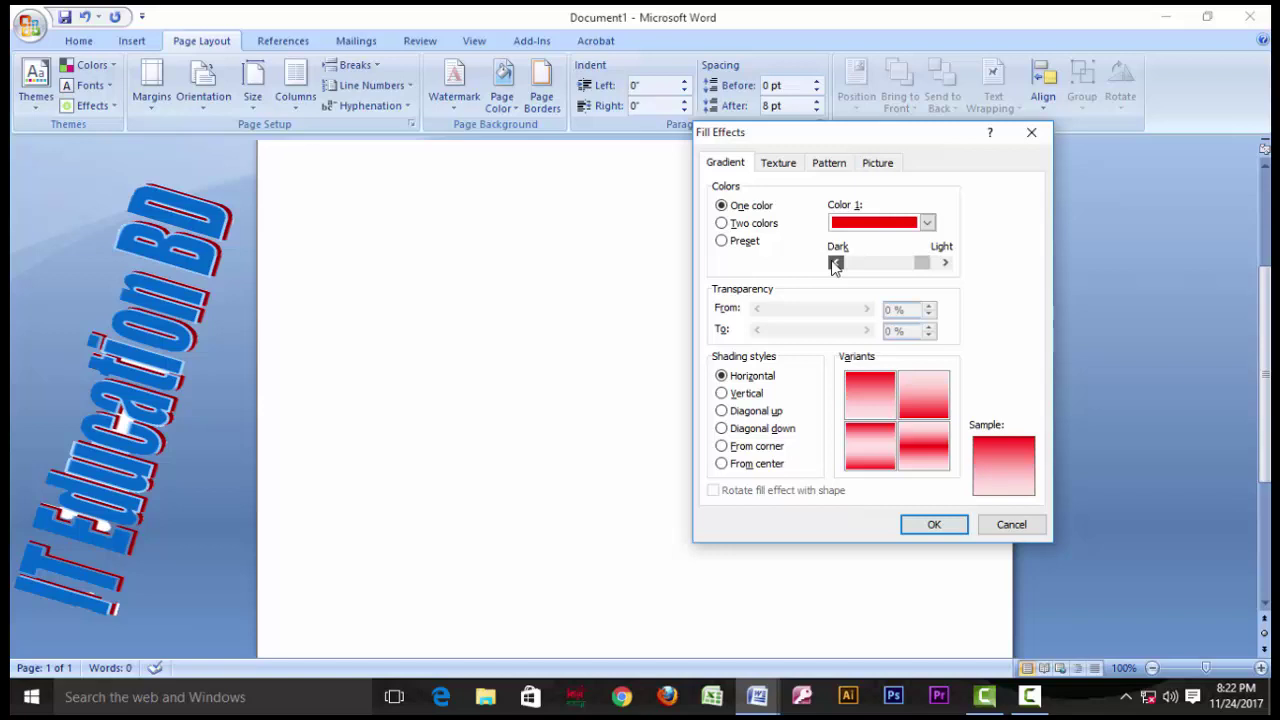
Switch the gradient to two colors and set Color 2 to blue
{"action": "left_click", "coordinate": [721, 224]}
{"action": "left_click", "coordinate": [928, 262]}
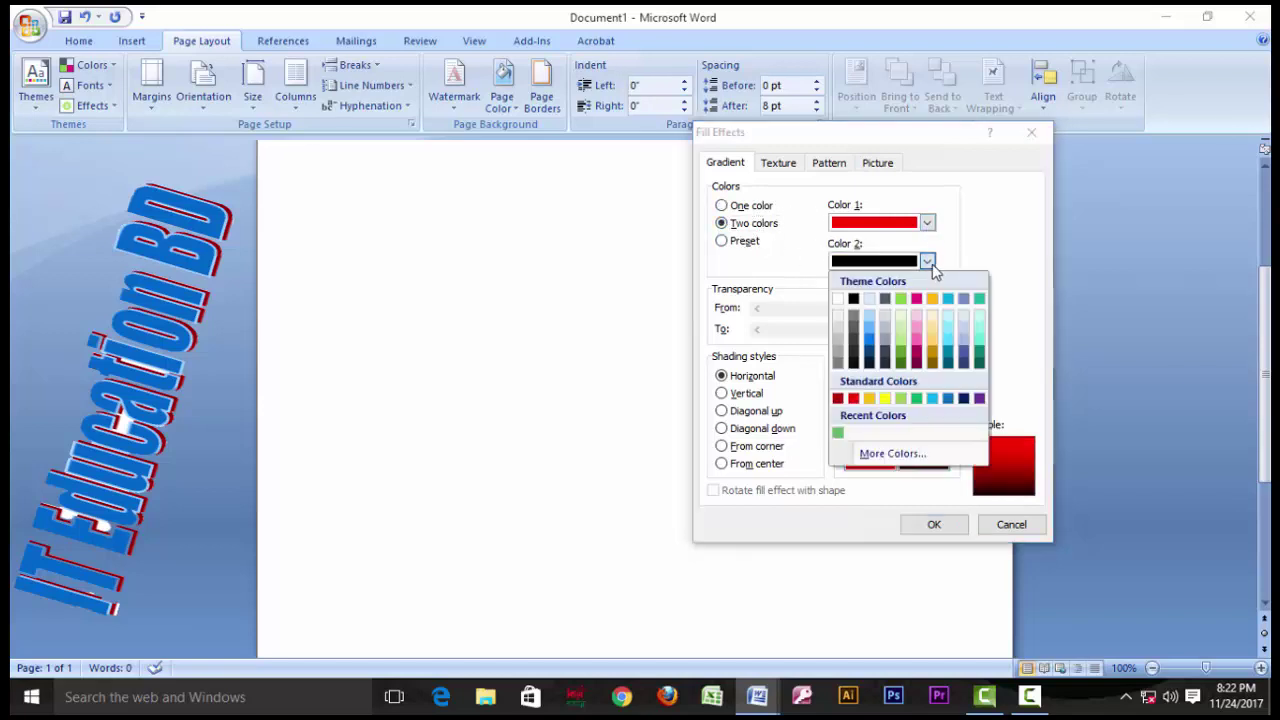
{"action": "left_click", "coordinate": [870, 345]}
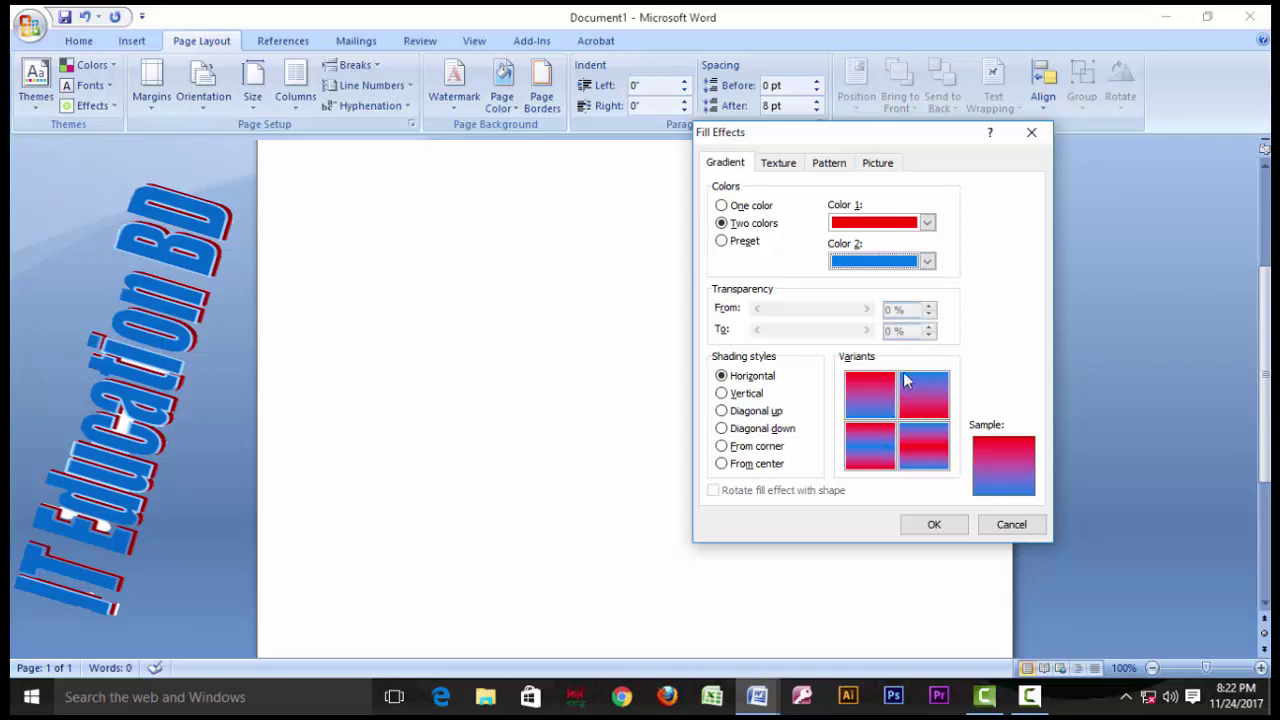
Try the shading styles on the Early Sunset preset gradient, then apply From center with the red-centered variant to the page
{"action": "left_click", "coordinate": [725, 244]}
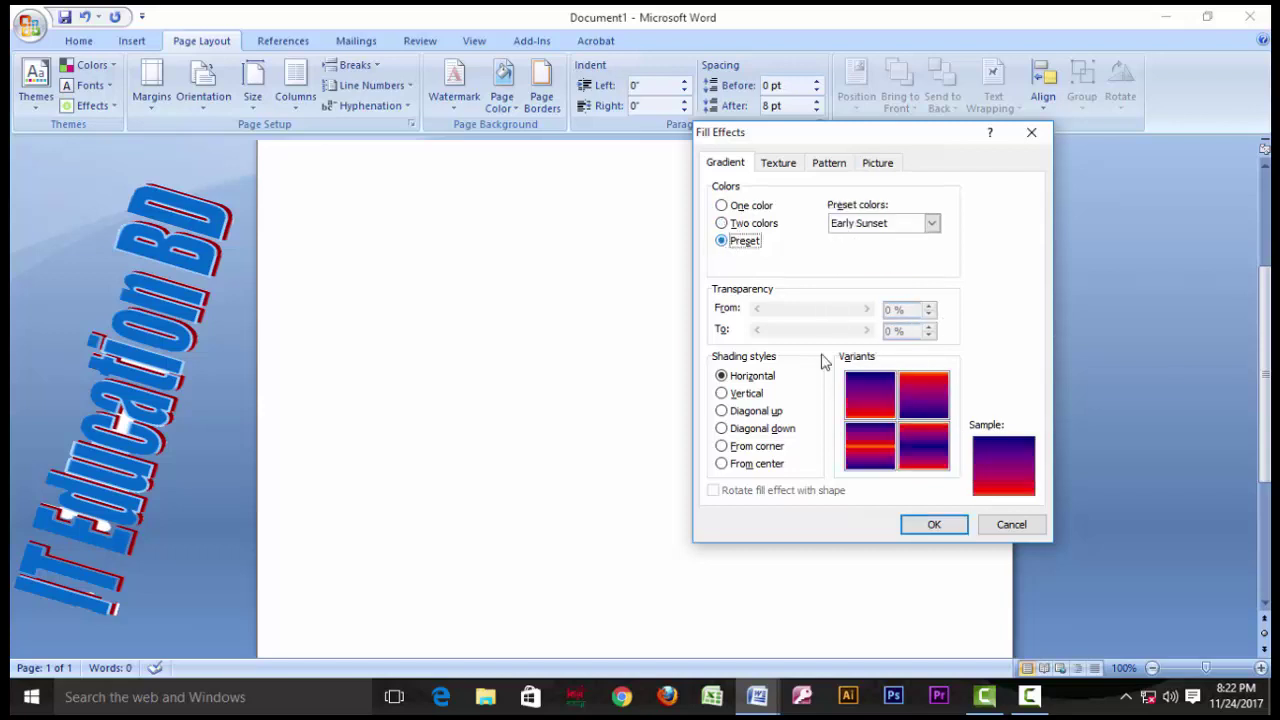
{"action": "left_click", "coordinate": [722, 393]}
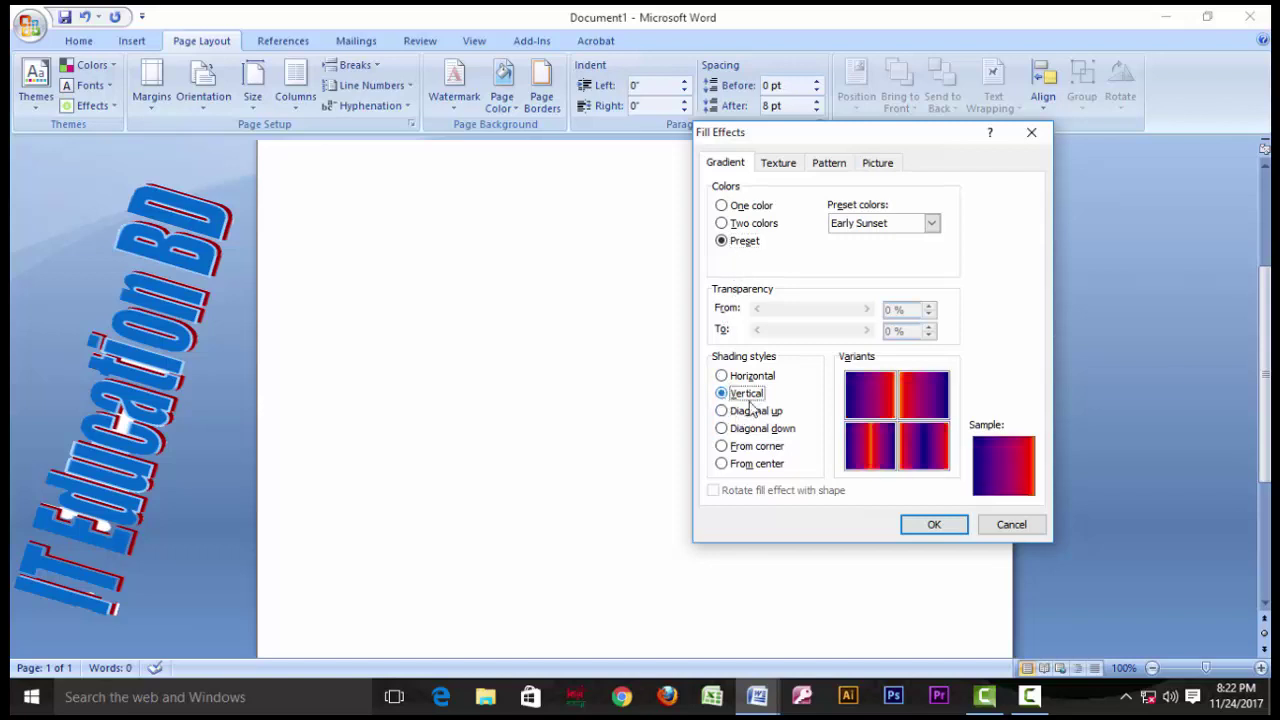
{"action": "left_click", "coordinate": [723, 412]}
{"action": "left_click", "coordinate": [733, 428]}
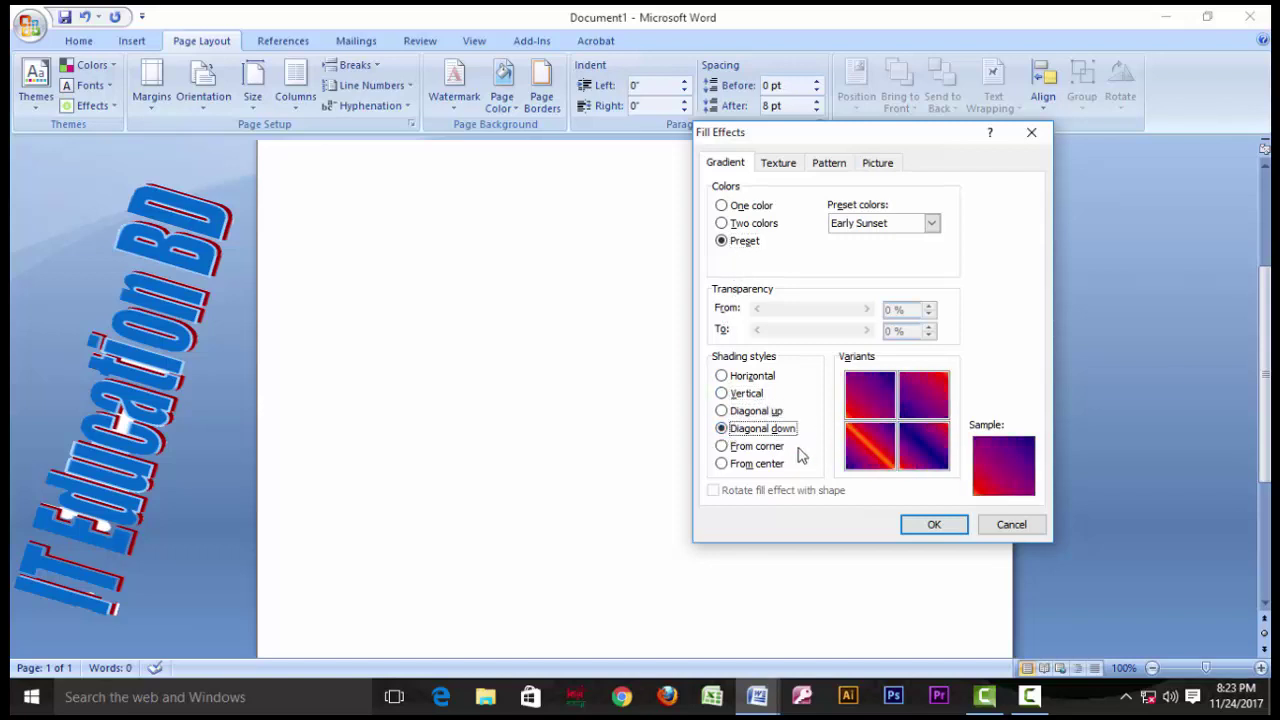
{"action": "left_click", "coordinate": [724, 446]}
{"action": "left_click", "coordinate": [724, 463]}
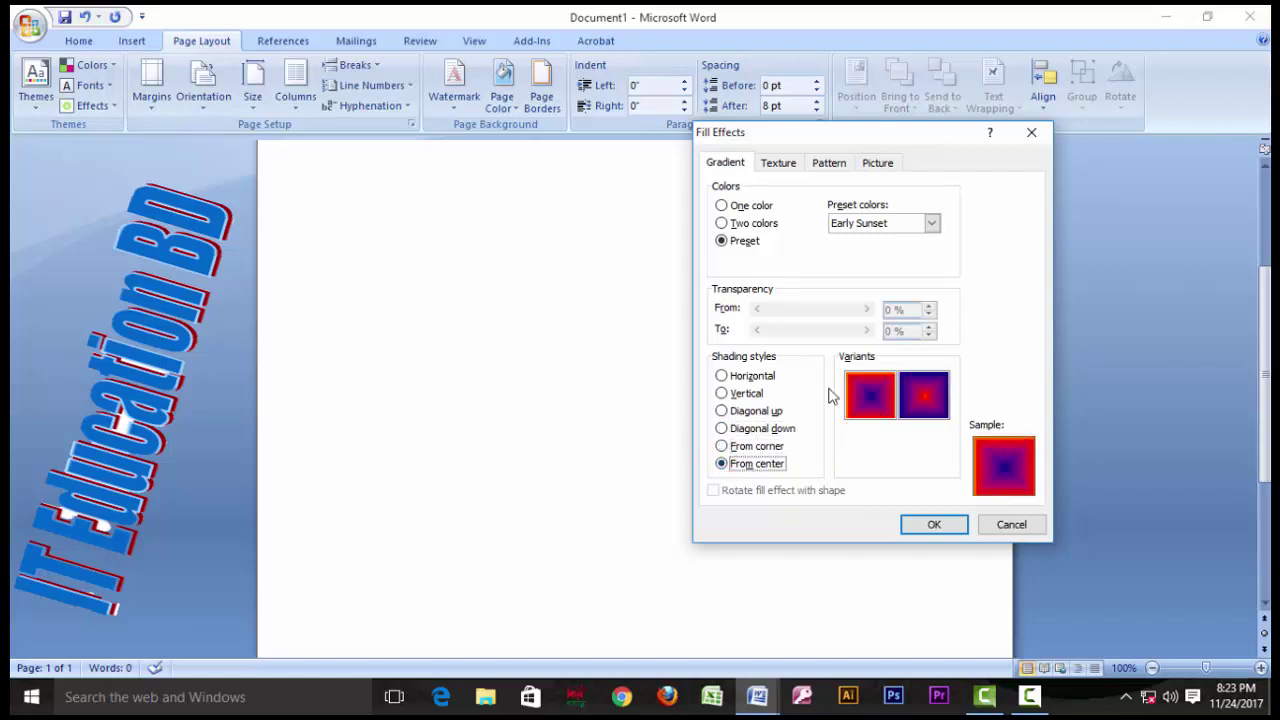
{"action": "left_click", "coordinate": [922, 396]}
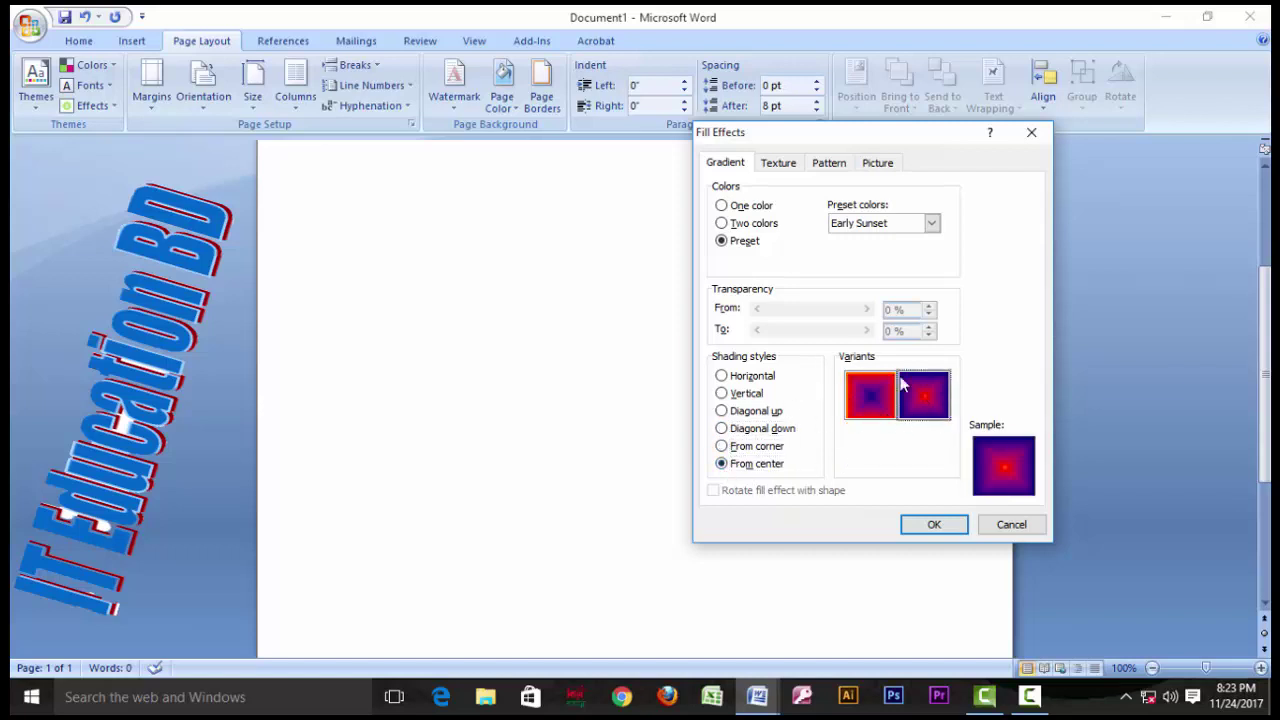
{"action": "left_click", "coordinate": [934, 526]}
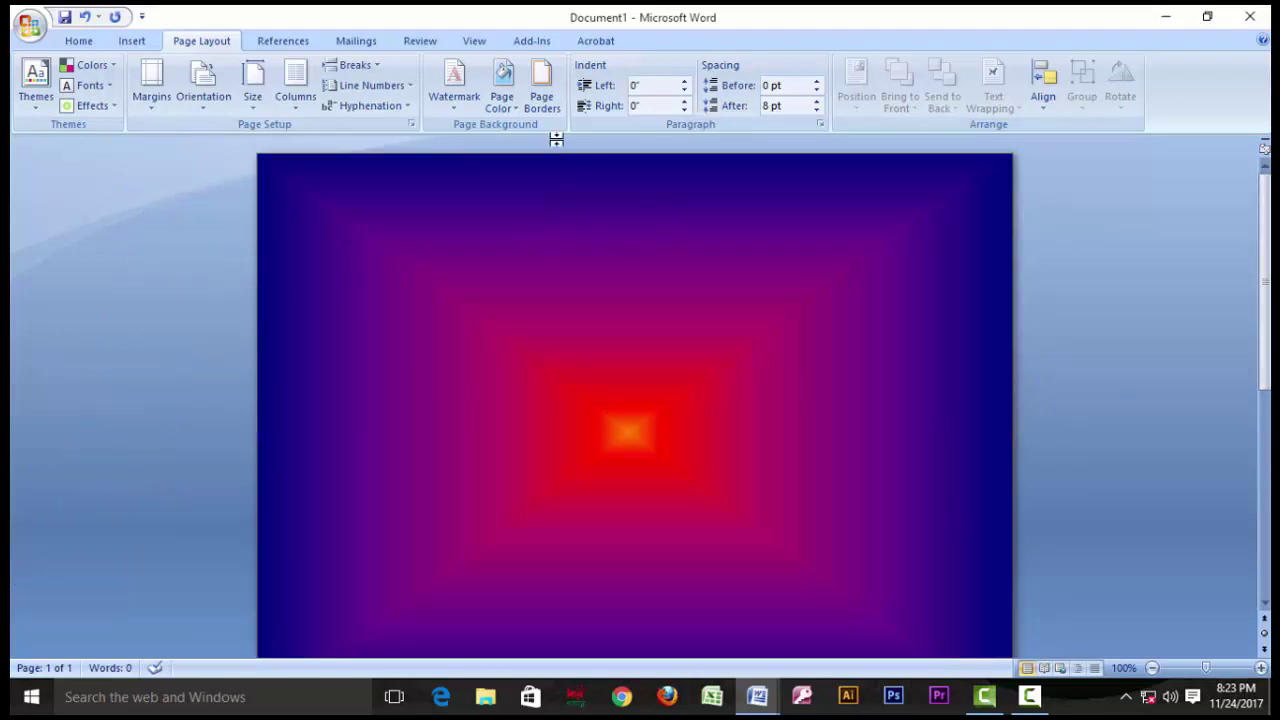
Preview different texture fills for the page background, such as Water droplets, Granite and Newsprint
{"action": "left_click", "coordinate": [515, 110]}
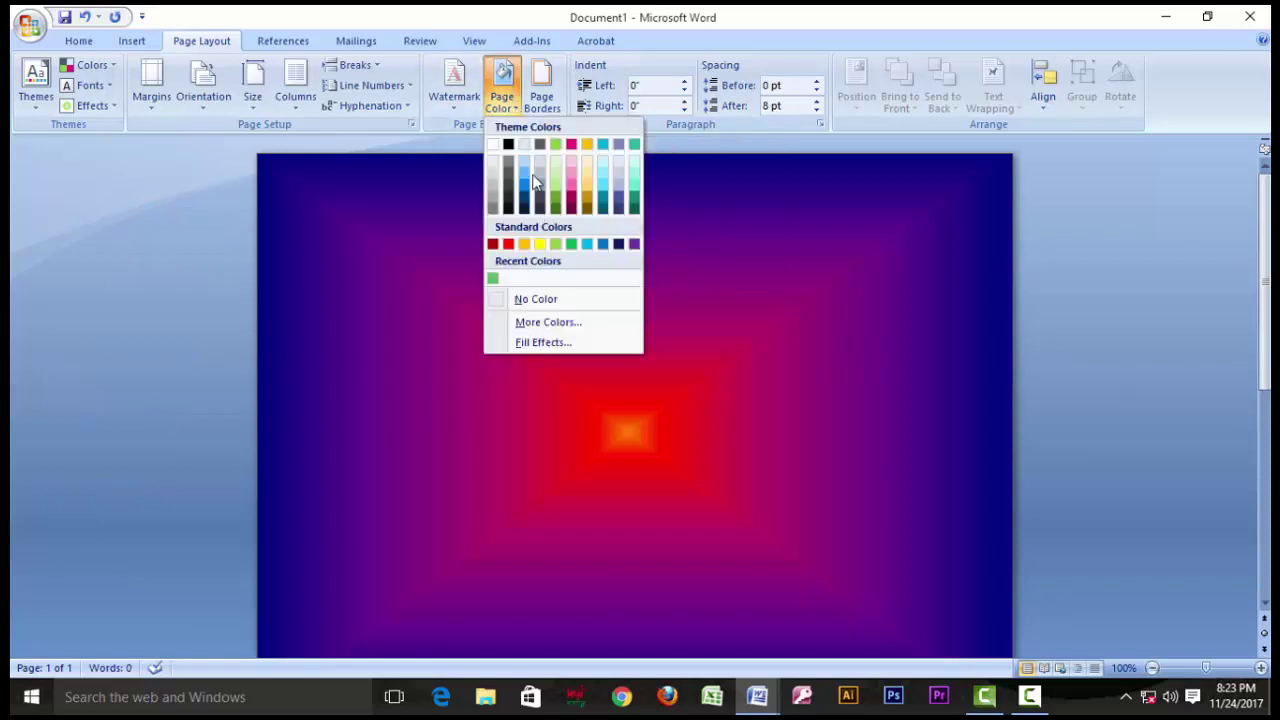
{"action": "left_click", "coordinate": [536, 341]}
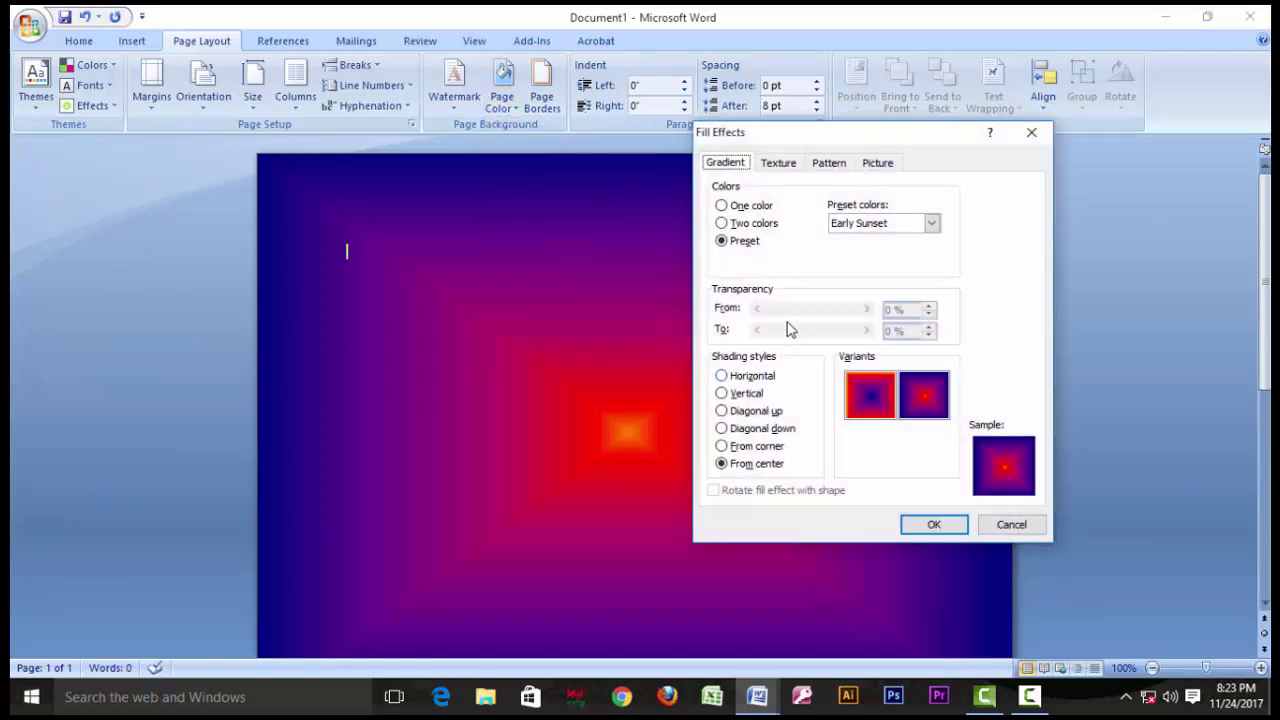
{"action": "left_click", "coordinate": [779, 164]}
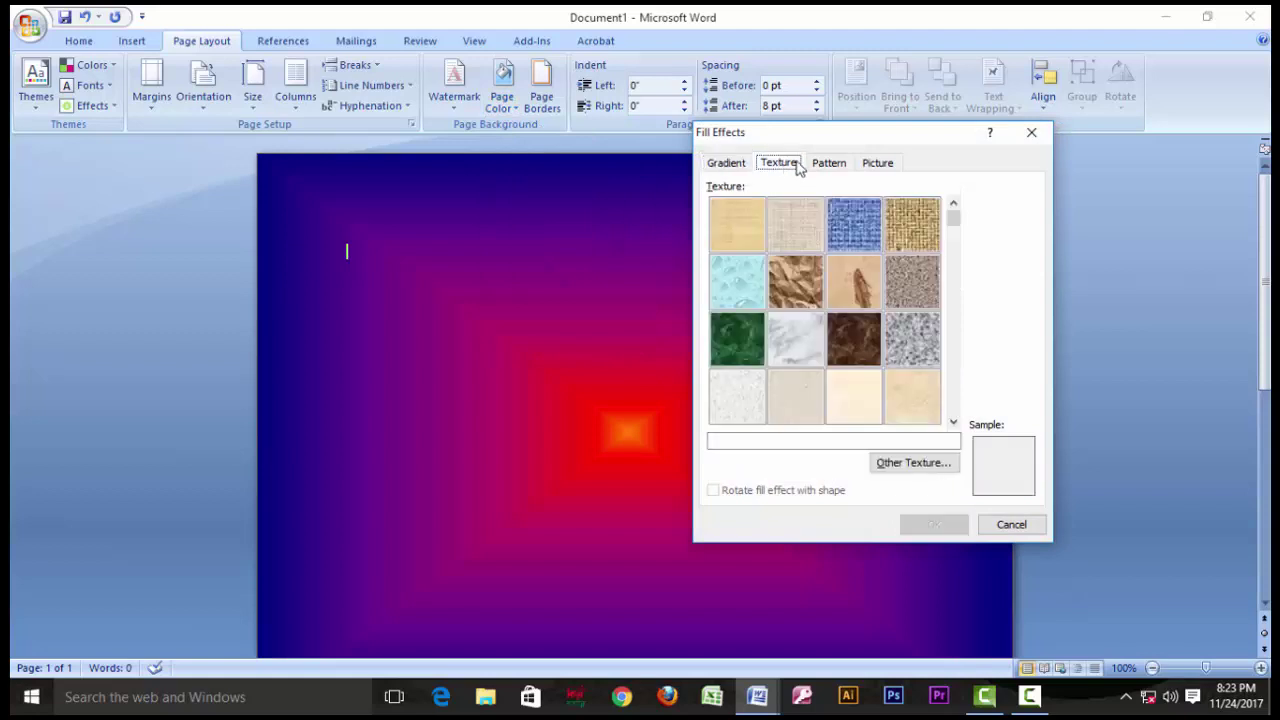
{"action": "left_click", "coordinate": [752, 216]}
{"action": "left_click", "coordinate": [735, 277]}
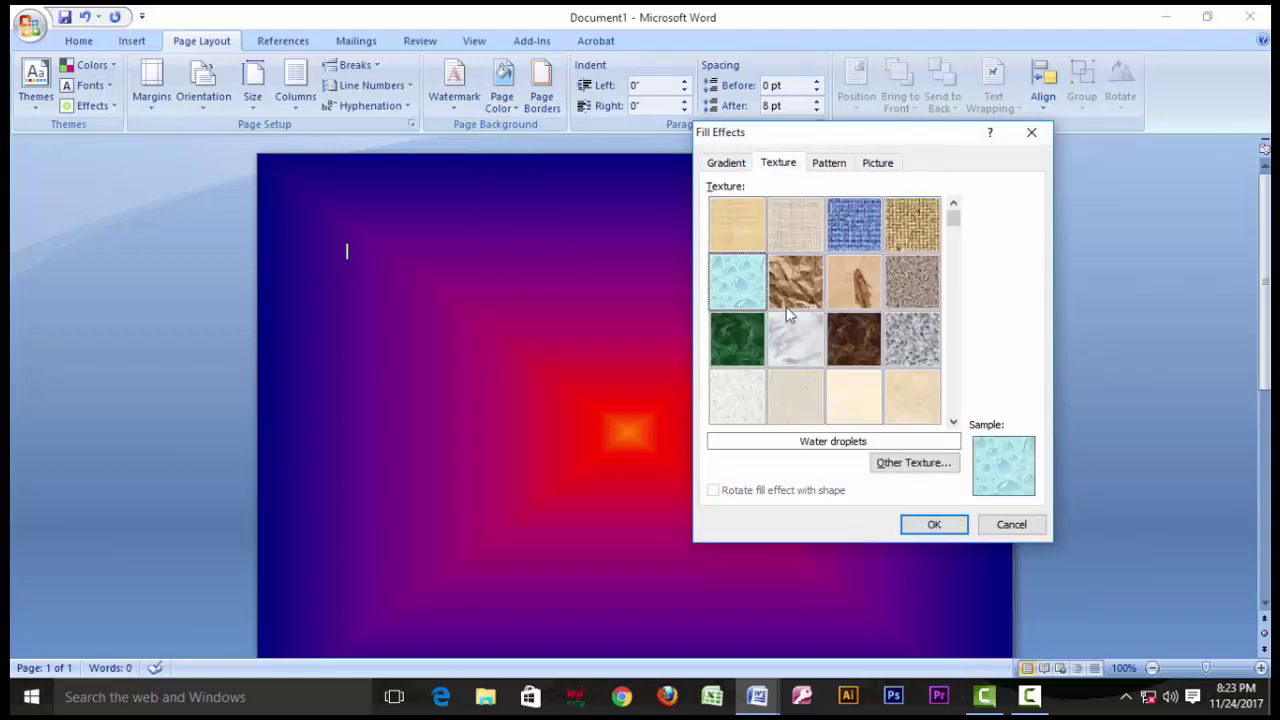
{"action": "left_click", "coordinate": [905, 352]}
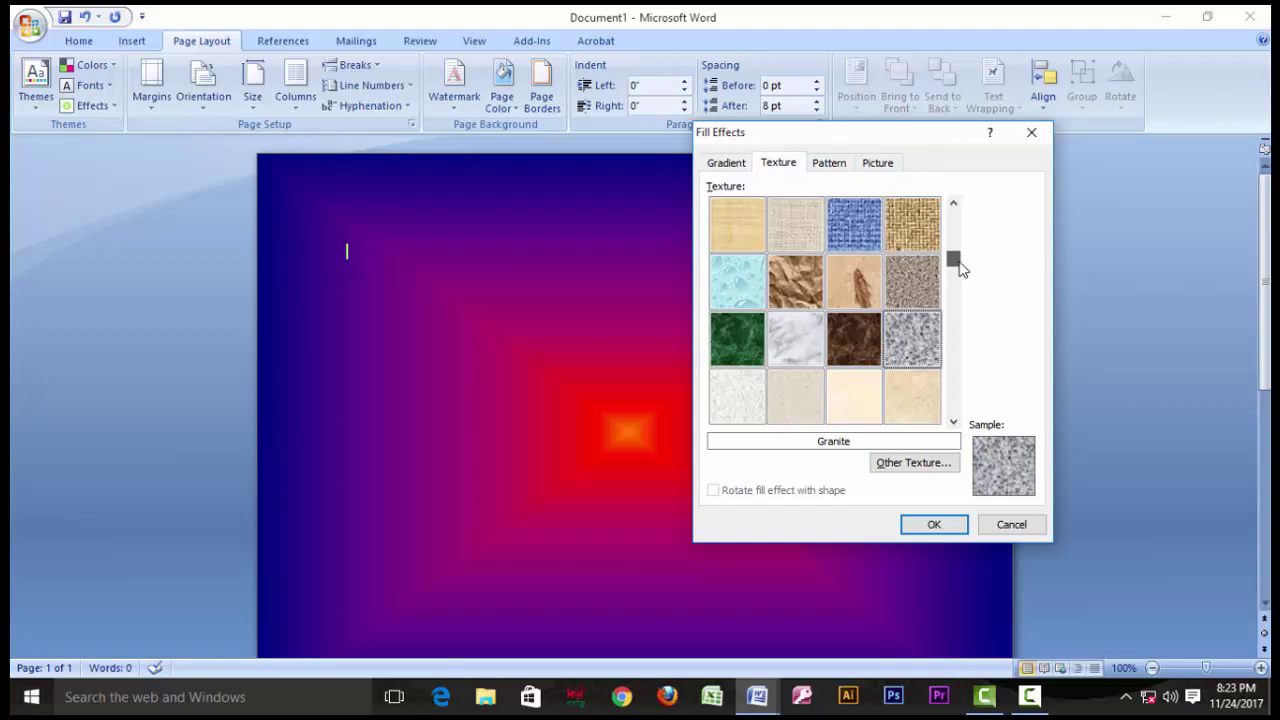
{"action": "left_click_drag", "start_coordinate": [957, 229], "coordinate": [955, 408]}
{"action": "left_click", "coordinate": [892, 340]}
{"action": "left_click", "coordinate": [832, 295]}
{"action": "left_click", "coordinate": [792, 292]}
{"action": "left_click", "coordinate": [746, 277]}
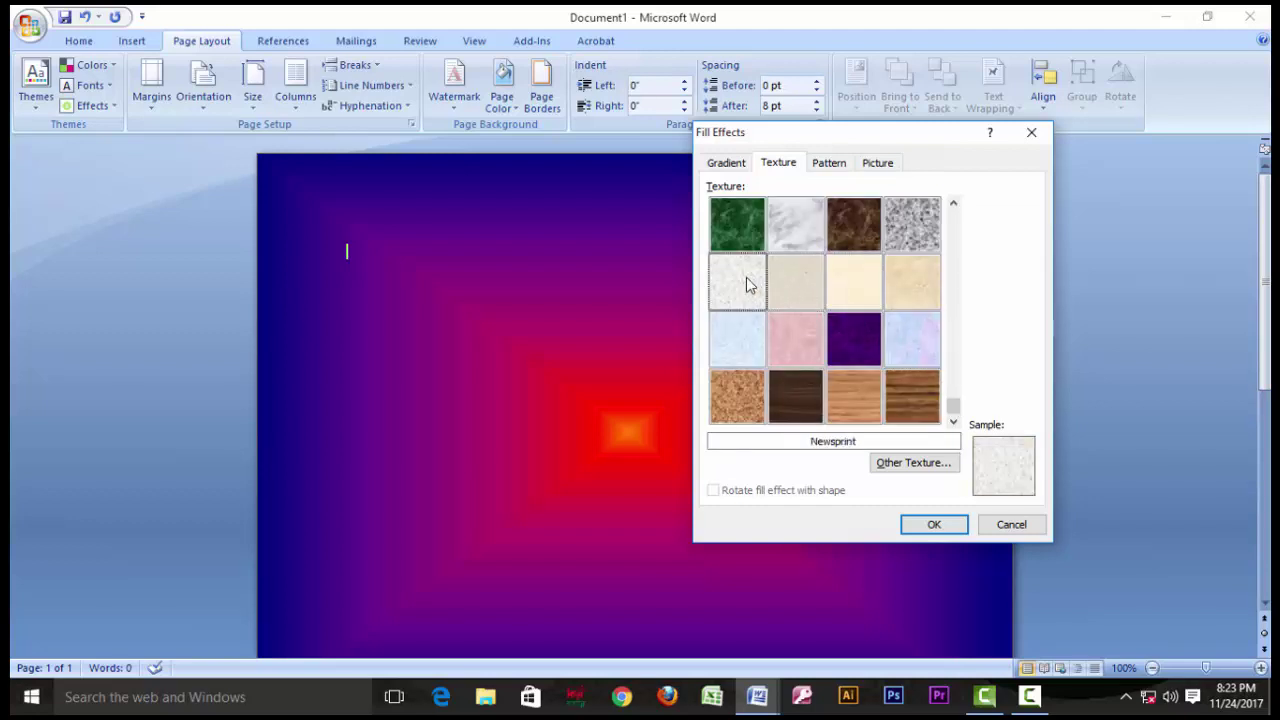
Apply the Granite texture as the page background and check it over the page
{"action": "left_click", "coordinate": [911, 245]}
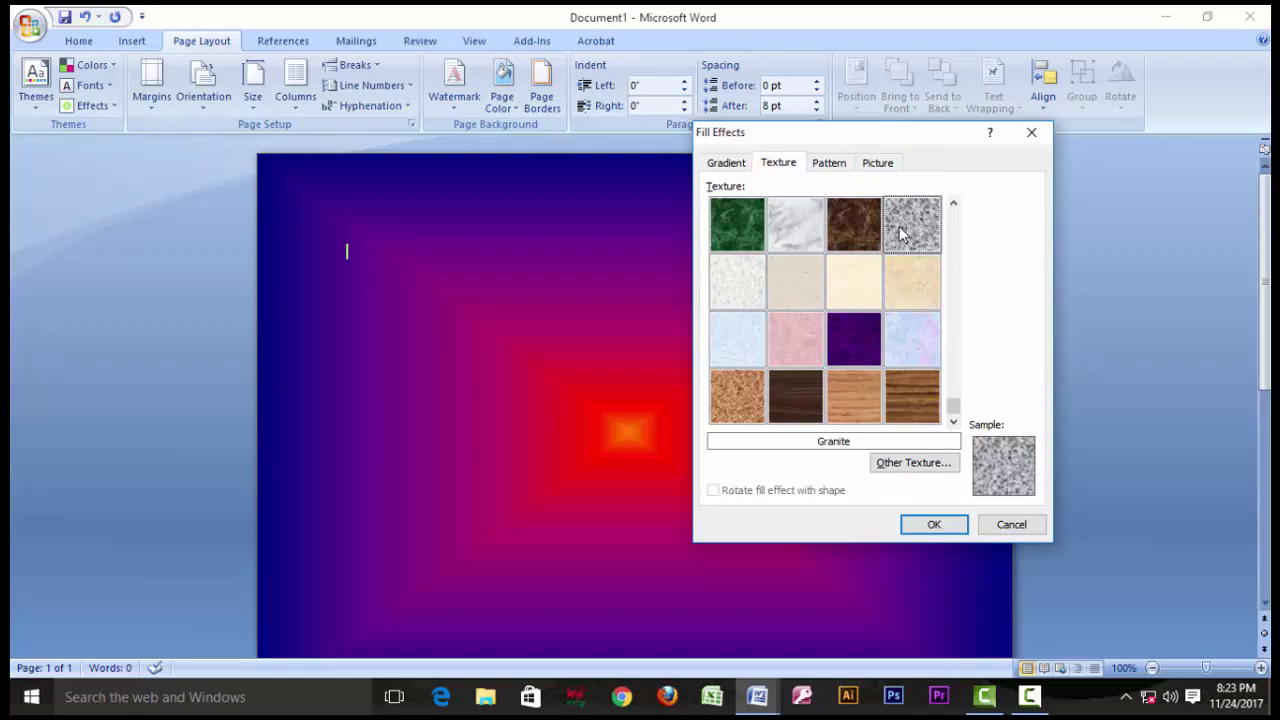
{"action": "left_click", "coordinate": [934, 525]}
{"action": "scroll", "coordinate": [573, 310], "scroll_direction": "down", "scroll_amount": 3}
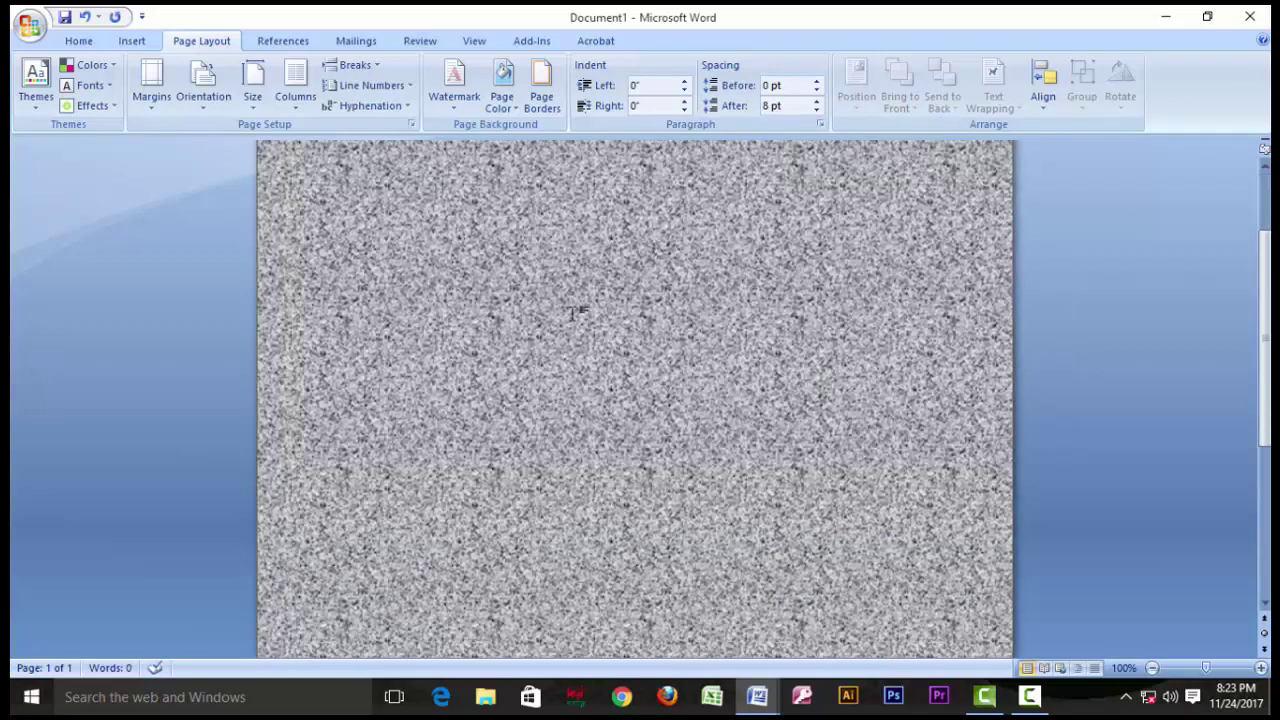
{"action": "scroll", "coordinate": [576, 313], "scroll_direction": "up", "scroll_amount": 1}
{"action": "scroll", "coordinate": [731, 398], "scroll_direction": "down", "scroll_amount": 5}
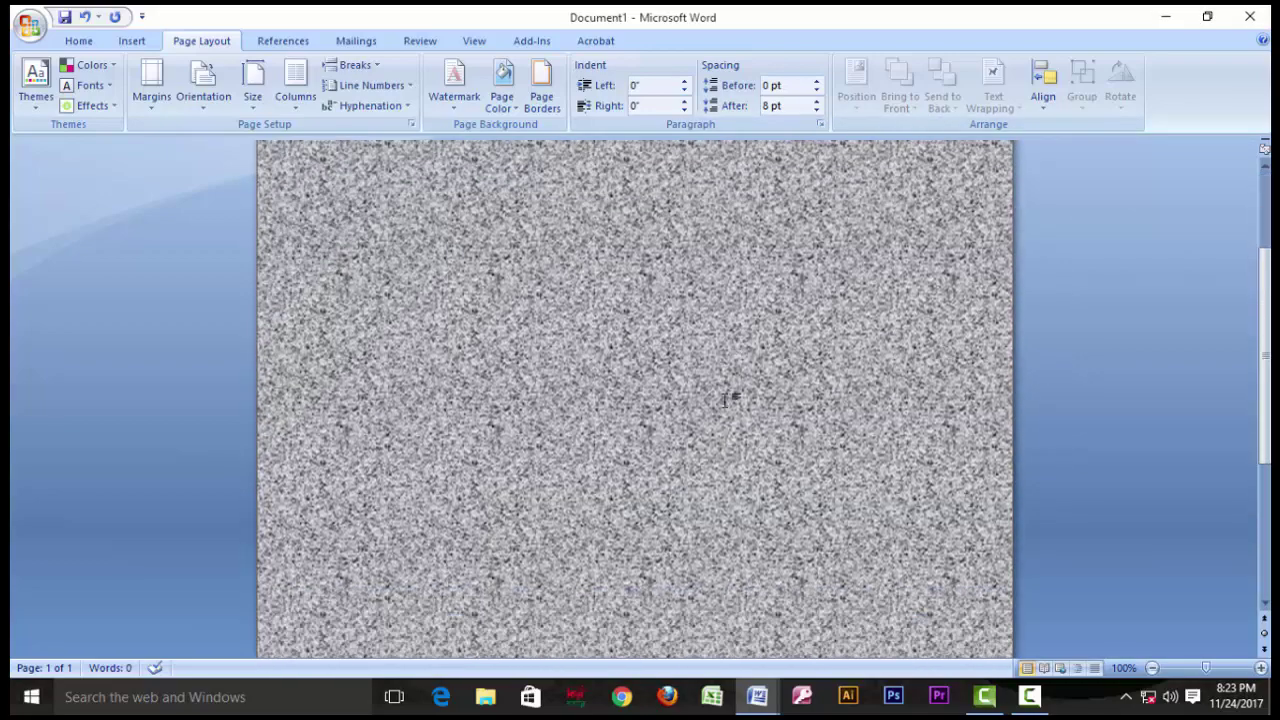
{"action": "scroll", "coordinate": [731, 398], "scroll_direction": "up", "scroll_amount": 5}
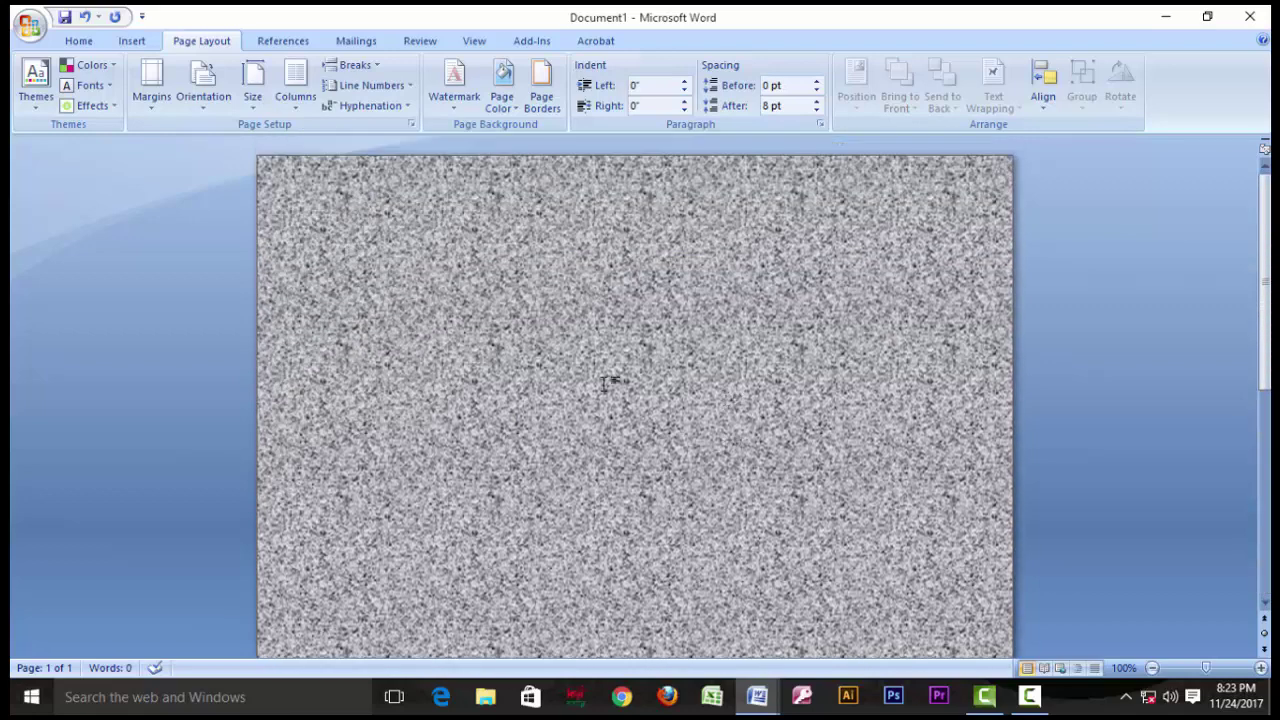
Set up a pattern fill for the page background with a pink foreground and a dark blue background
{"action": "left_click", "coordinate": [515, 110]}
{"action": "left_click", "coordinate": [540, 342]}
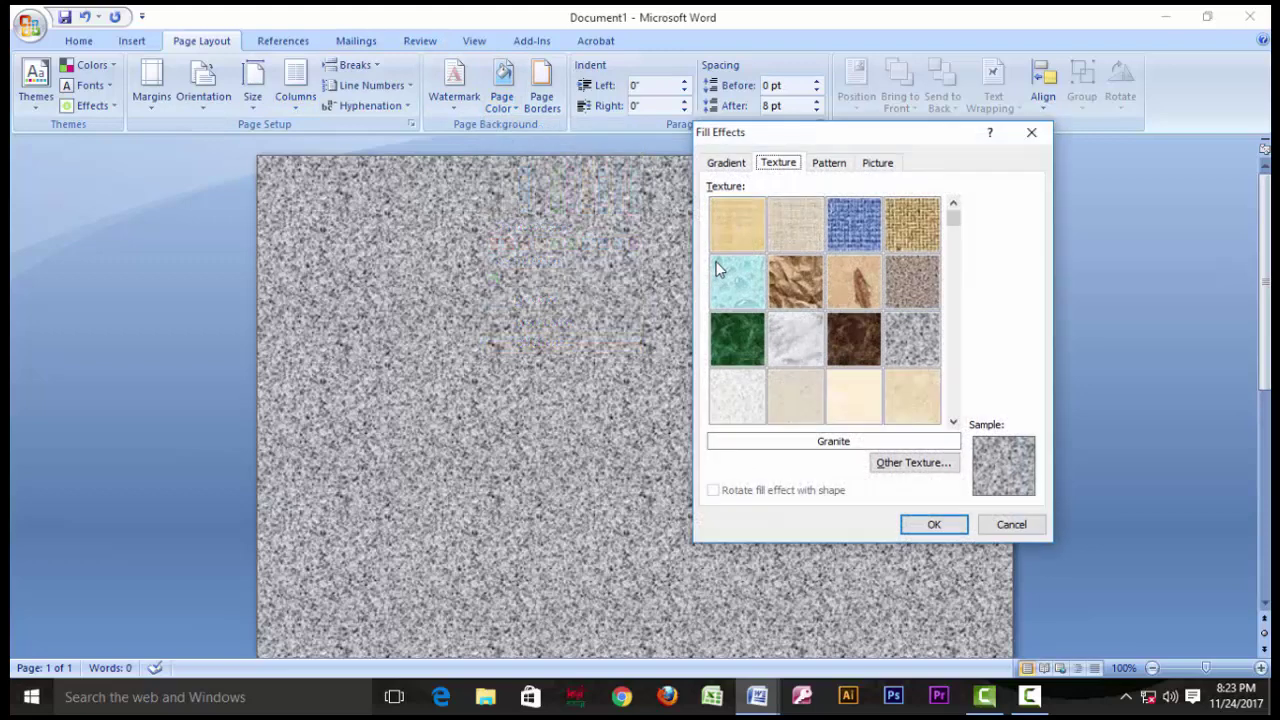
{"action": "left_click", "coordinate": [829, 164]}
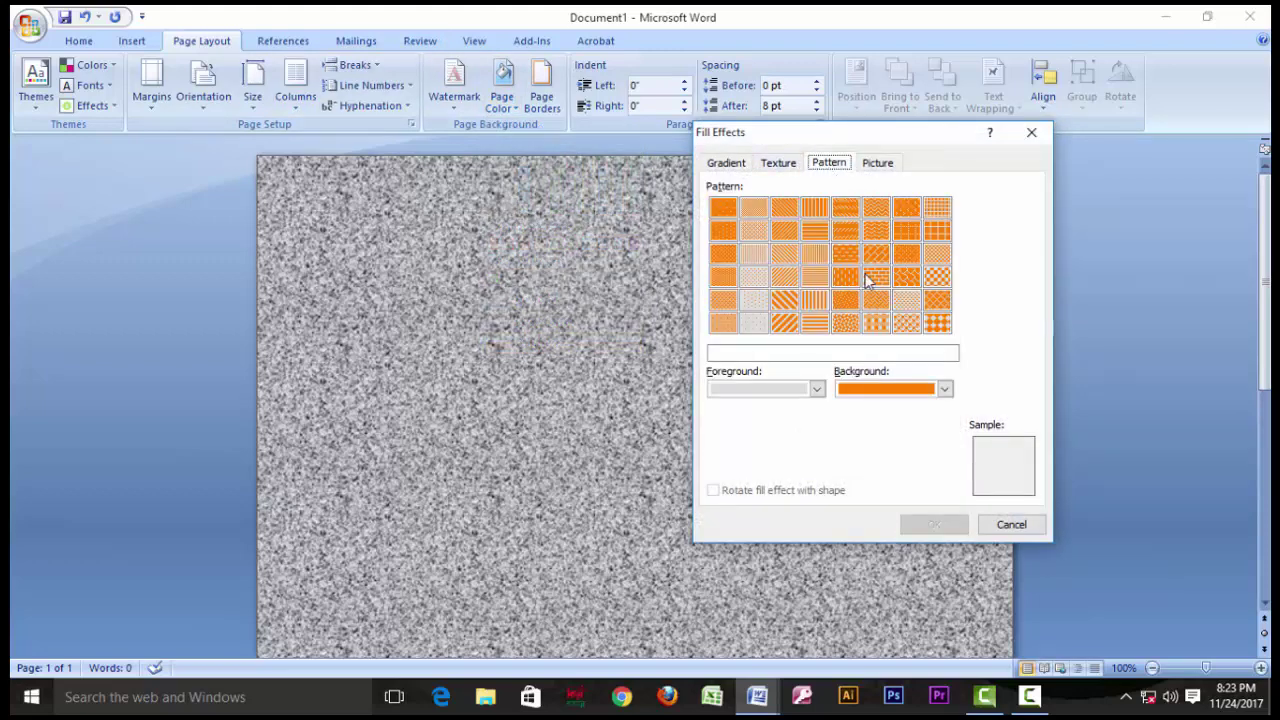
{"action": "left_click", "coordinate": [818, 390]}
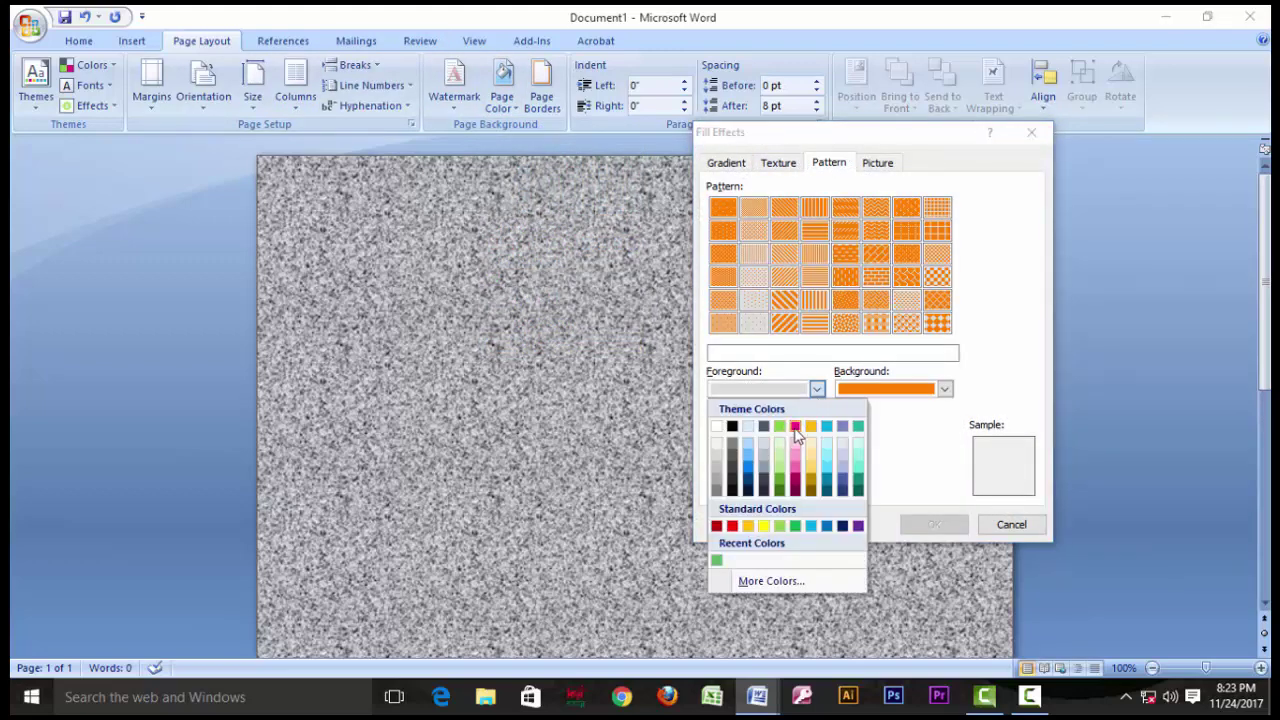
{"action": "left_click", "coordinate": [795, 427]}
{"action": "left_click", "coordinate": [945, 389]}
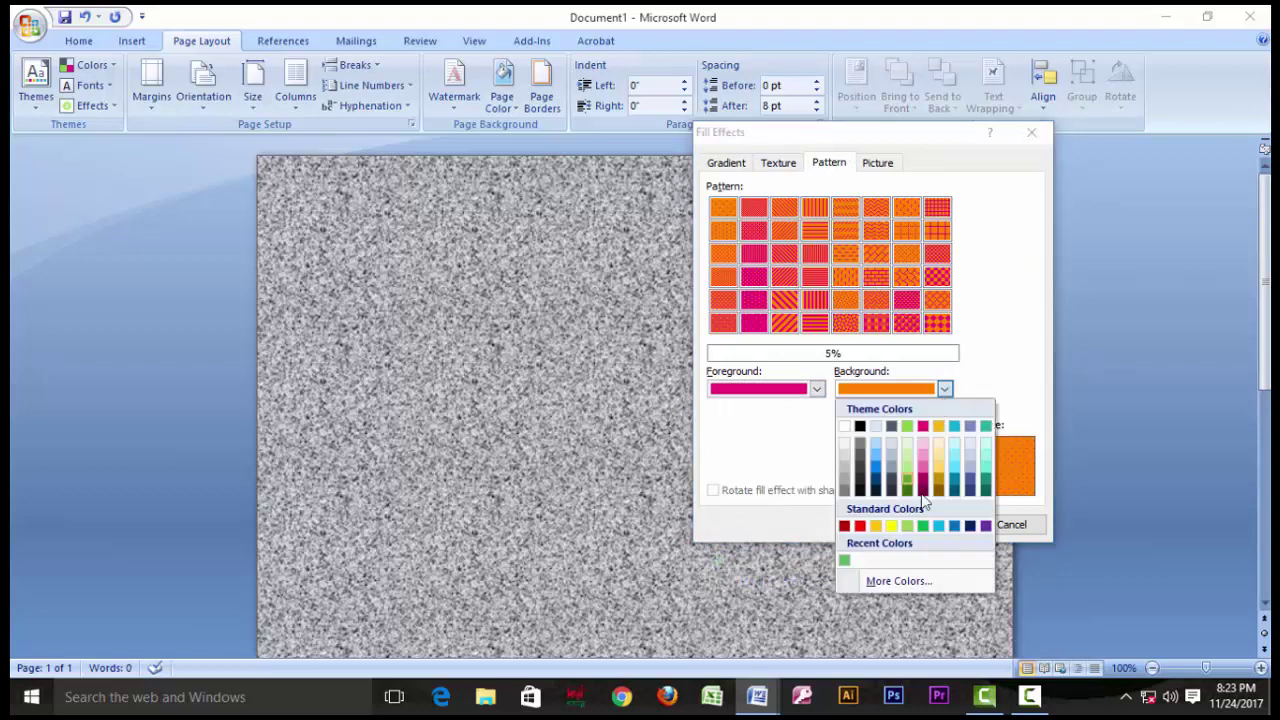
{"action": "left_click", "coordinate": [970, 526]}
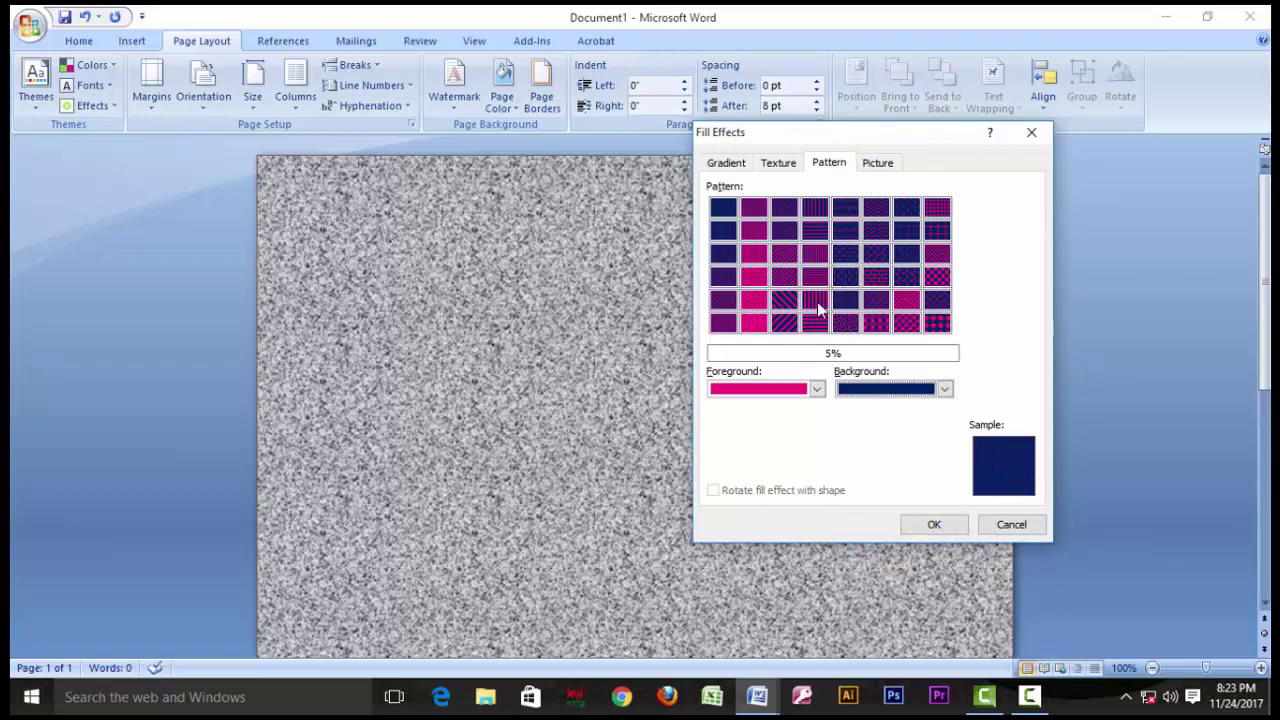
Preview the Large confetti pattern, choose Solid diamond instead and apply it to the page
{"action": "left_click", "coordinate": [848, 323]}
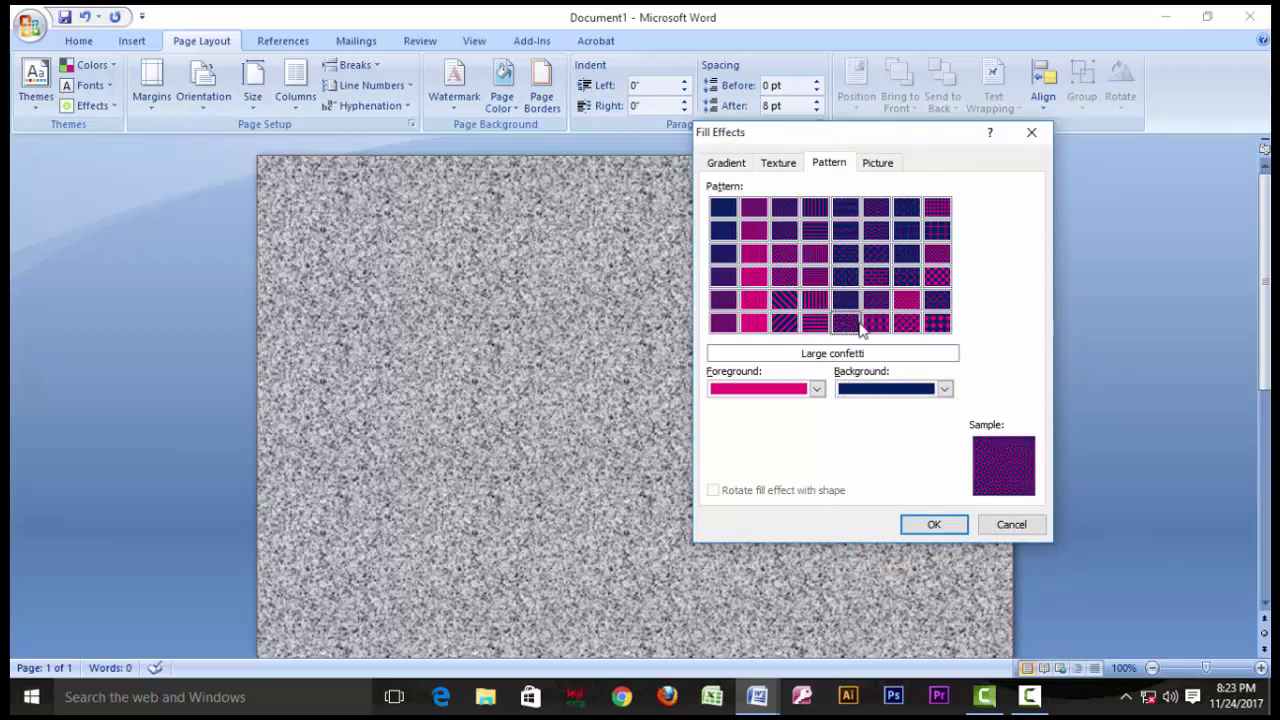
{"action": "left_click", "coordinate": [937, 323]}
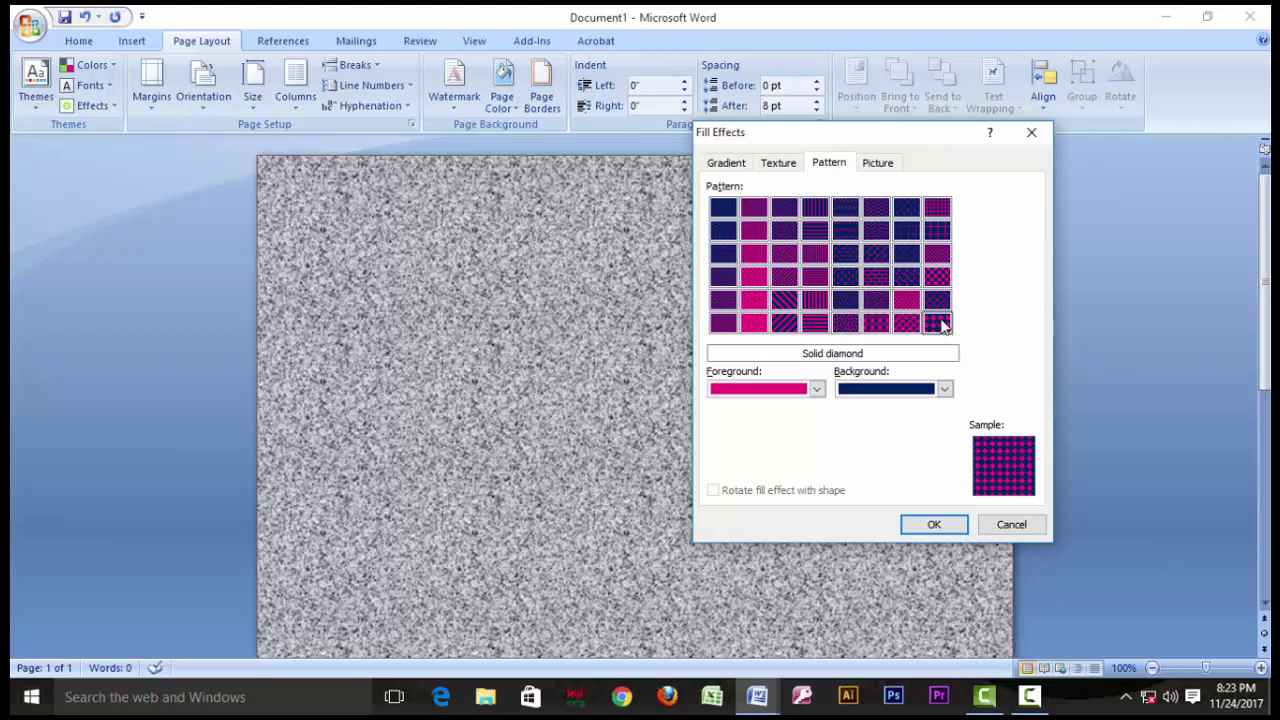
{"action": "left_click", "coordinate": [934, 524]}
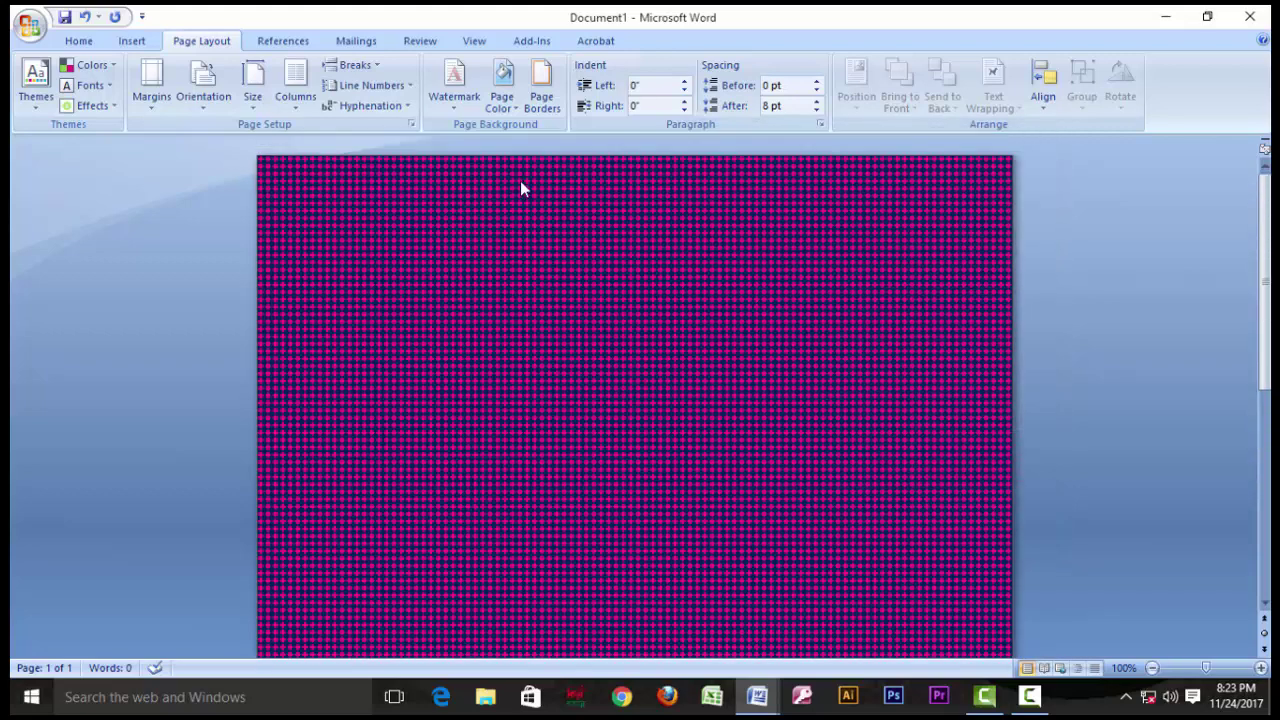
Start a picture fill for the page background and browse to the "download pictuer" folder
{"action": "left_click", "coordinate": [503, 85]}
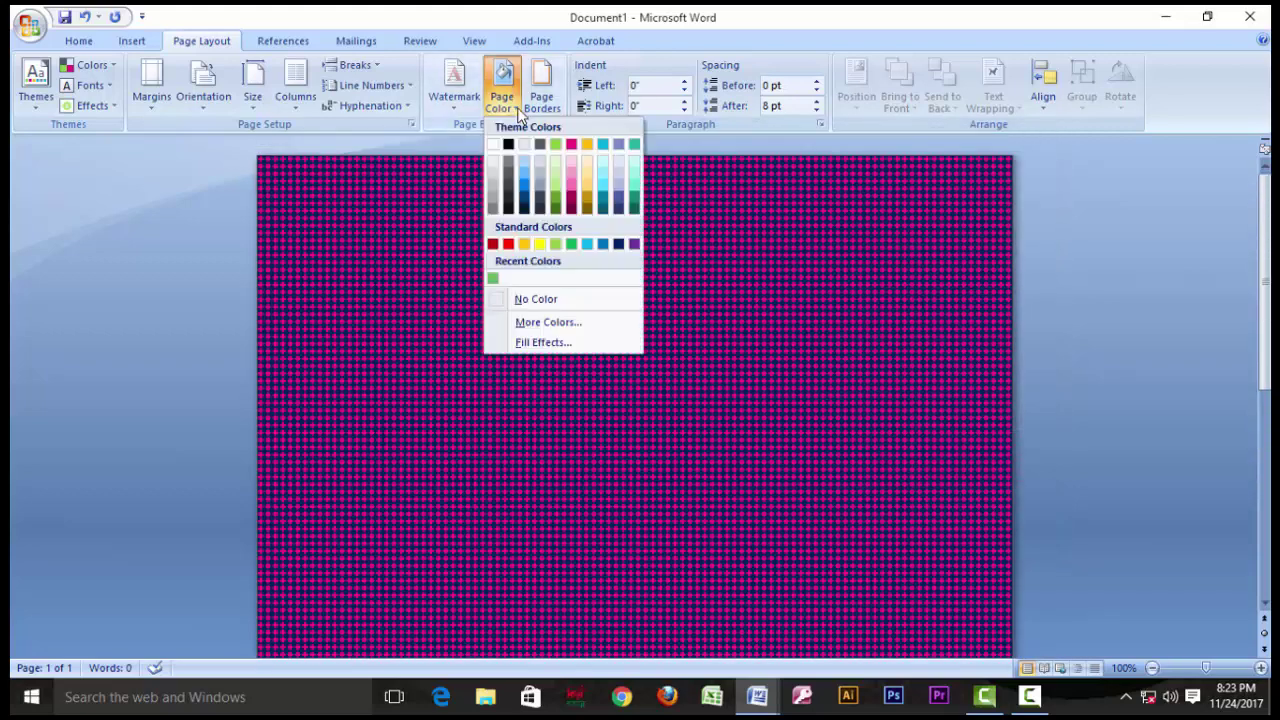
{"action": "left_click", "coordinate": [538, 342]}
{"action": "left_click", "coordinate": [876, 165]}
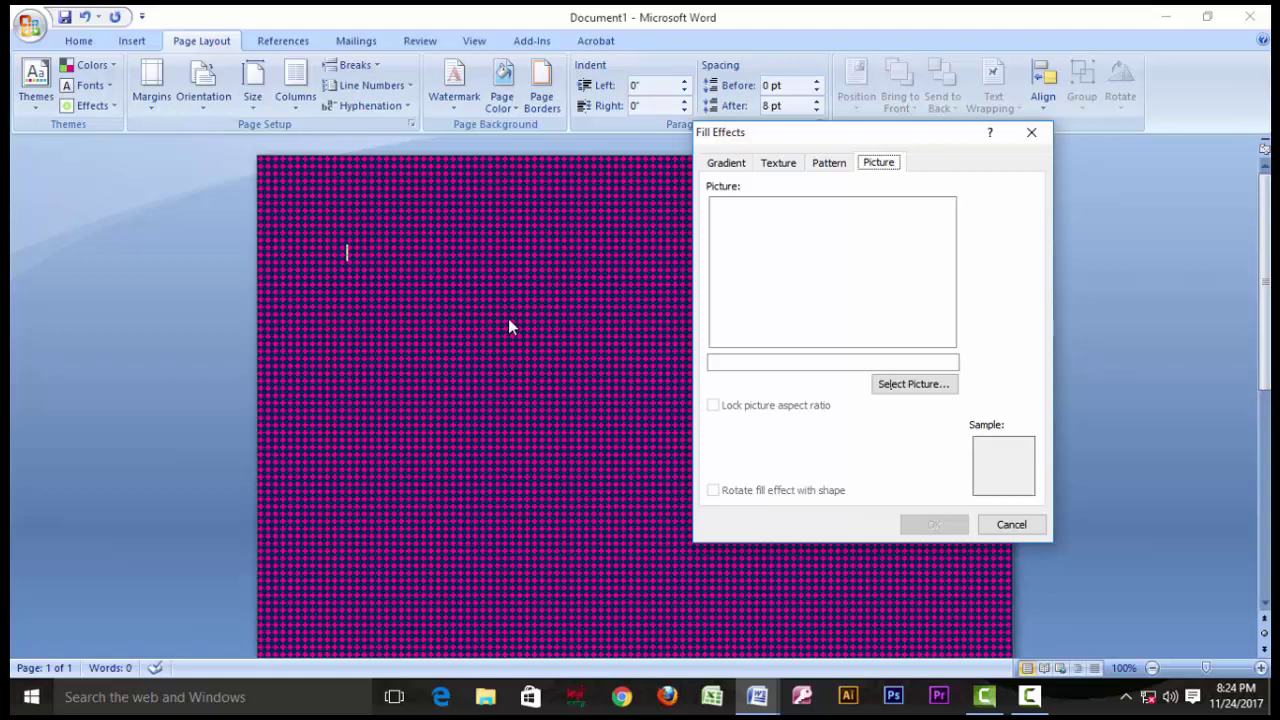
{"action": "left_click", "coordinate": [905, 388]}
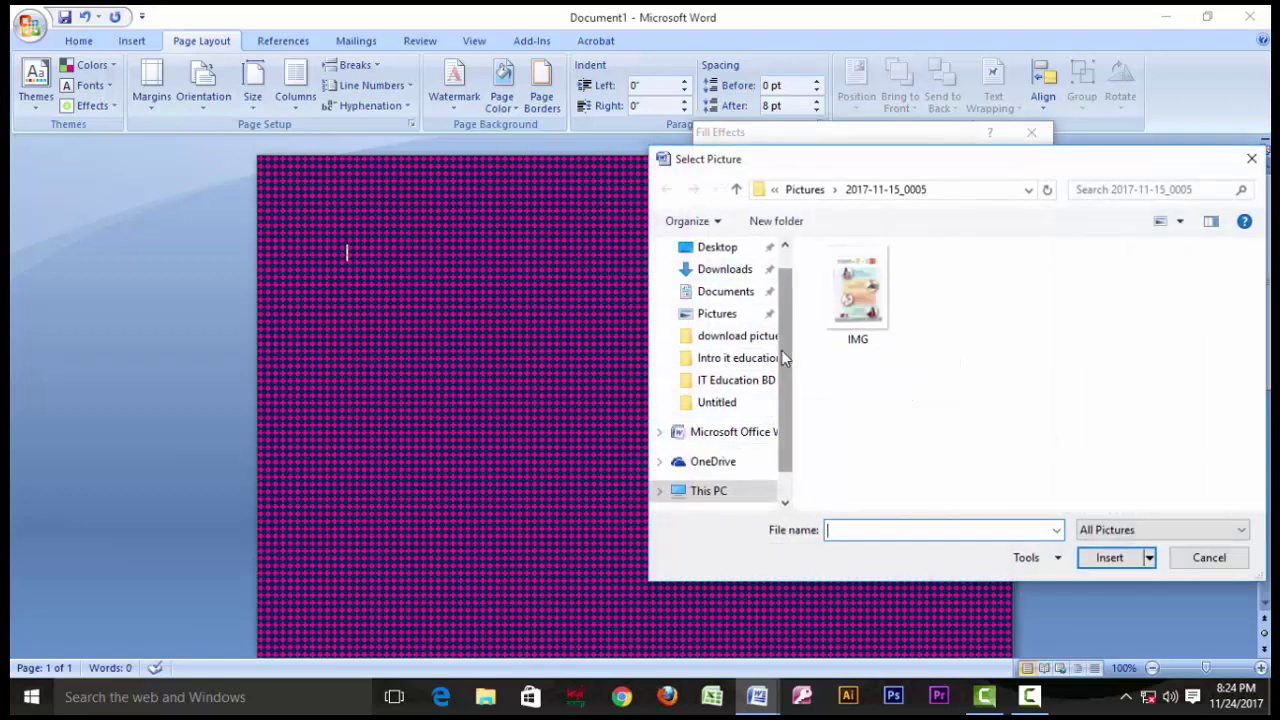
{"action": "scroll", "coordinate": [781, 350], "scroll_direction": "down", "scroll_amount": 1}
{"action": "scroll", "coordinate": [788, 404], "scroll_direction": "up", "scroll_amount": 1}
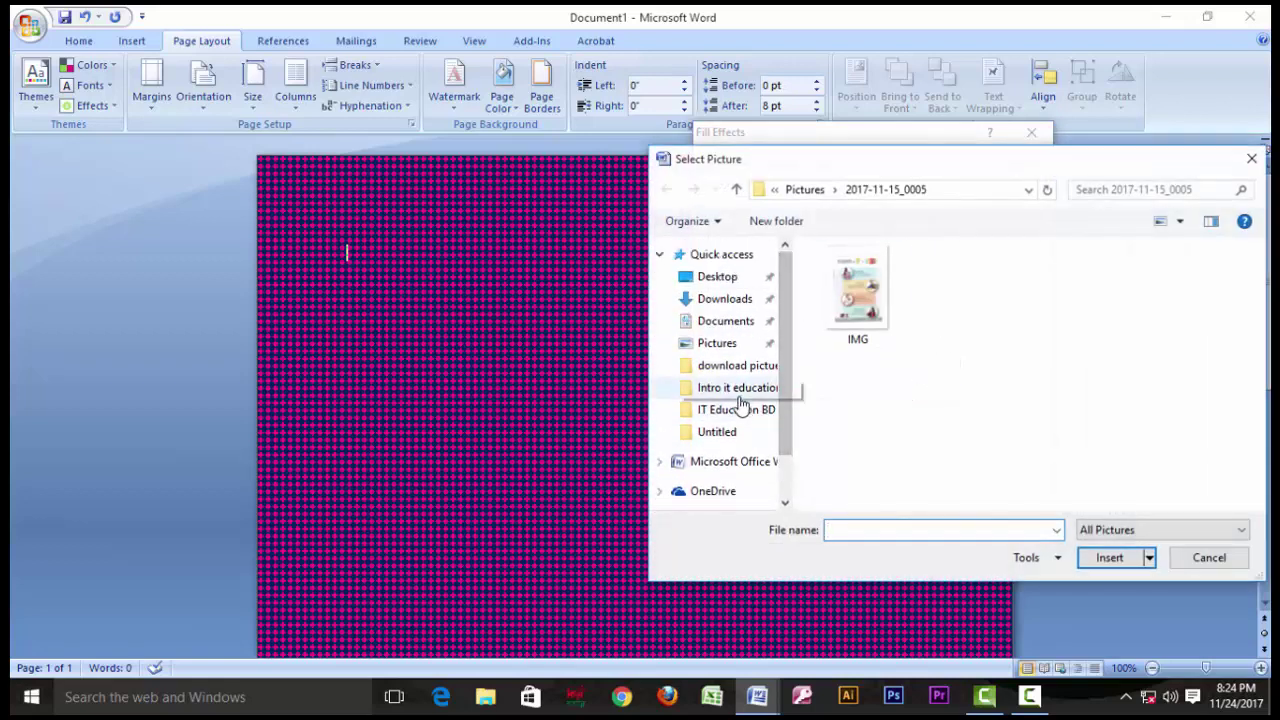
{"action": "left_click", "coordinate": [740, 370]}
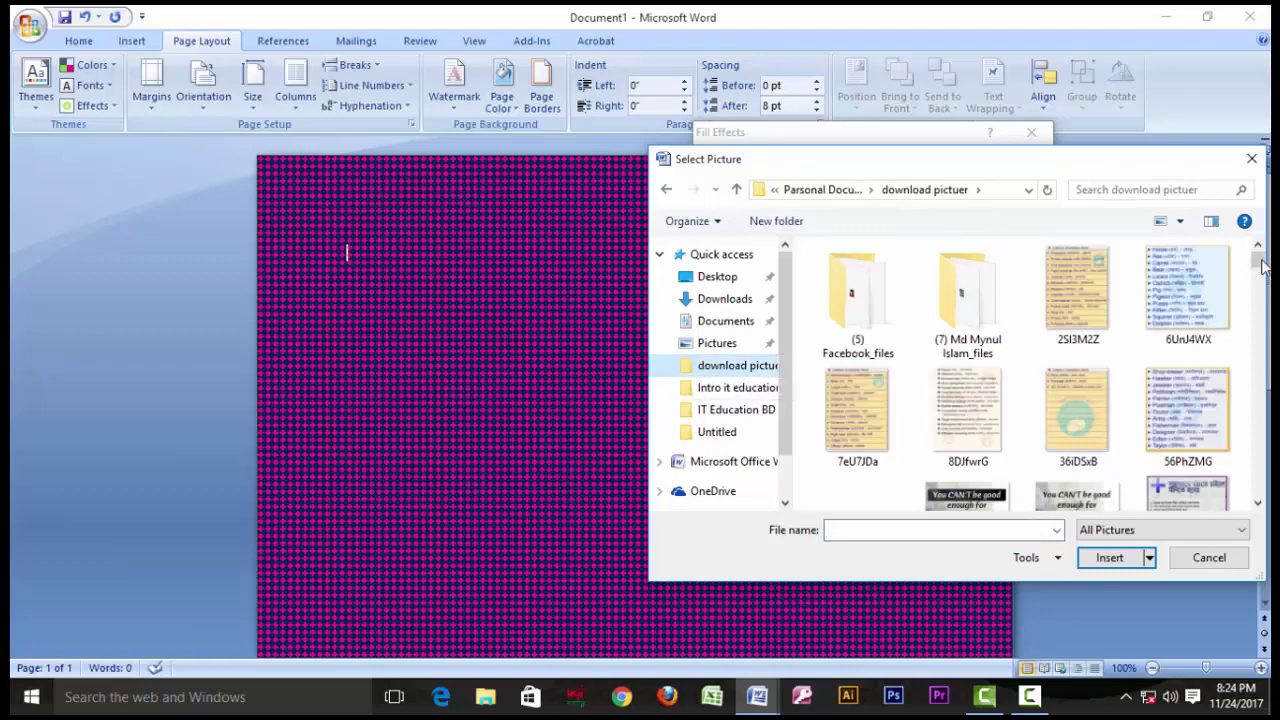
Insert the yellow two-storey house picture as the page background fill and look over the page
{"action": "scroll", "coordinate": [1256, 268], "scroll_direction": "down", "scroll_amount": 5}
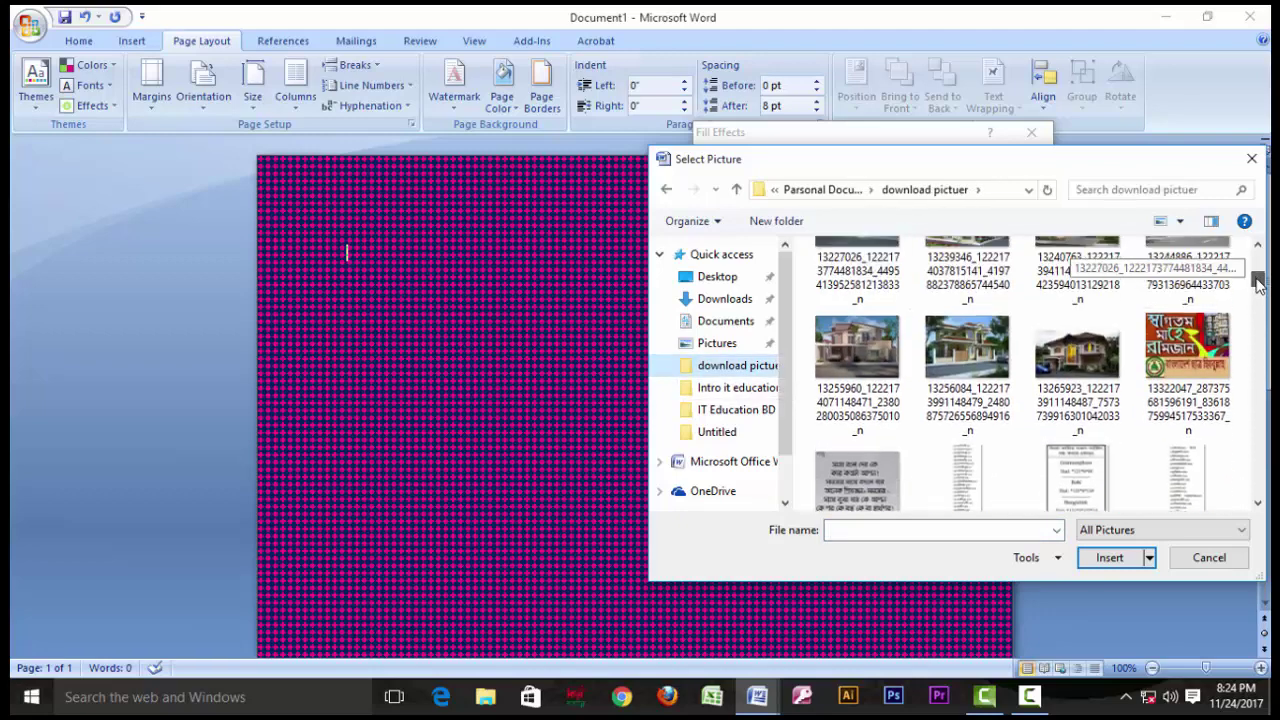
{"action": "left_click", "coordinate": [944, 345]}
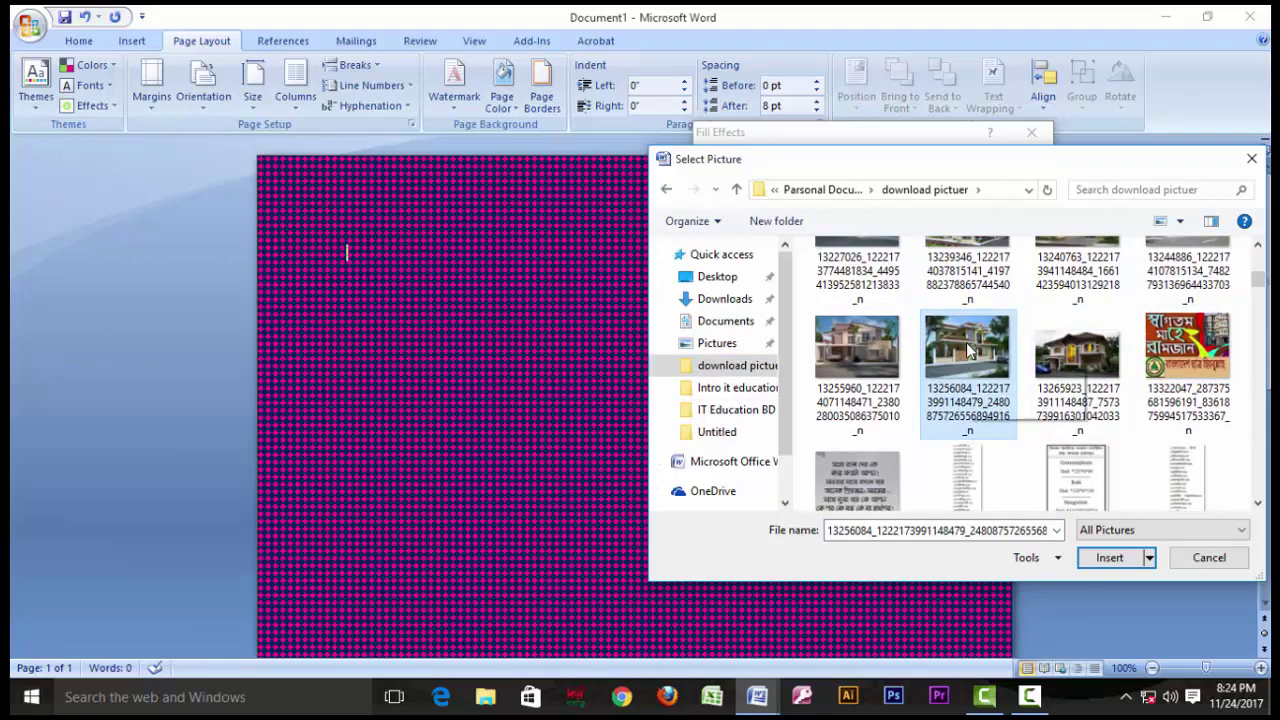
{"action": "left_click", "coordinate": [1109, 557]}
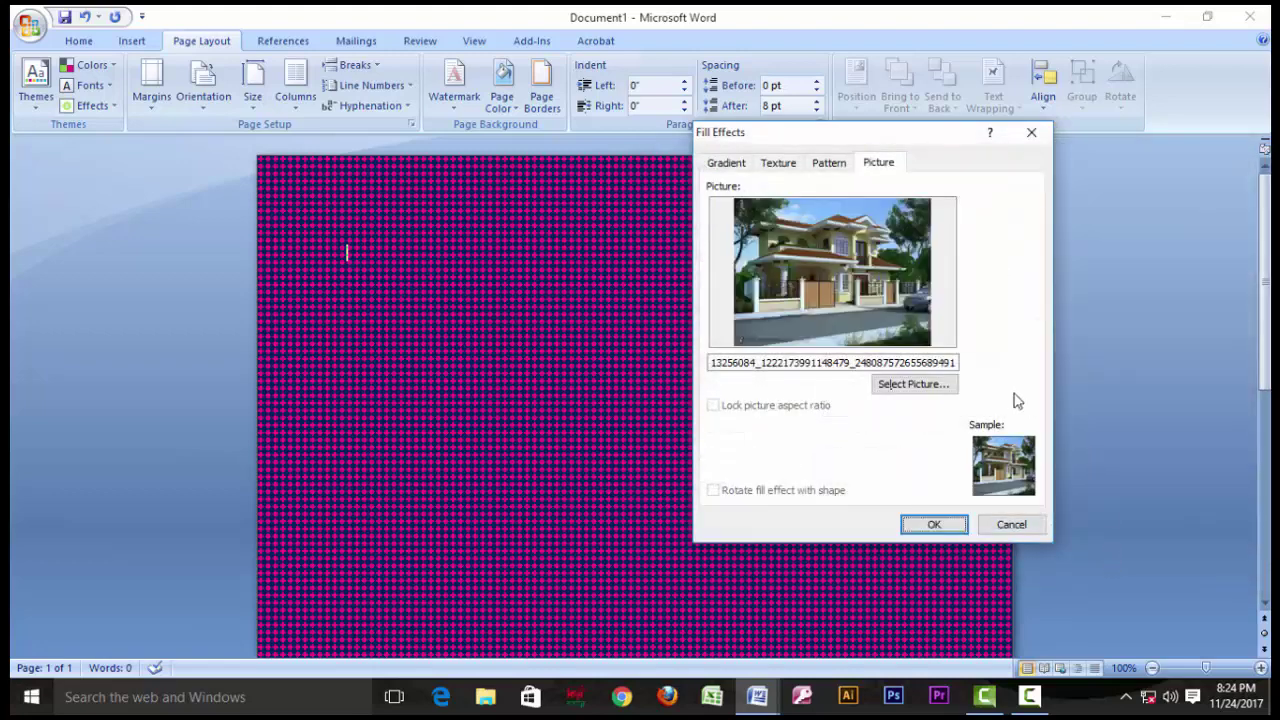
{"action": "left_click", "coordinate": [934, 524]}
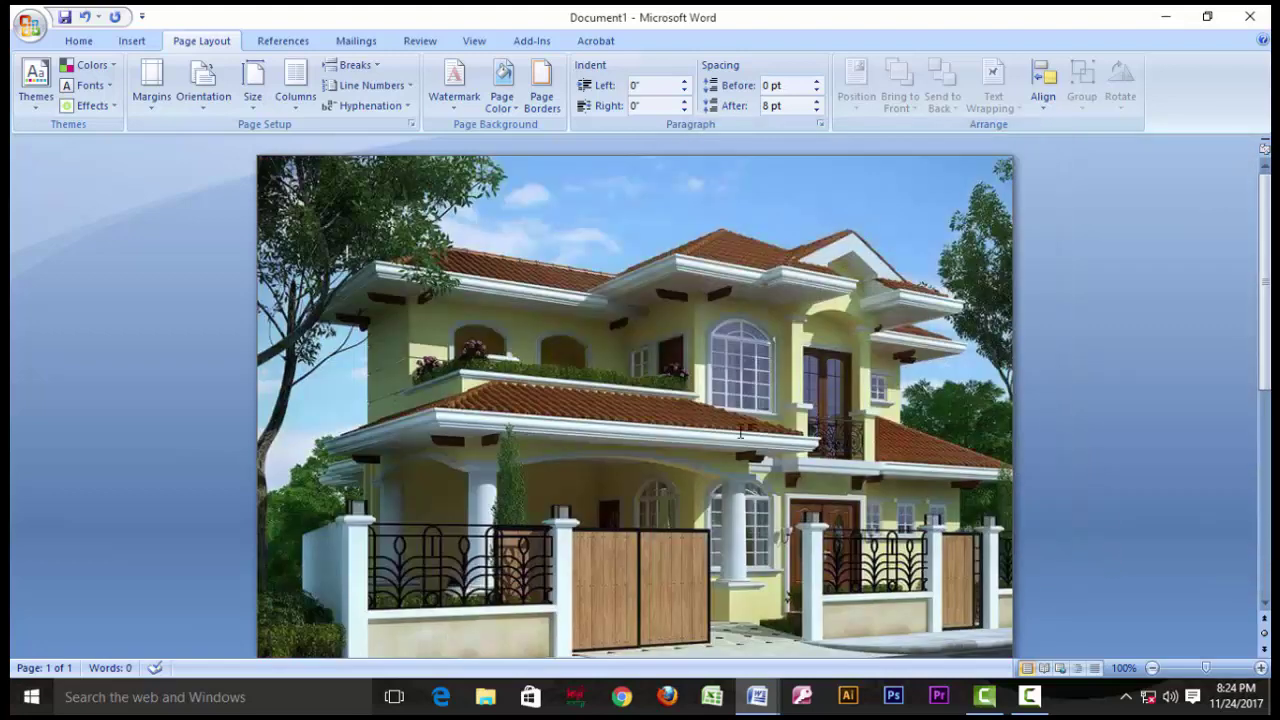
{"action": "scroll", "coordinate": [741, 430], "scroll_direction": "down", "scroll_amount": 6}
{"action": "scroll", "coordinate": [741, 430], "scroll_direction": "up", "scroll_amount": 6}
Enter a line of random sample text over the background picture and change its font color to yellow
{"action": "type", "text": "fsdkfsdlkfjsldkfdfklslkdf'glksdfglkdslkgfdslkgfsd,lkgfsdkkgkd,gksdf"}
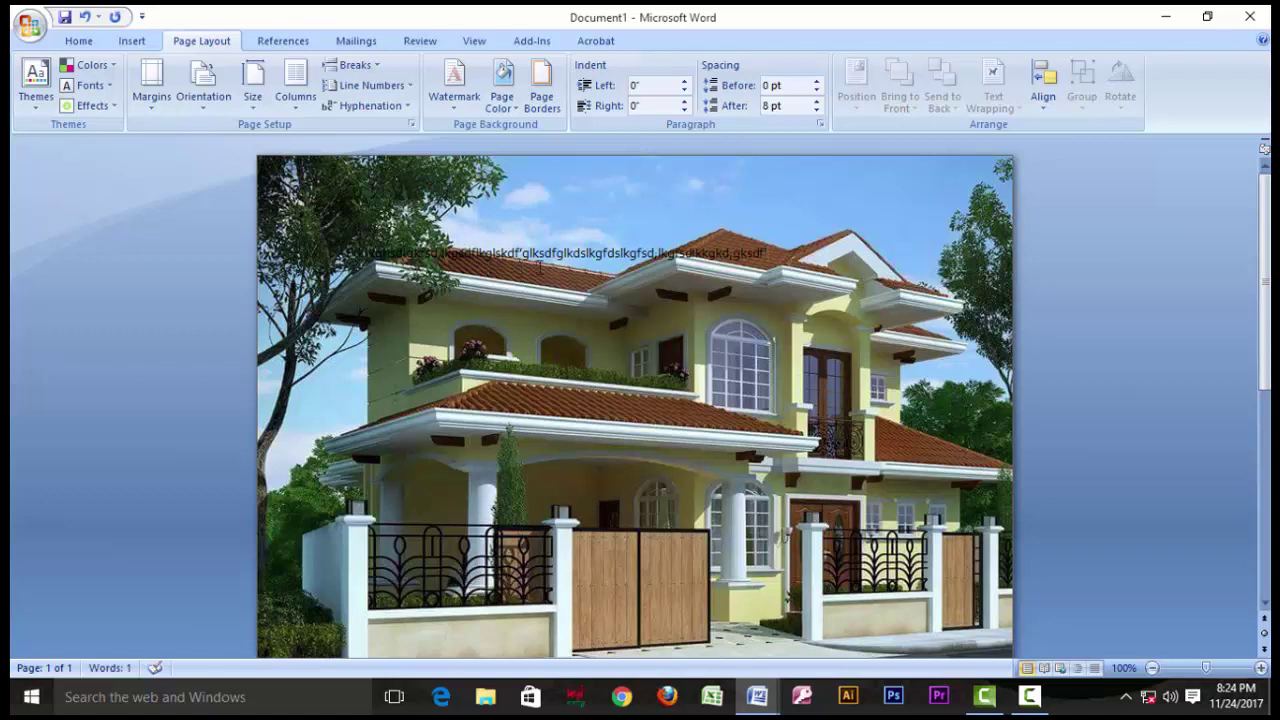
{"action": "left_click_drag", "start_coordinate": [768, 254], "coordinate": [364, 255]}
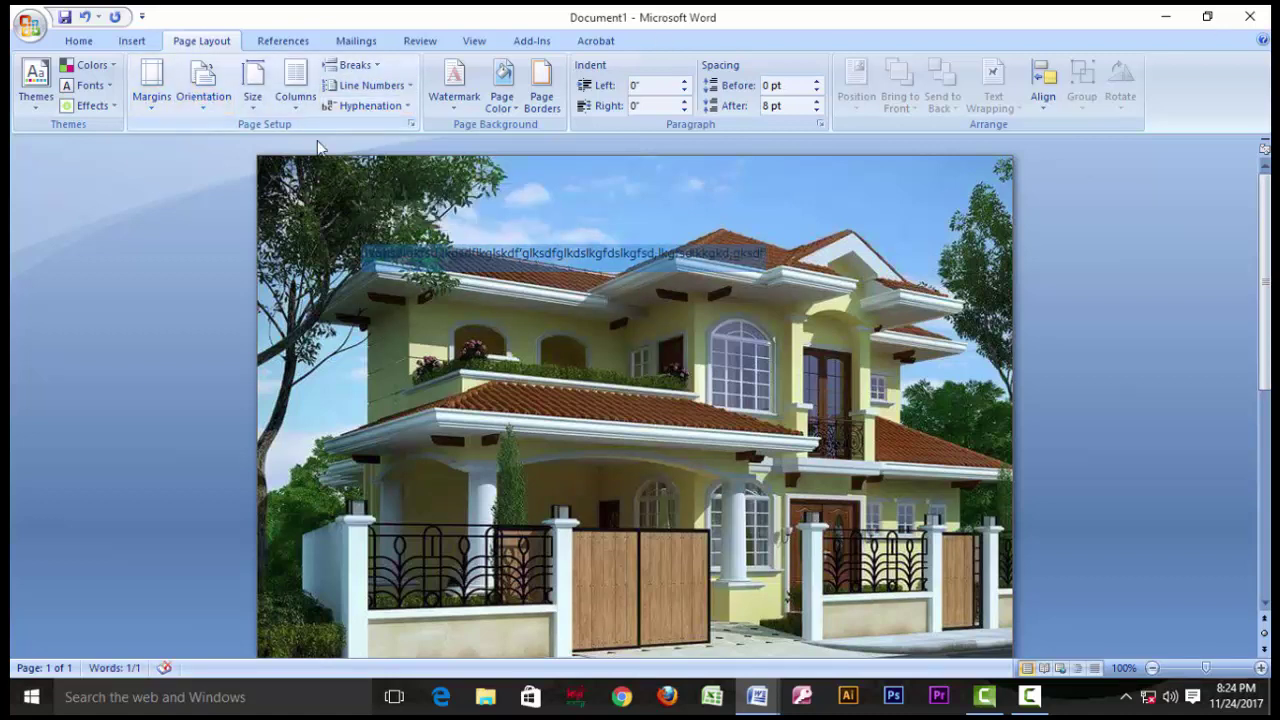
{"action": "left_click", "coordinate": [84, 44]}
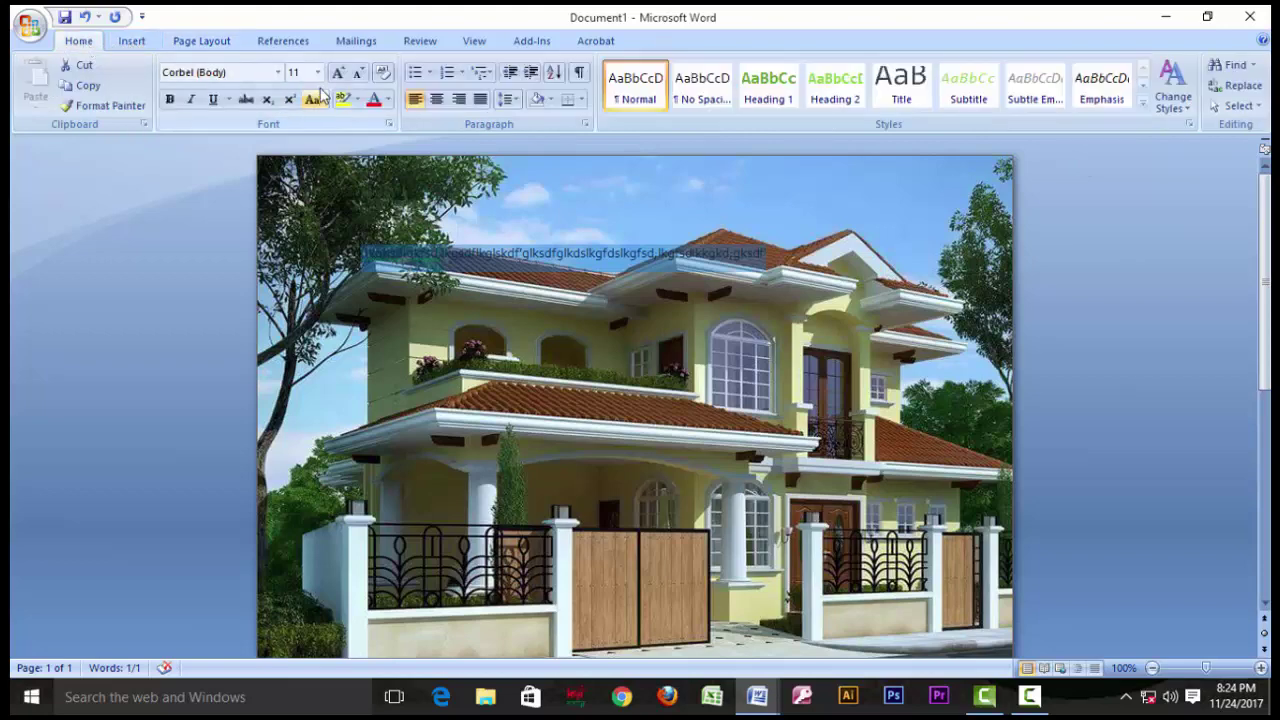
{"action": "left_click", "coordinate": [388, 99]}
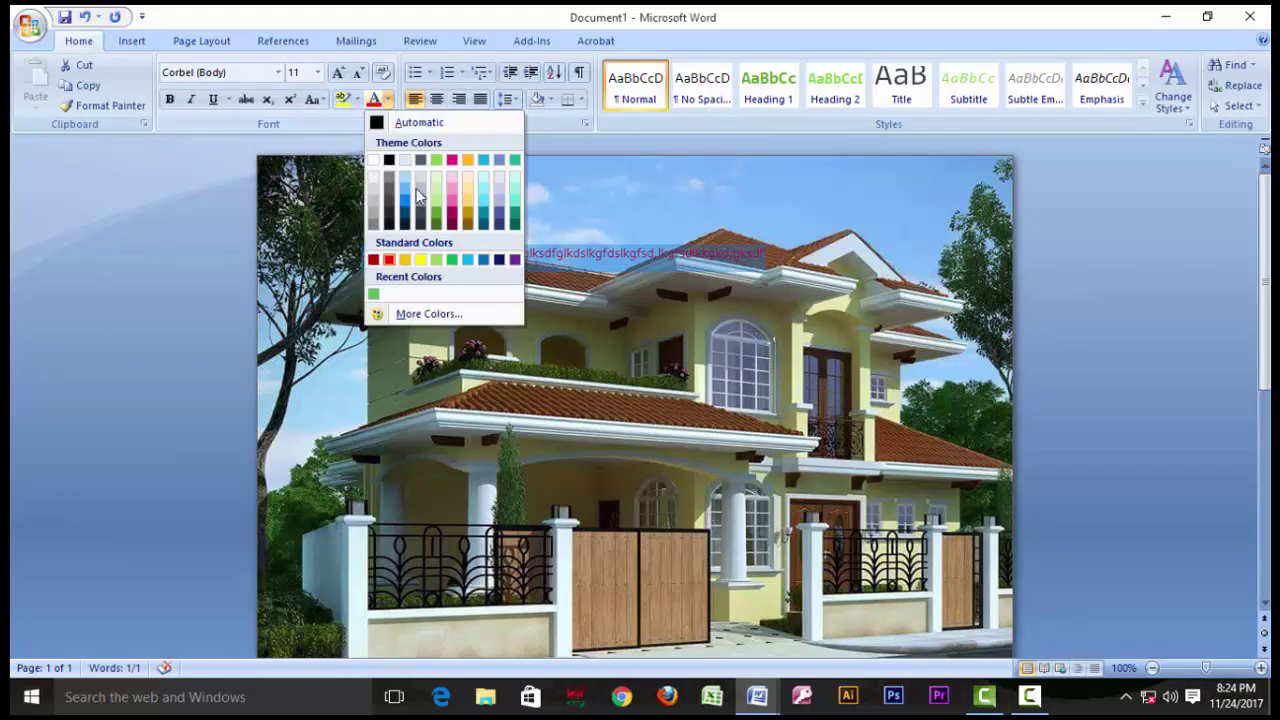
{"action": "left_click", "coordinate": [434, 260]}
{"action": "left_click", "coordinate": [388, 100]}
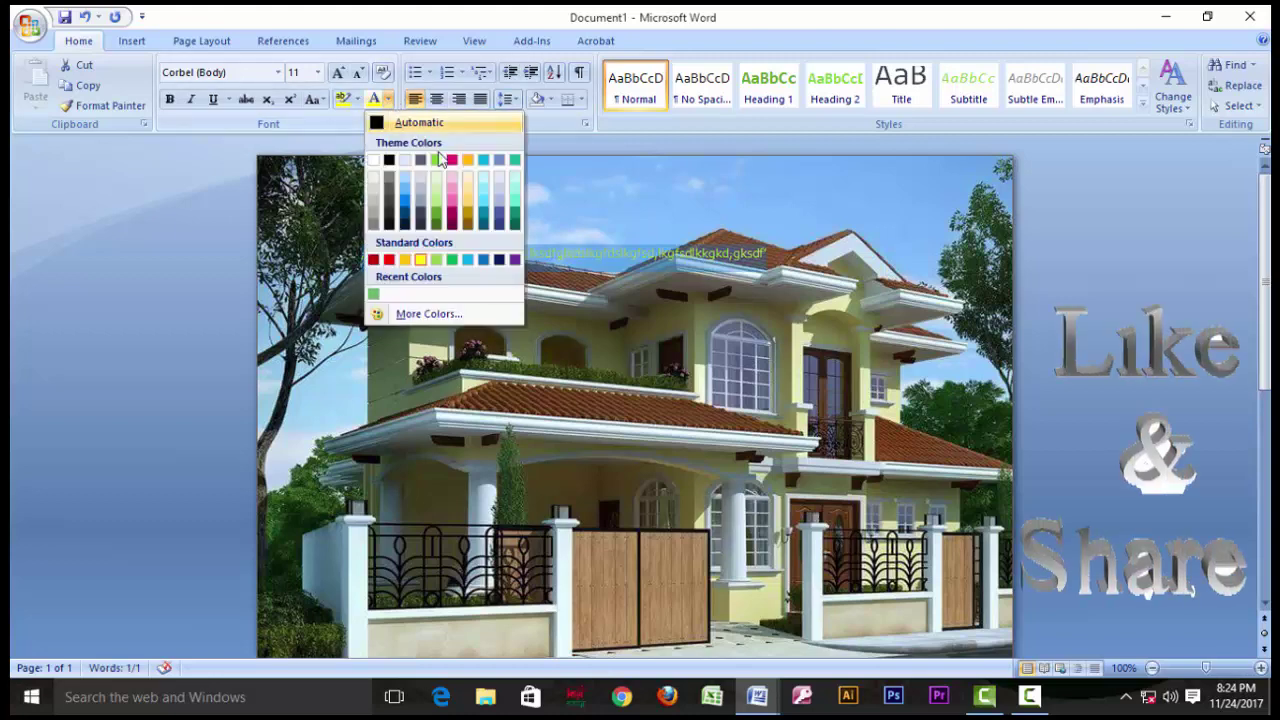
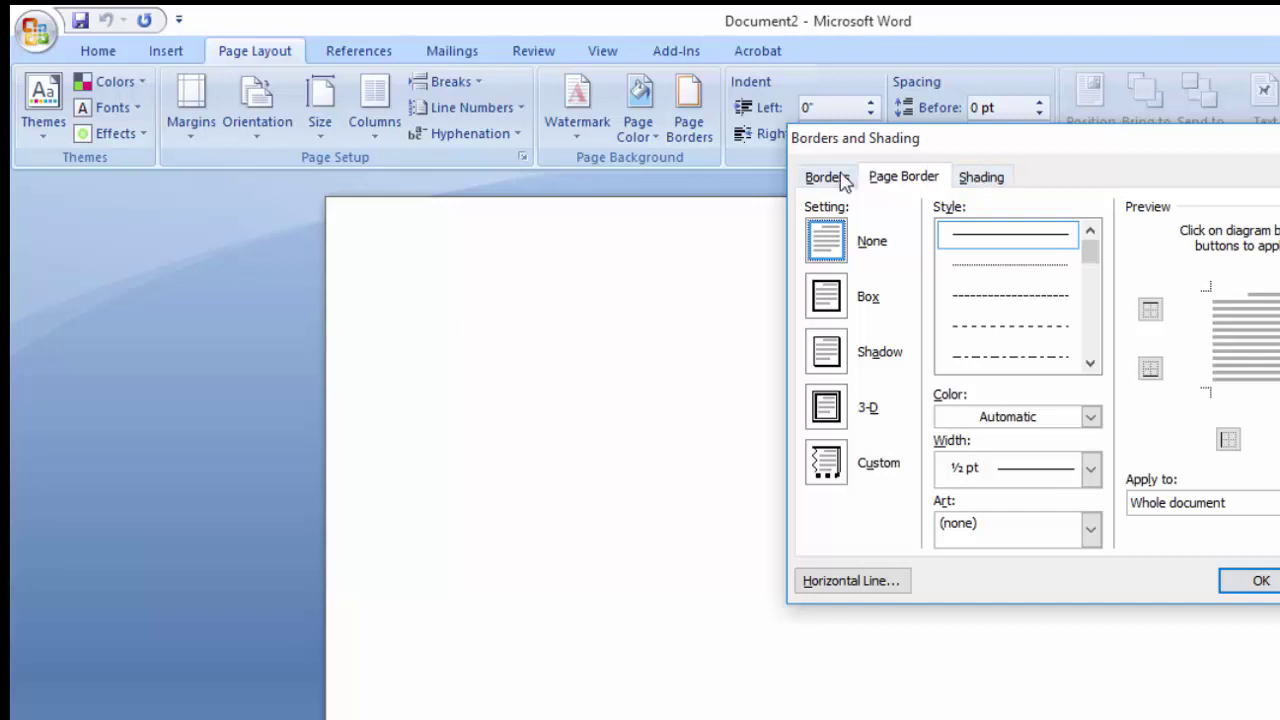
View the paragraph border settings, close the dialog, and enter and select two paragraphs of random sample text
{"action": "left_click", "coordinate": [836, 180]}
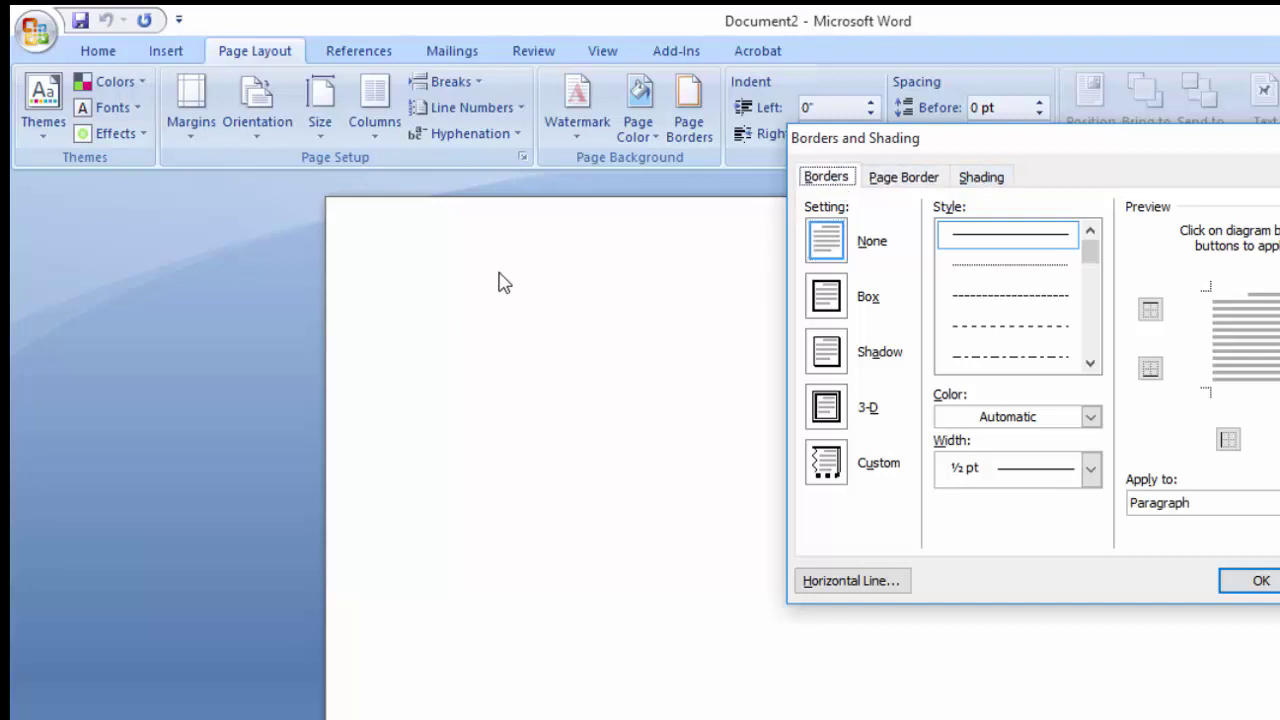
{"action": "left_click", "coordinate": [1258, 580]}
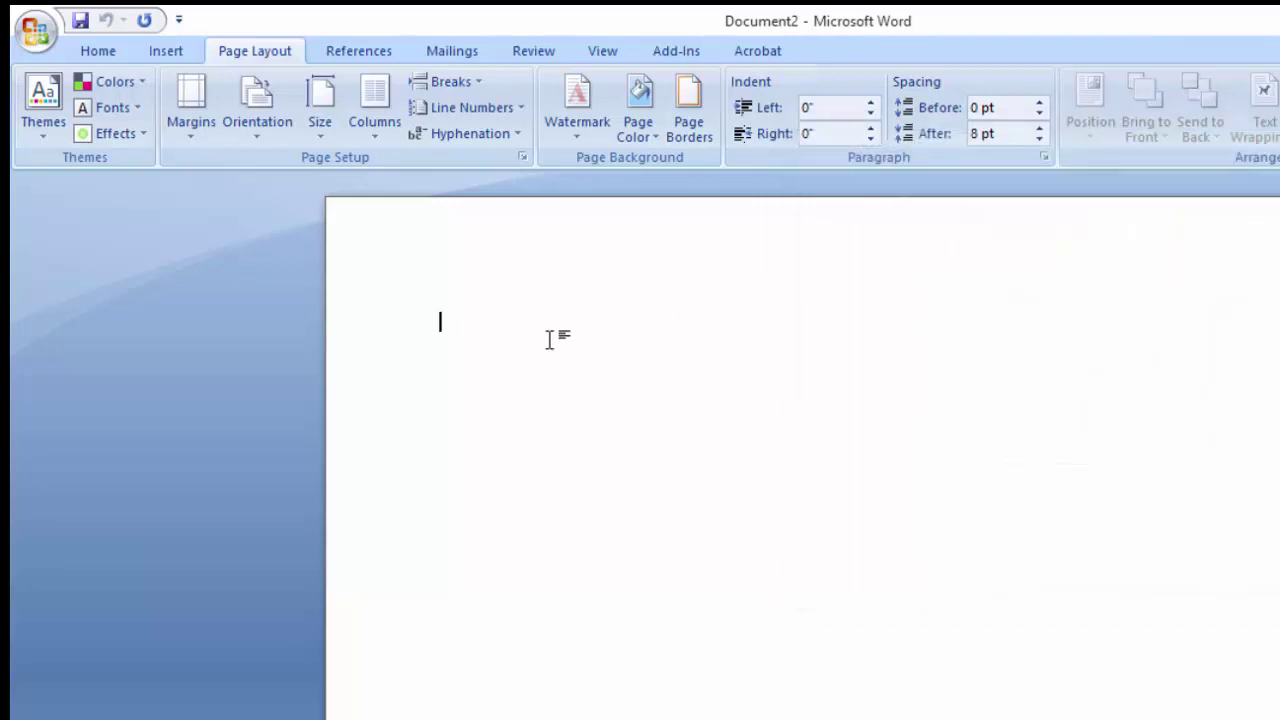
{"action": "type", "text": "sdfgkjlsdfkgs,dfjglskdfjg,lkjsdf,lgjsdf,lkgj,lsdfjgkl,sdfjg,ldsfkjg,sdf"}
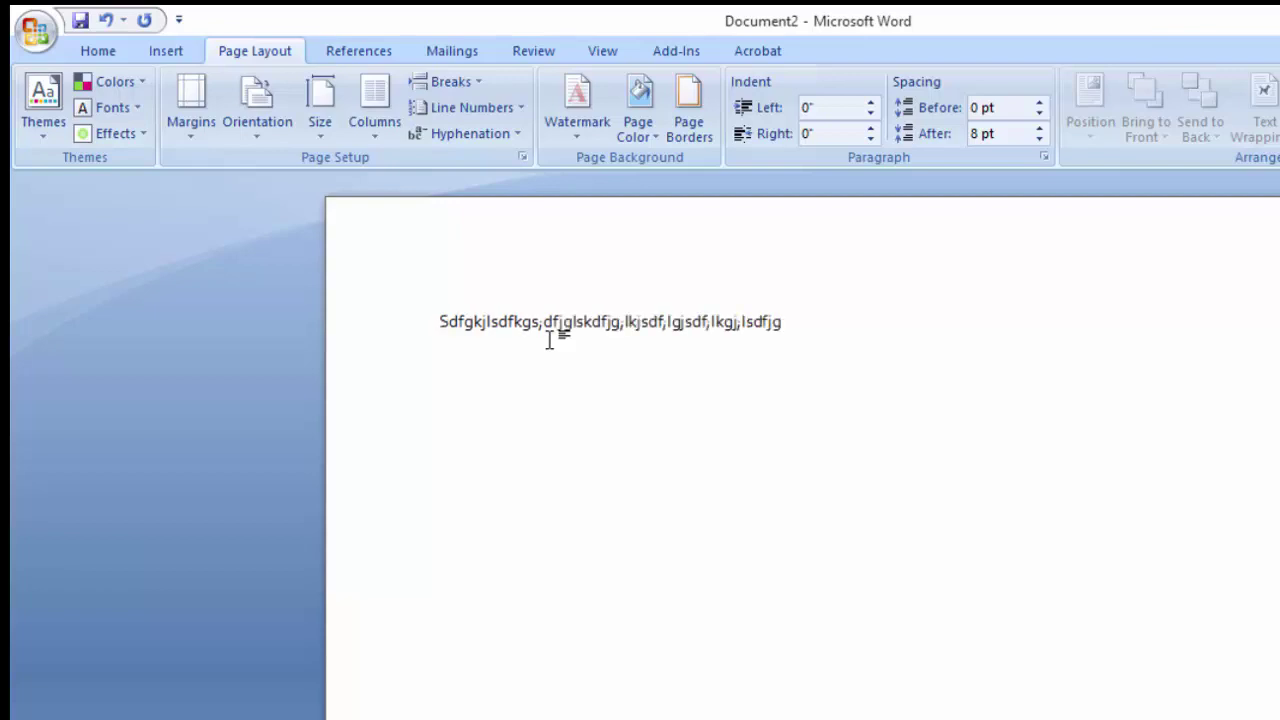
{"action": "type", "text": "sdfjg,lsdfjg,lsdfkjg,lsdfkjg,lsdfkjgl,sdfjg"}
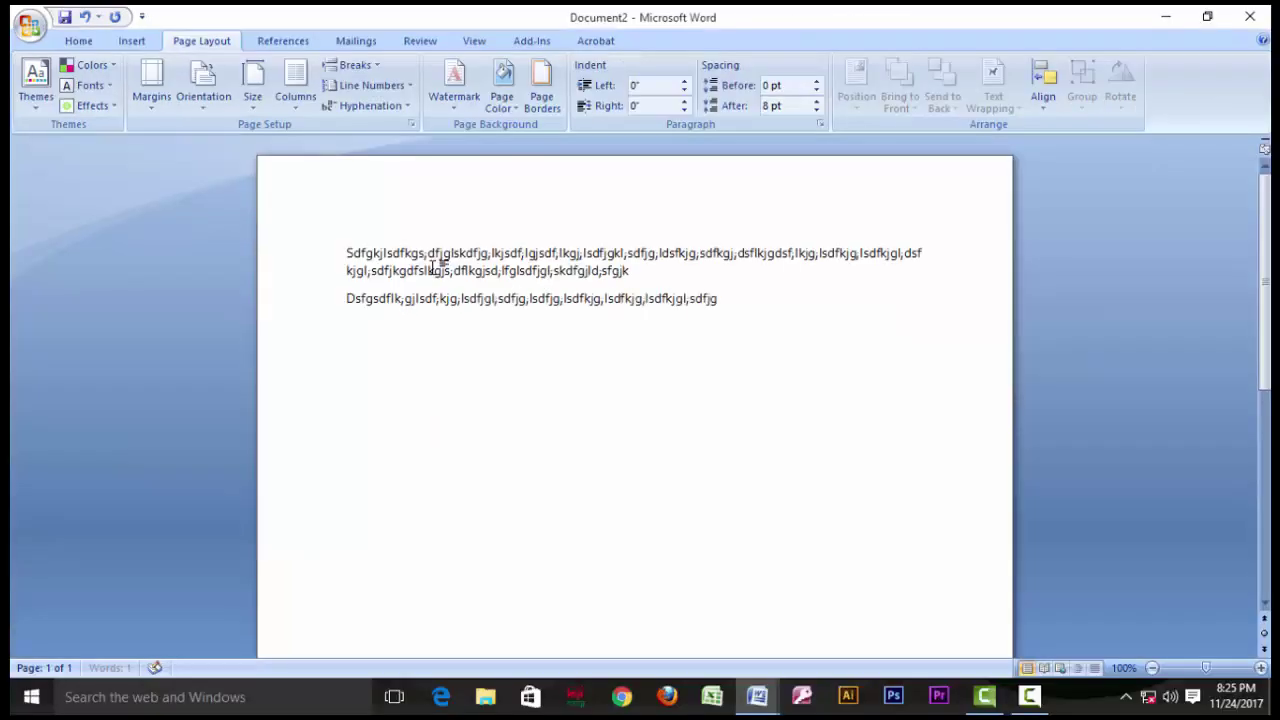
{"action": "type", "text": ",lskdfjg,lksdfj,lgksdf,lgkjsdf,lkgjsd,flkg"}
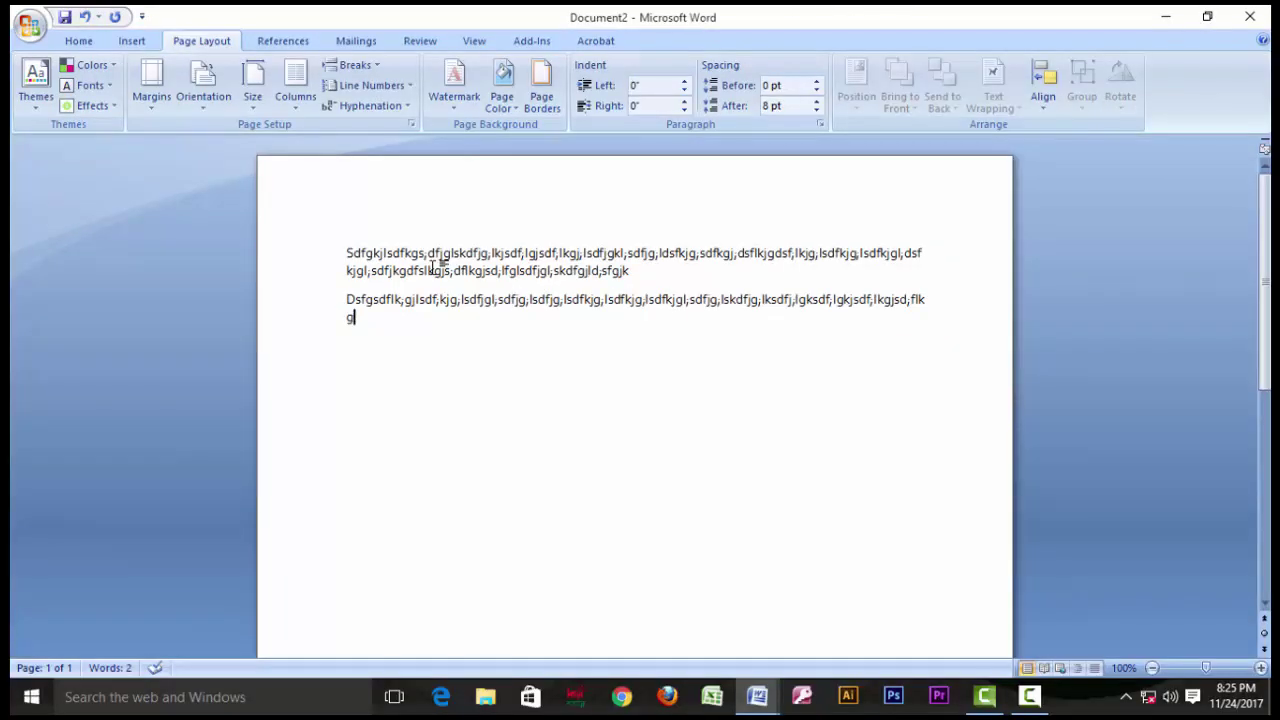
{"action": "key", "text": "BackSpace"}
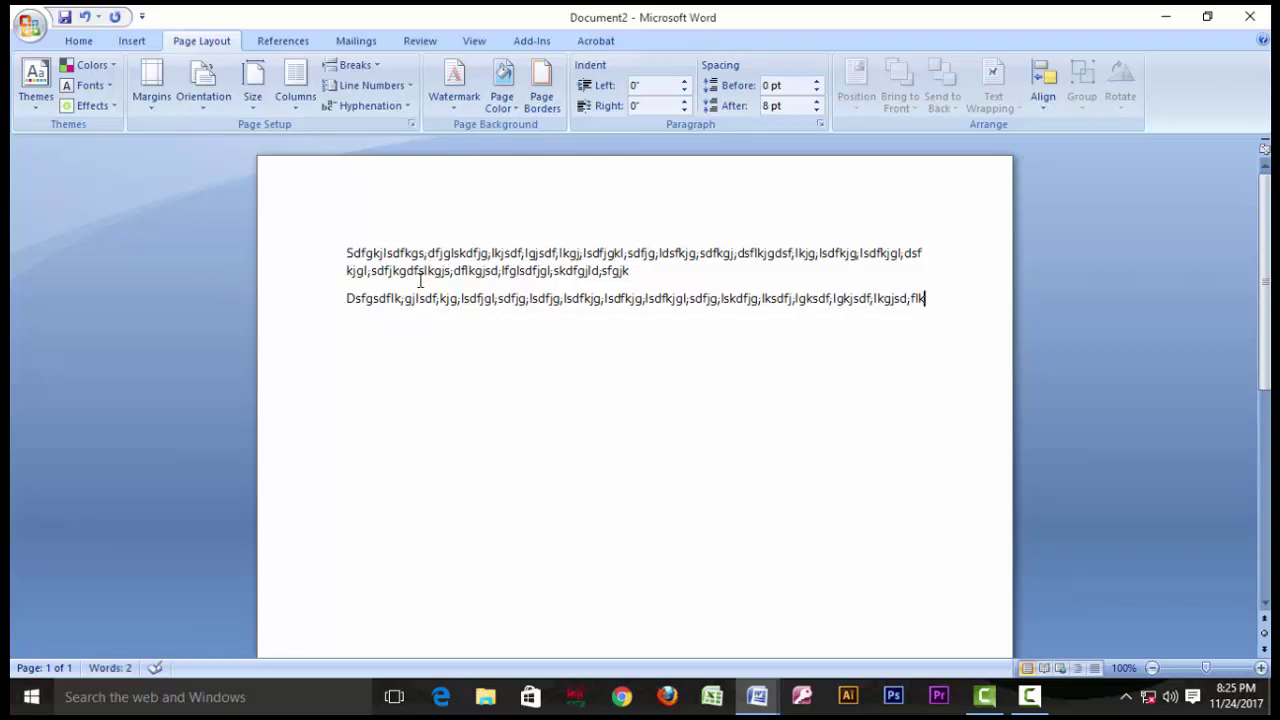
{"action": "left_click_drag", "start_coordinate": [935, 298], "coordinate": [349, 256]}
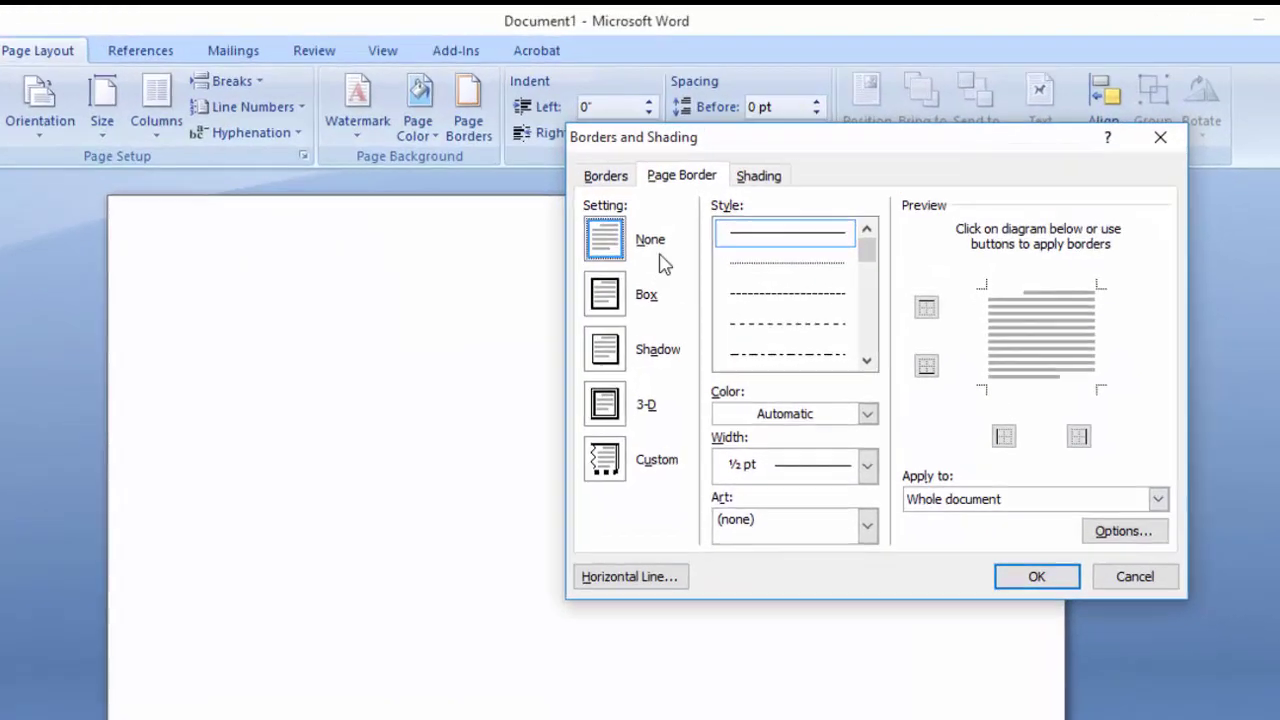
Apply a Shadow paragraph border in dark pink with a width of 2 ¼ pt
{"action": "left_click", "coordinate": [639, 149]}
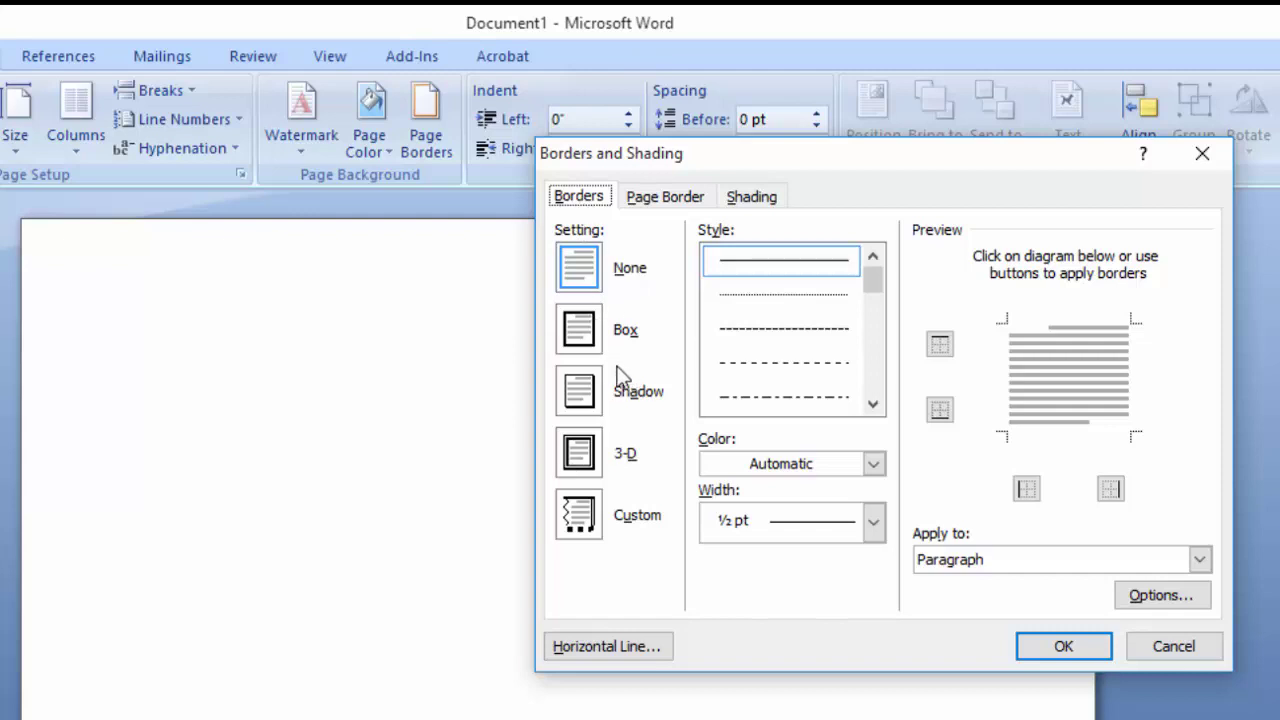
{"action": "left_click", "coordinate": [584, 340]}
{"action": "left_click", "coordinate": [592, 392]}
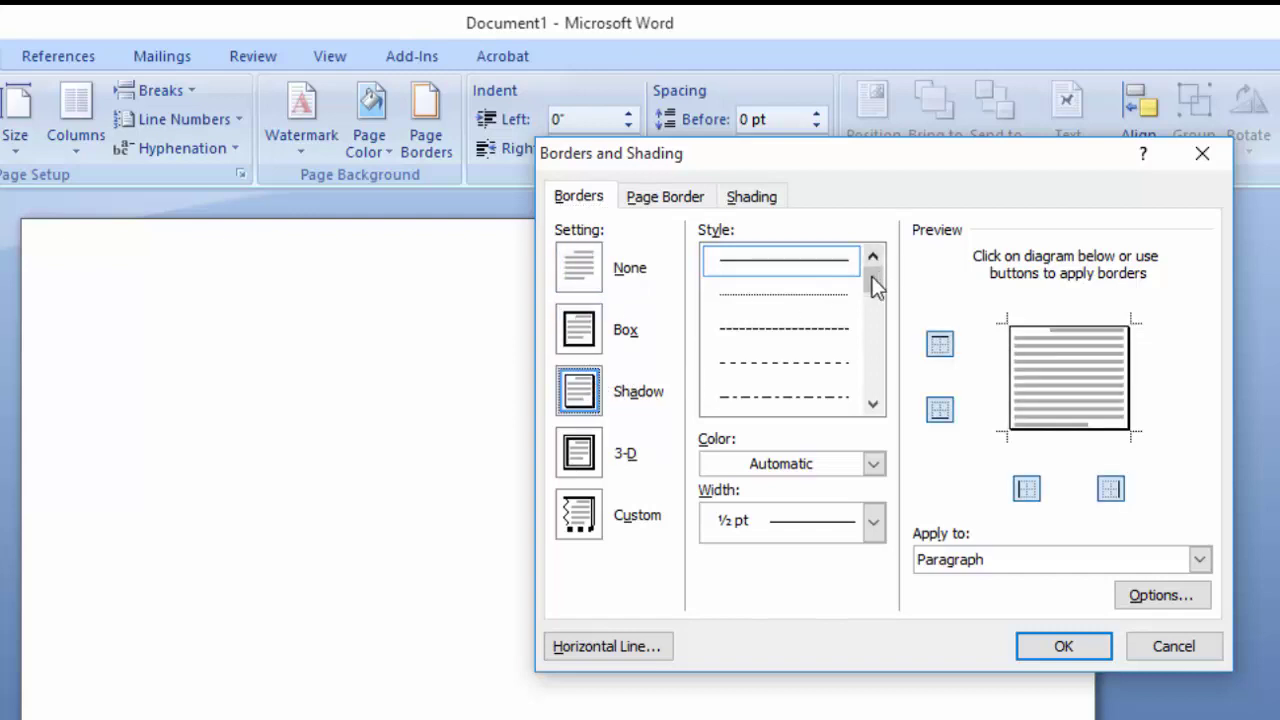
{"action": "left_click_drag", "start_coordinate": [877, 286], "coordinate": [871, 350]}
{"action": "left_click", "coordinate": [873, 463]}
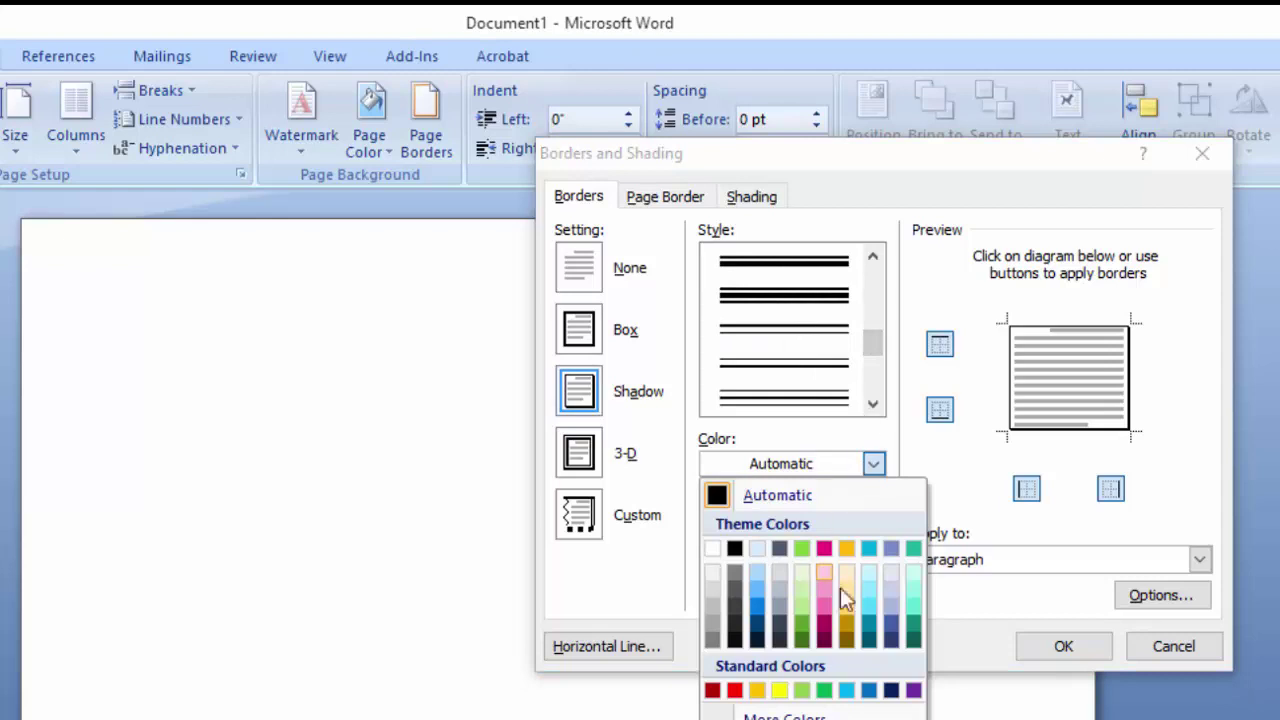
{"action": "left_click", "coordinate": [824, 629]}
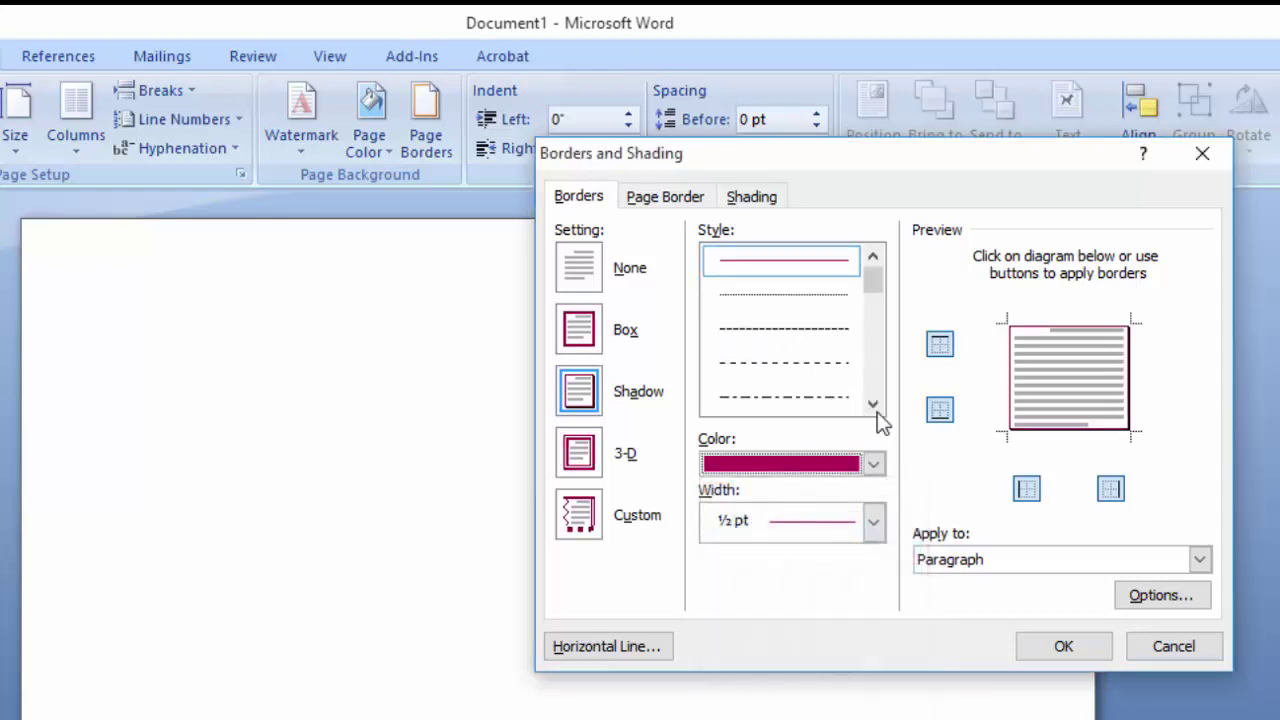
{"action": "left_click", "coordinate": [873, 521]}
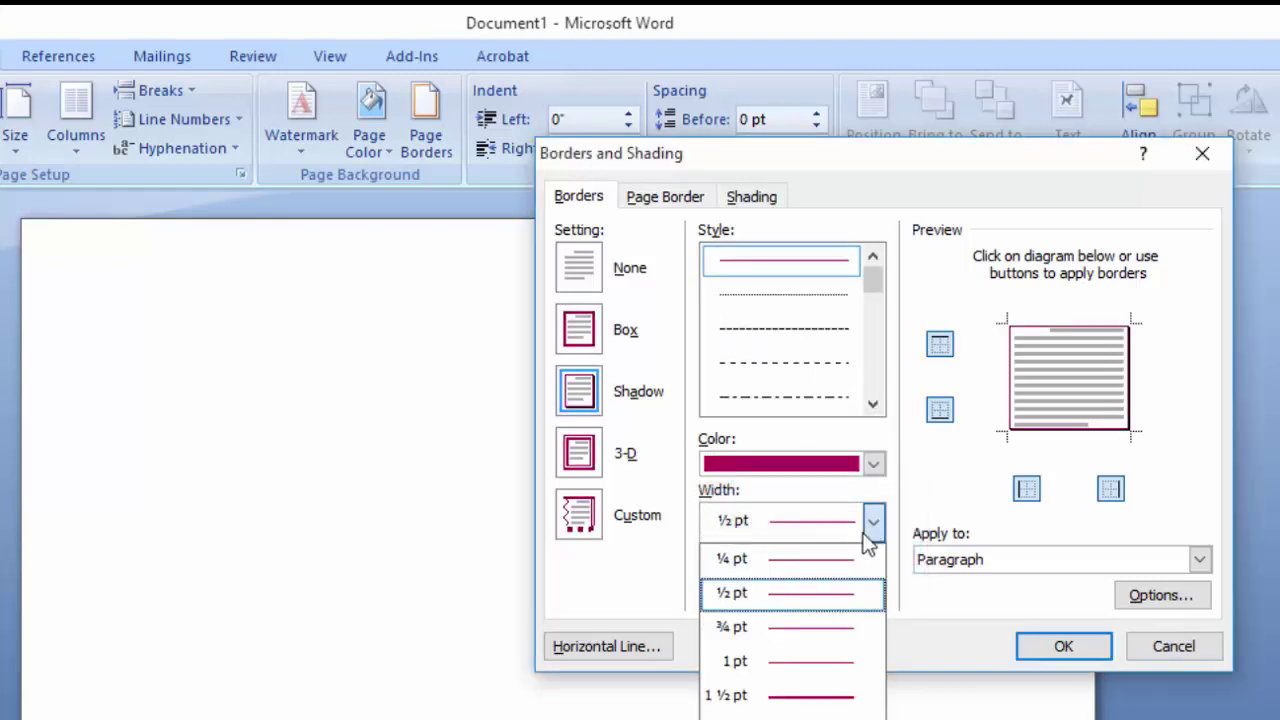
{"action": "left_click", "coordinate": [812, 719]}
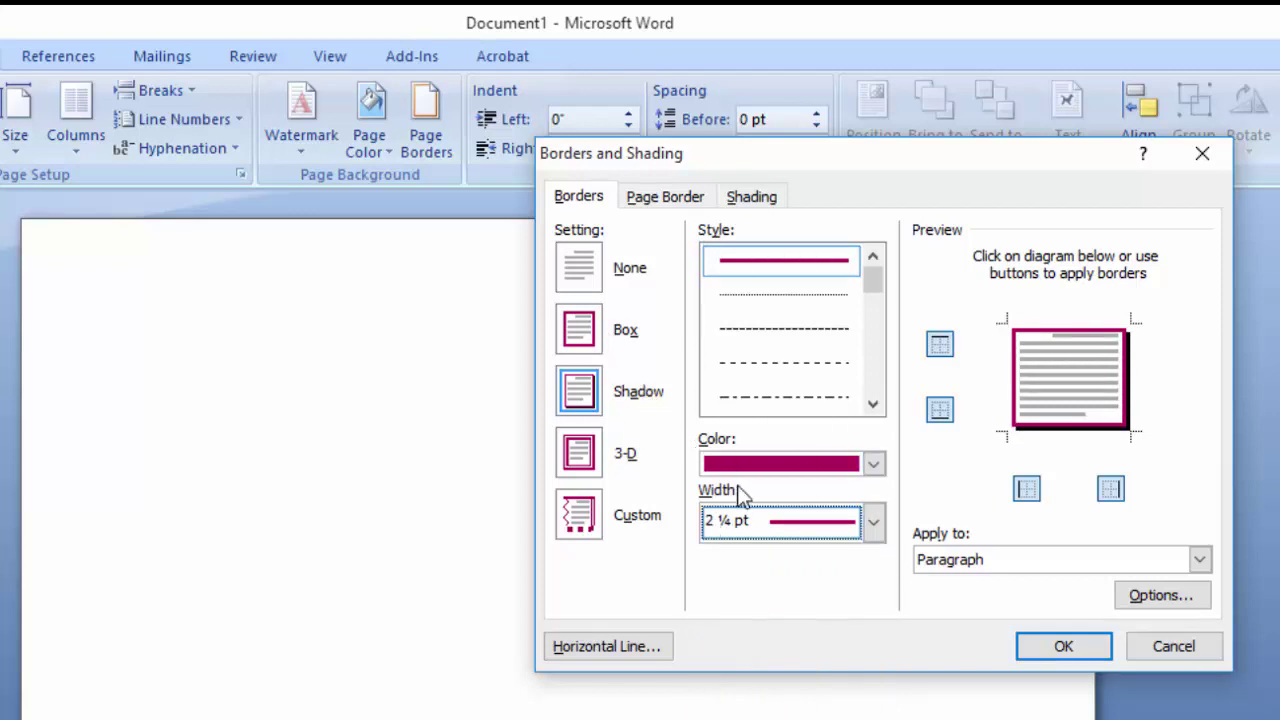
{"action": "left_click", "coordinate": [1060, 648]}
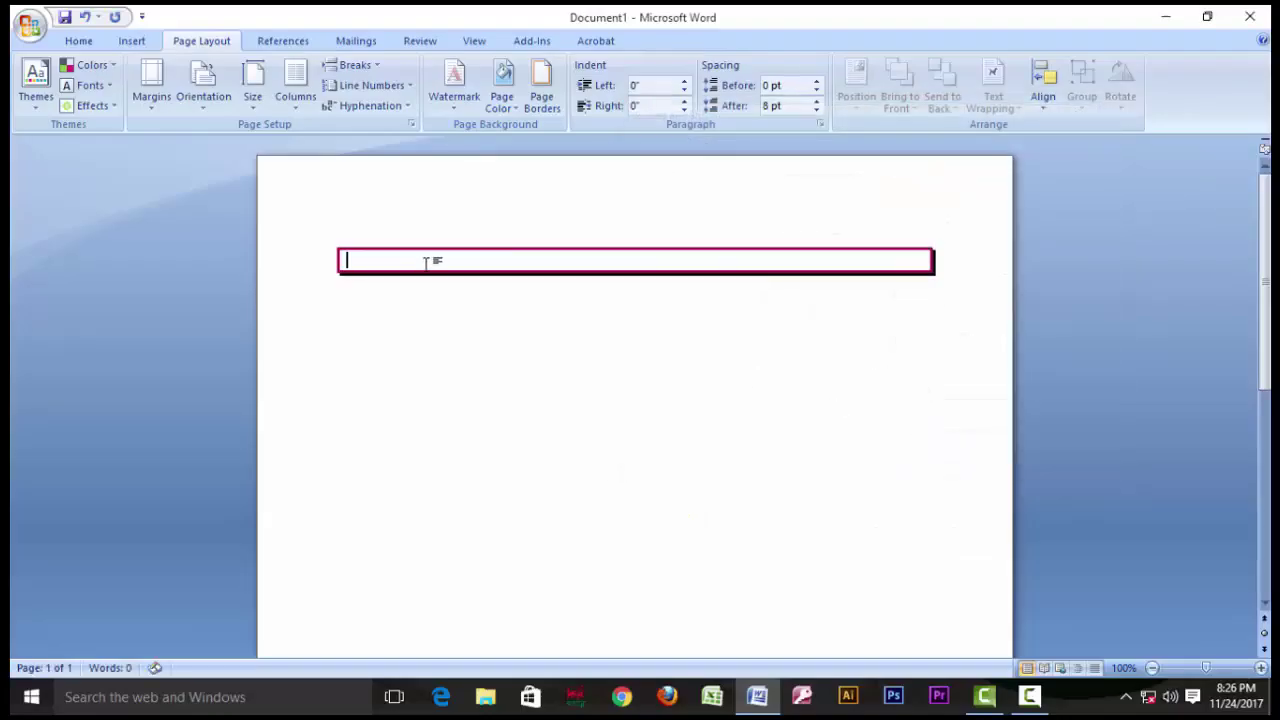
Enter three paragraphs of random sample text inside the paragraph border
{"action": "type", "text": "Sdk;lfgsd;lg;klasdjf;lksdajlf;asjd;lfjsad;lfkjsda;lkfj"}
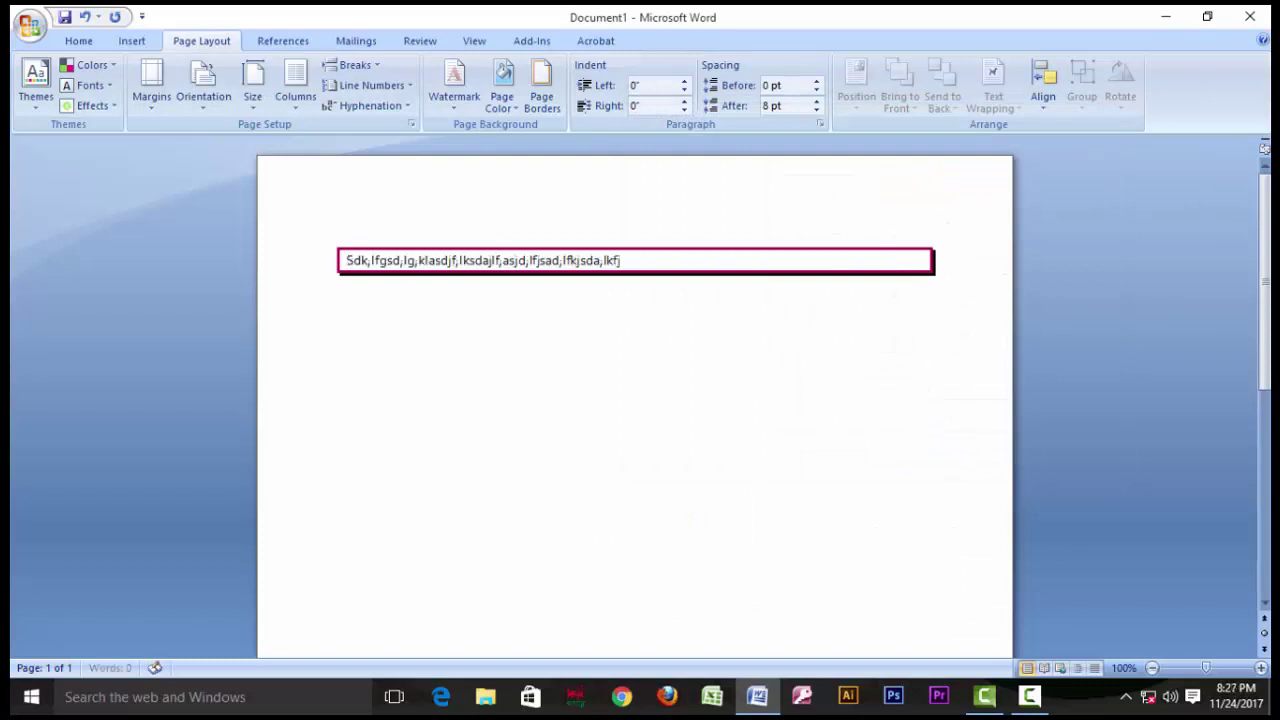
{"action": "type", "text": "sda;kljfl;sadjf;aklsdjfl;sdafkjsdalfj"}
{"action": "key", "text": "Return"}
{"action": "type", "text": "Dsafklasd;jfsad;lkfj"}
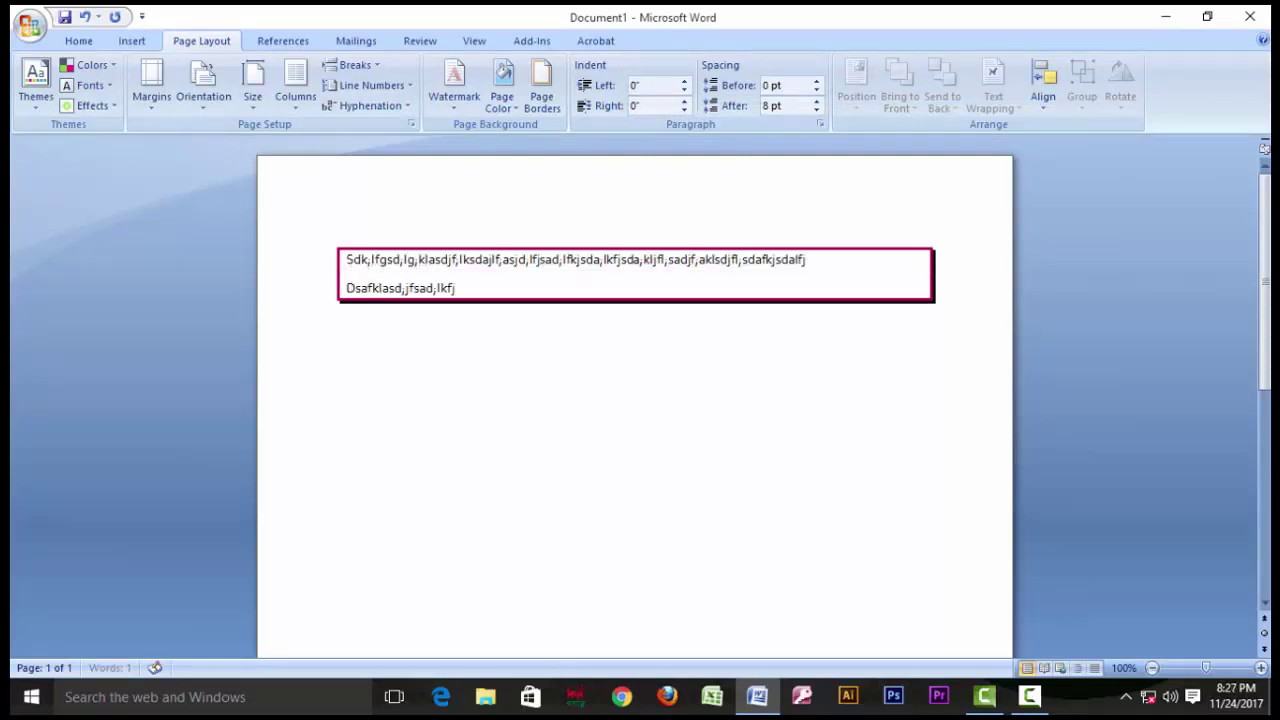
{"action": "type", "text": "sad;lkfj;lasdkjflasd;kjf;lasdkjf;lasdkjflsa;dkjflsad;kjflasdkjfsad;lkf"}
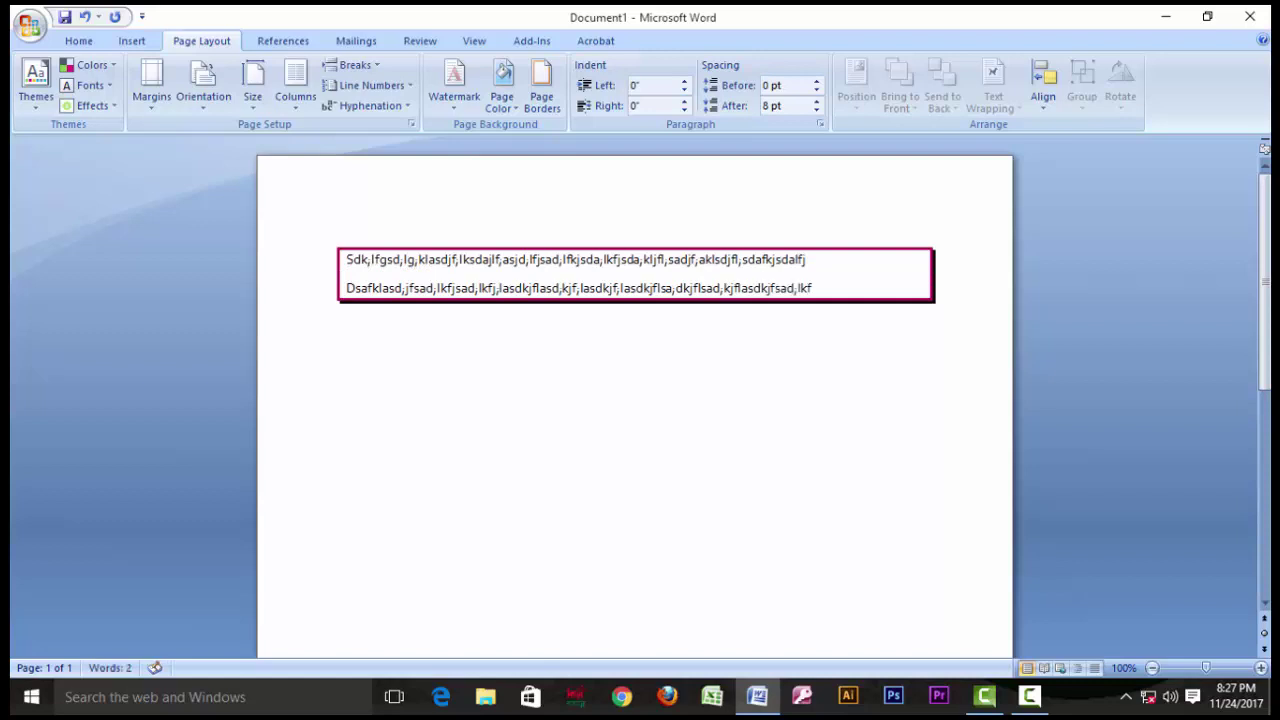
{"action": "key", "text": "Return"}
{"action": "type", "text": "Sadflk;asdjfla;sdkjfl;sadkjf;lsadkjf;lsdakjf;lasdkjf;lsadkjf;l"}
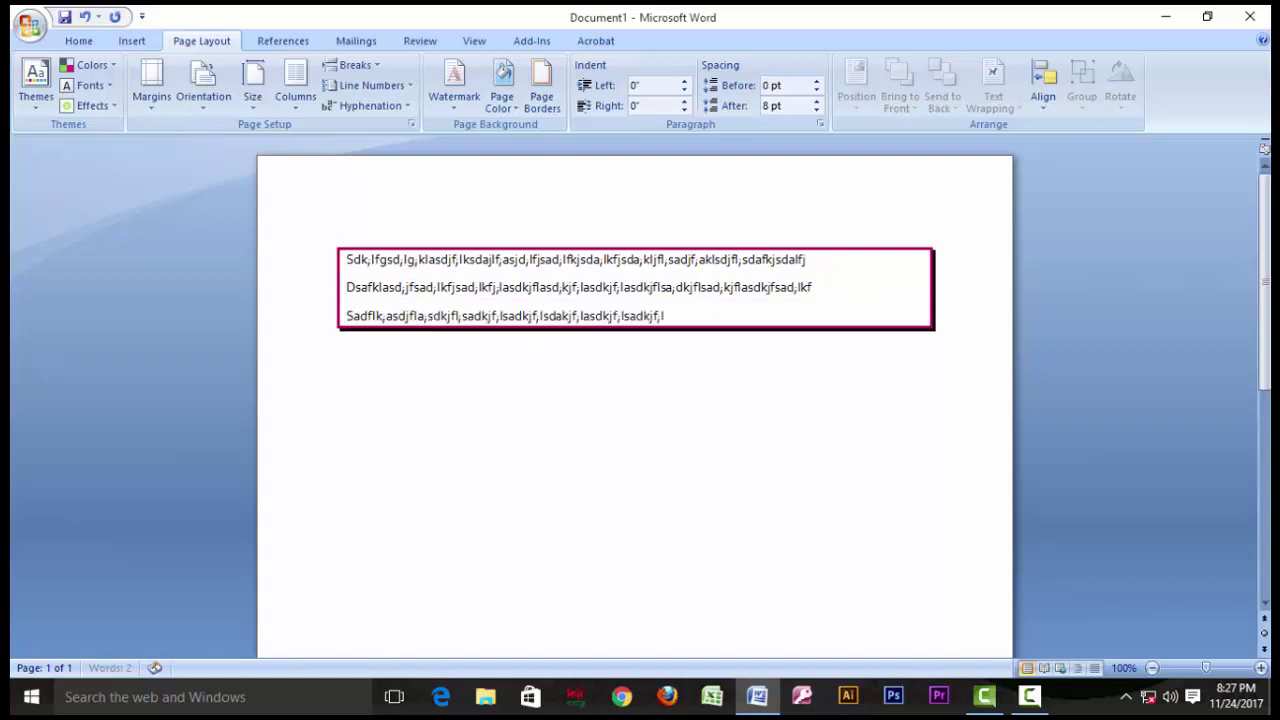
{"action": "type", "text": "asdkjf;sdakf"}
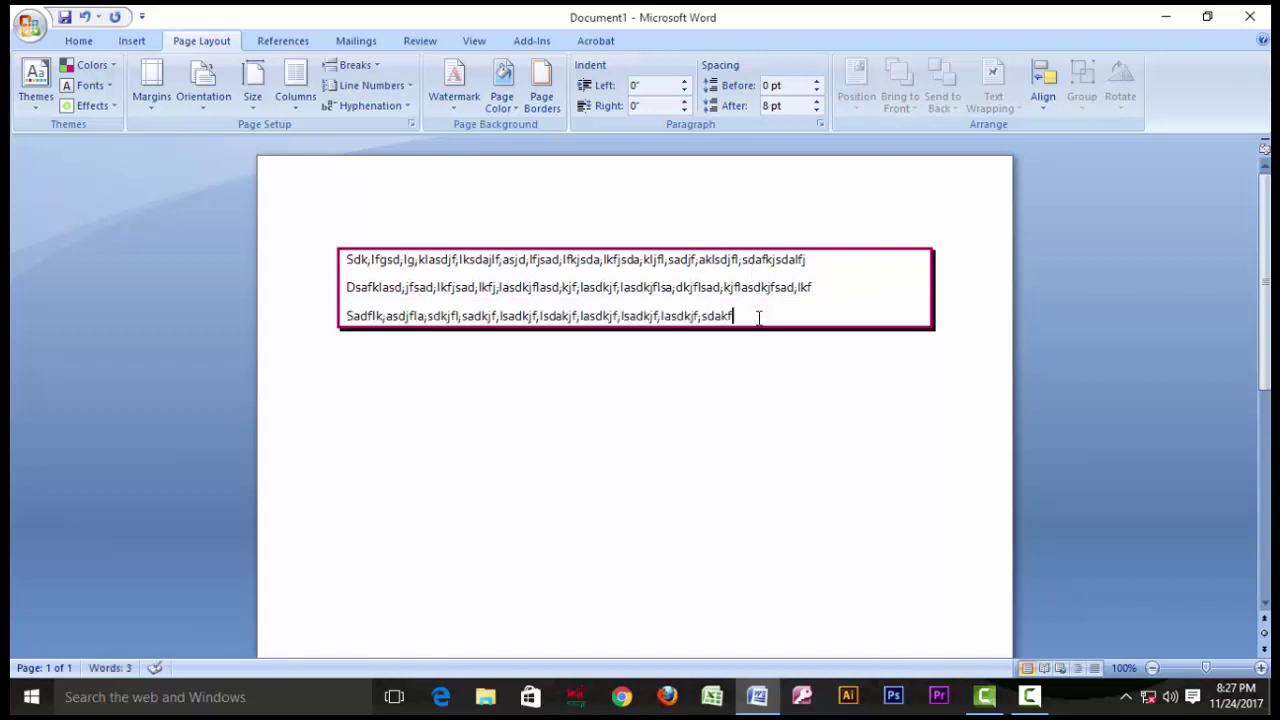
Change the border of the three sample paragraphs to a green double-line Box
{"action": "left_click_drag", "start_coordinate": [759, 317], "coordinate": [325, 241]}
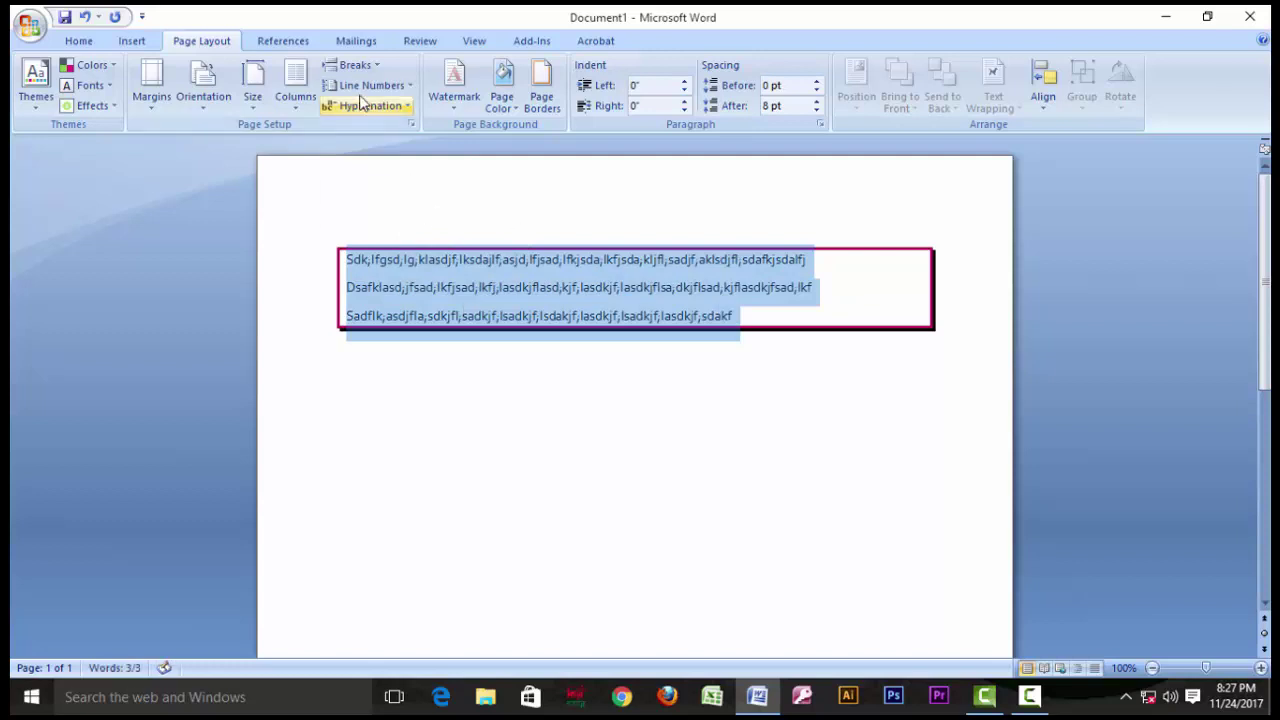
{"action": "left_click", "coordinate": [546, 110]}
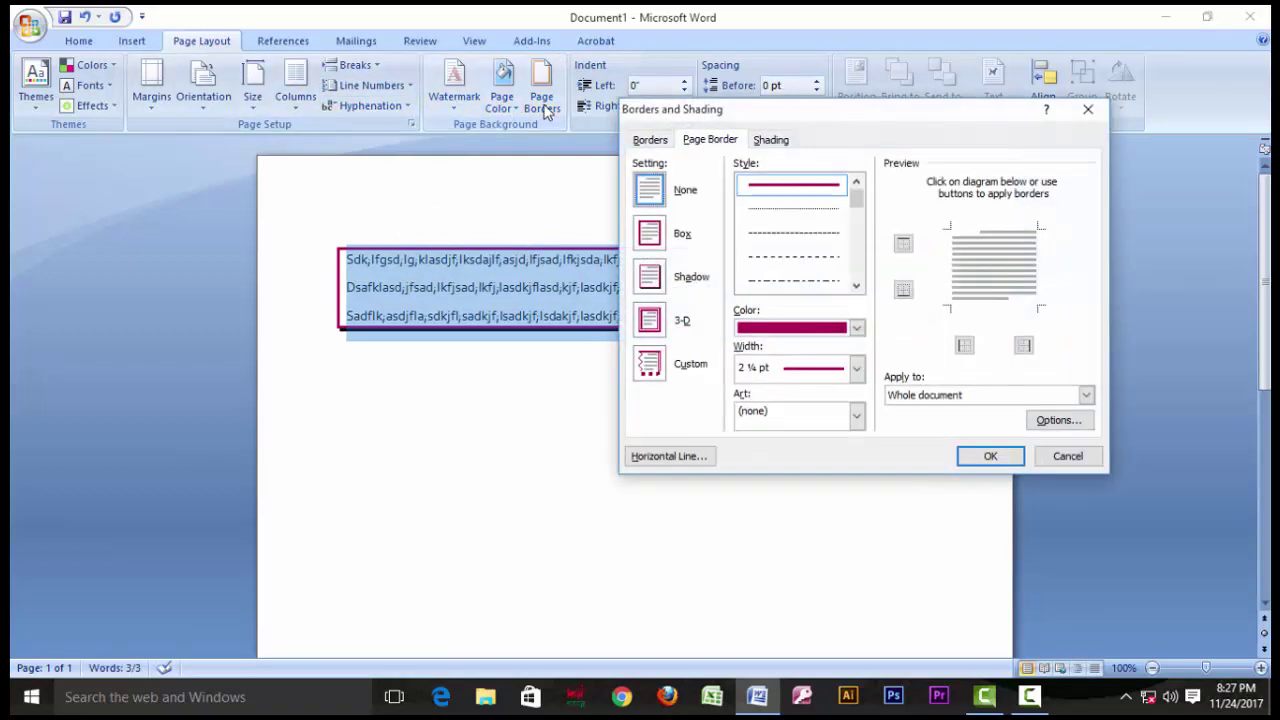
{"action": "left_click", "coordinate": [649, 139]}
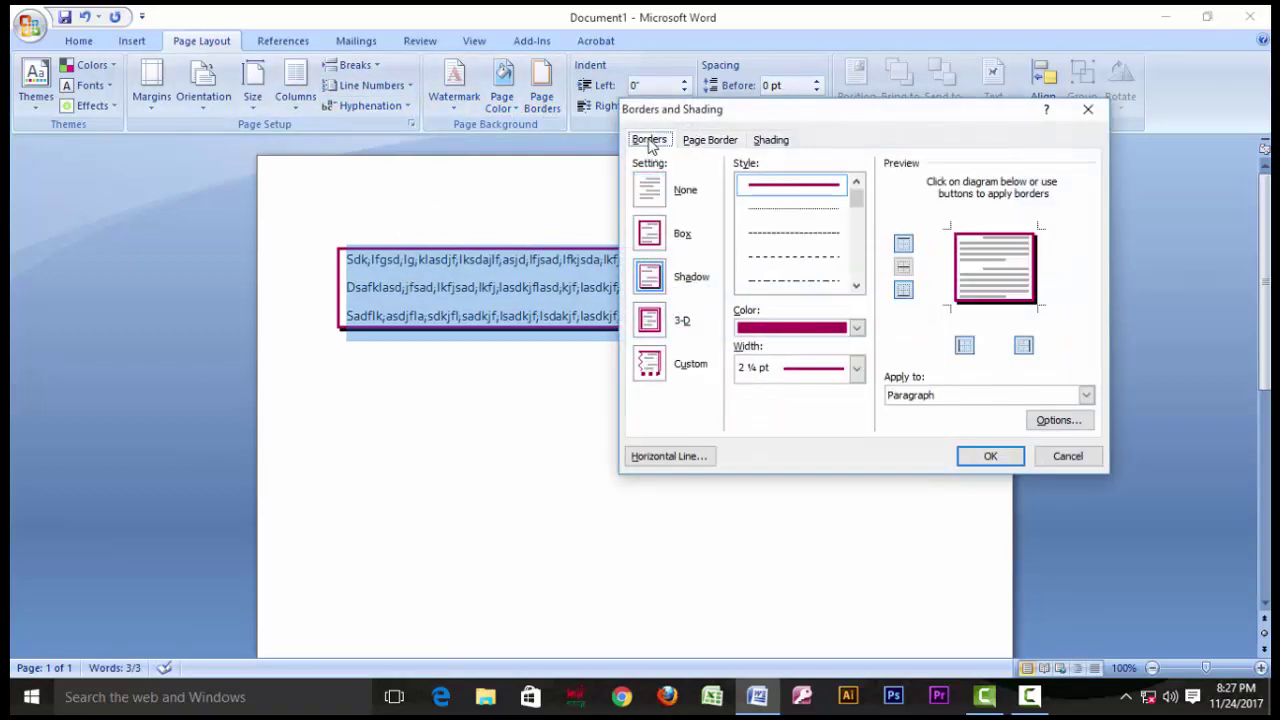
{"action": "left_click", "coordinate": [650, 245]}
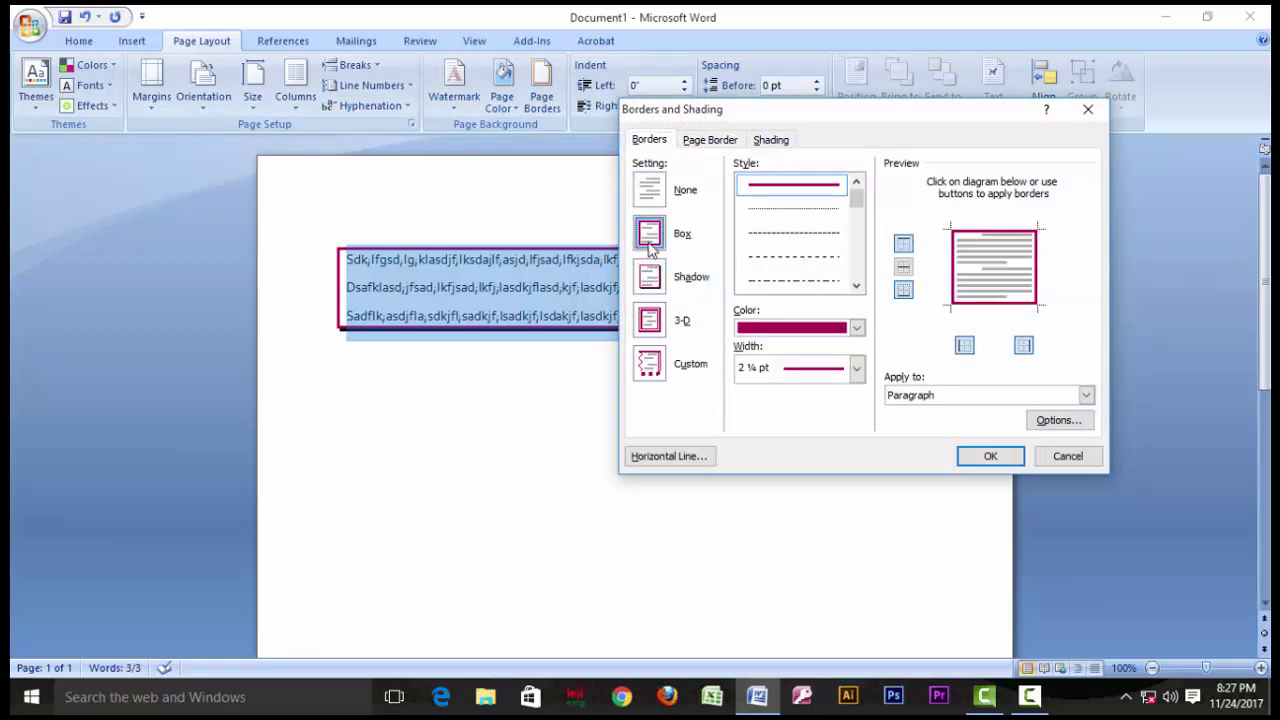
{"action": "left_click", "coordinate": [856, 286]}
{"action": "left_click", "coordinate": [856, 286]}
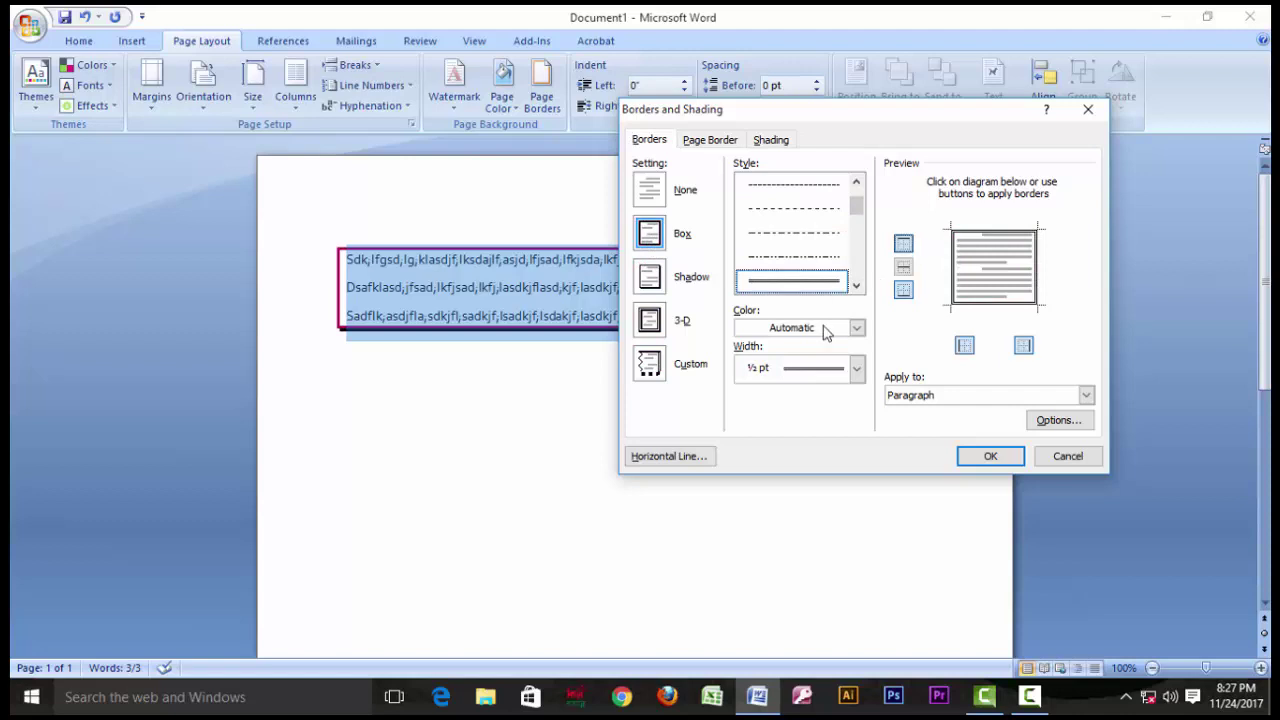
{"action": "left_click", "coordinate": [856, 328]}
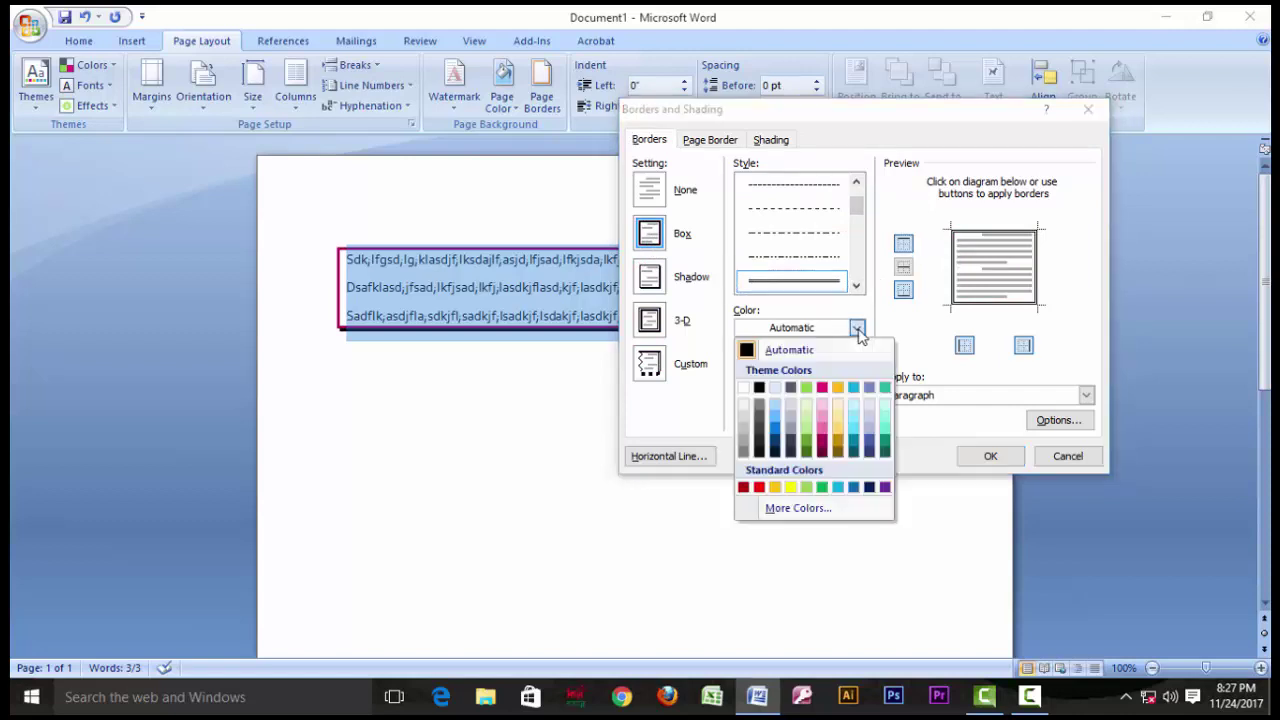
{"action": "left_click", "coordinate": [808, 448]}
{"action": "left_click", "coordinate": [989, 457]}
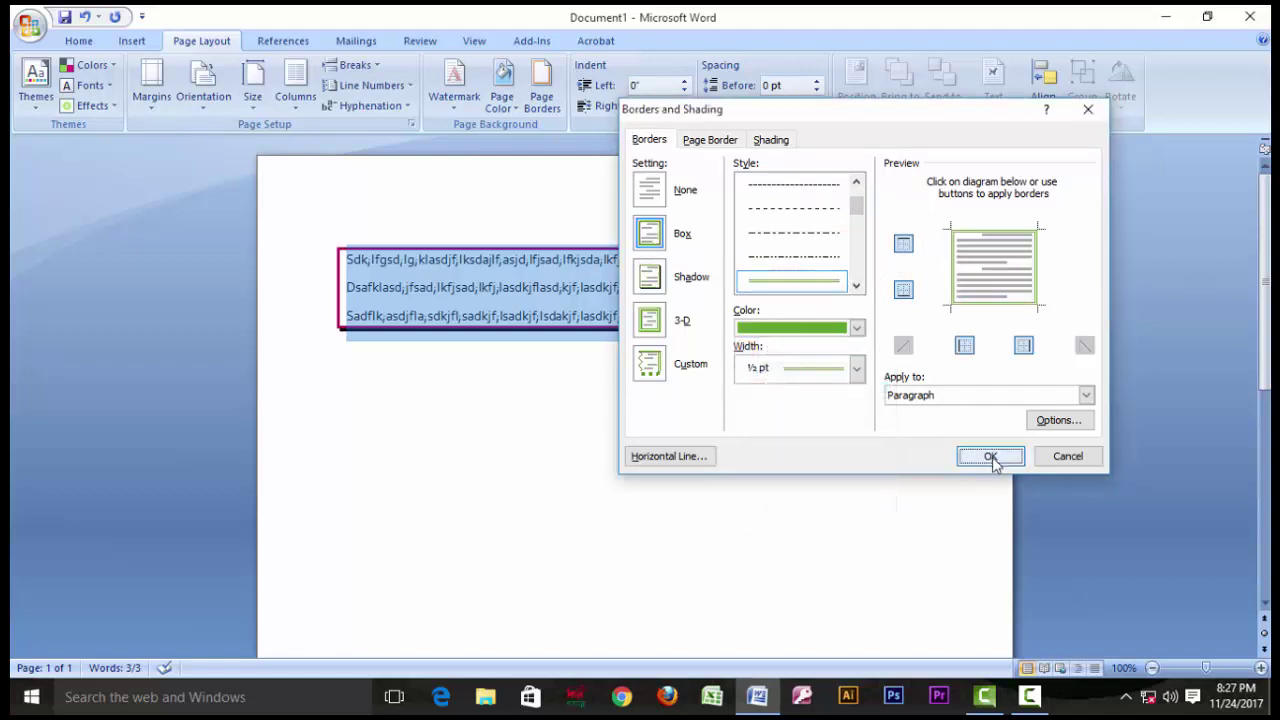
{"action": "left_click", "coordinate": [655, 311]}
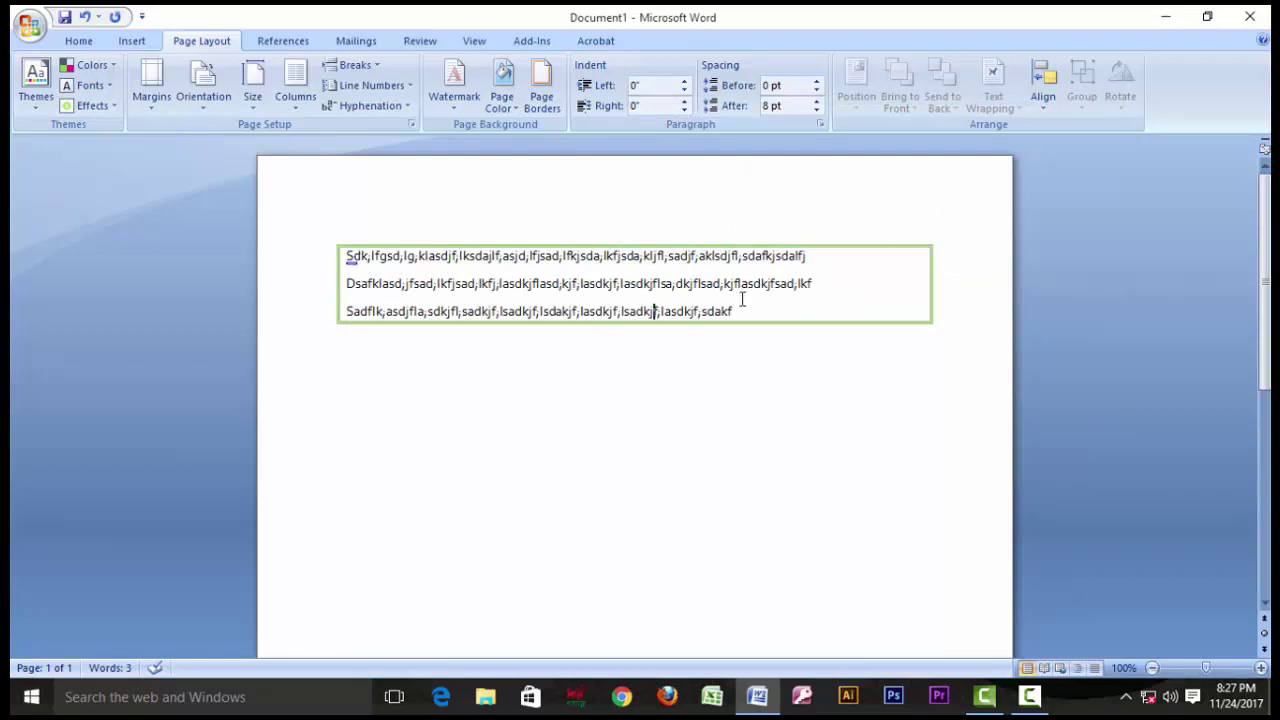
Select the sample paragraphs, compare page border settings and choose Box for the whole document
{"action": "left_click_drag", "start_coordinate": [742, 299], "coordinate": [323, 266]}
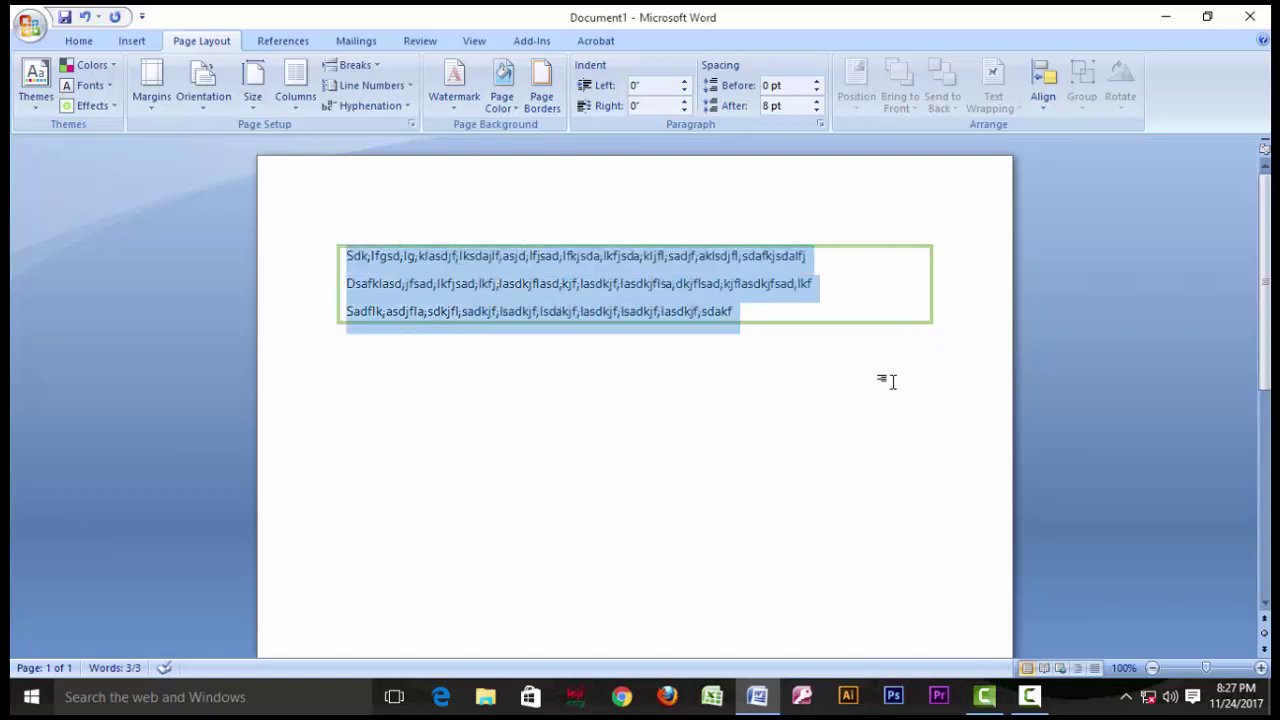
{"action": "left_click", "coordinate": [543, 97]}
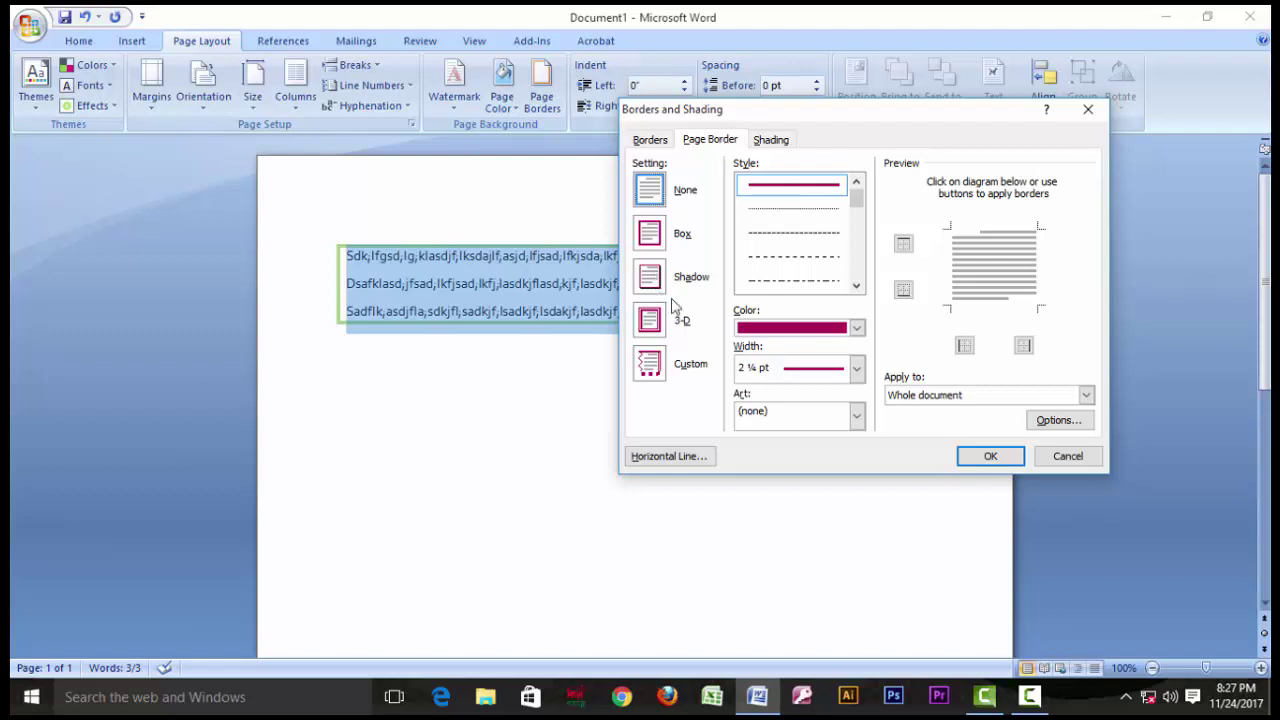
{"action": "left_click", "coordinate": [655, 235]}
{"action": "left_click", "coordinate": [650, 275]}
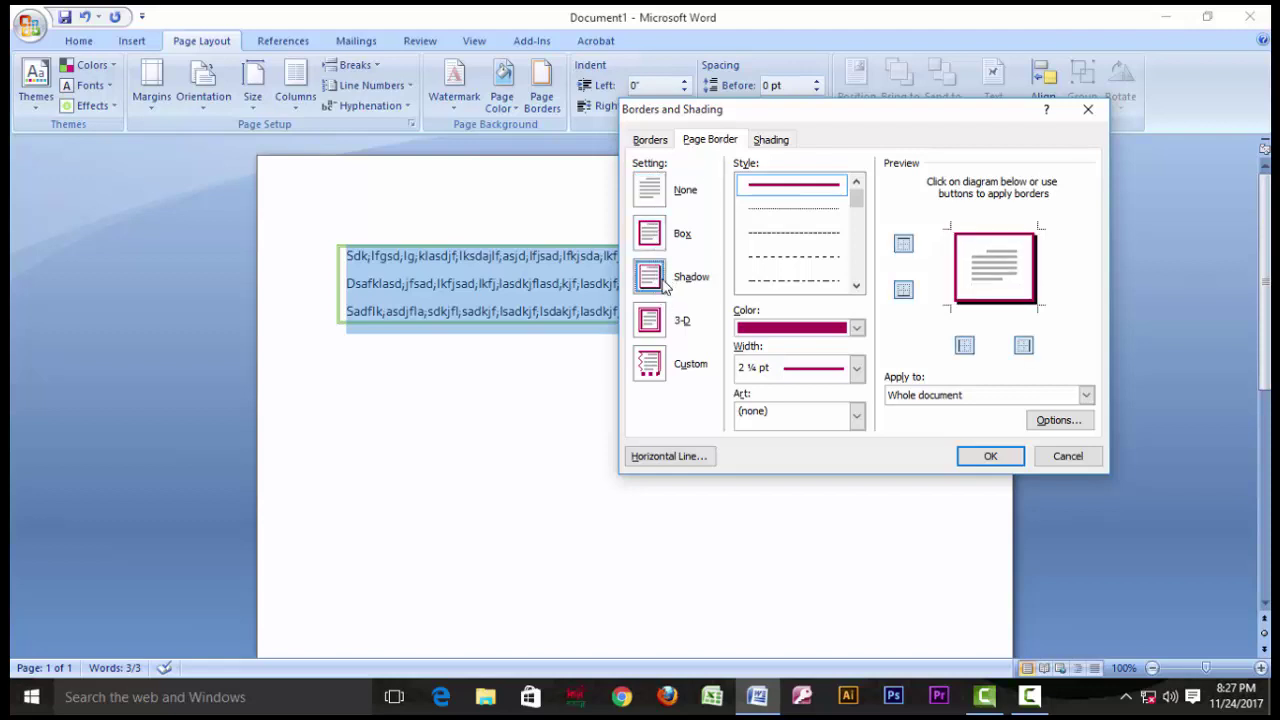
{"action": "left_click", "coordinate": [650, 236]}
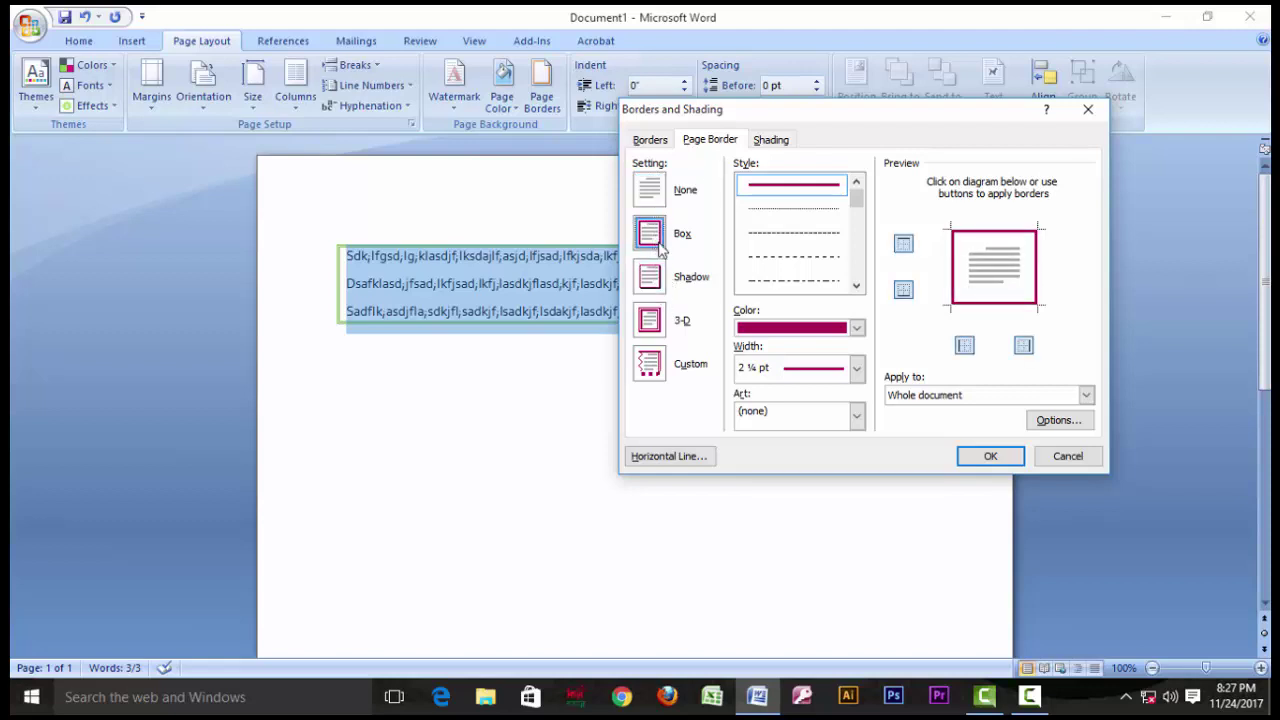
Set the page border to a triple-line style in dark teal and view the width options, keeping ½ pt
{"action": "left_click", "coordinate": [856, 285]}
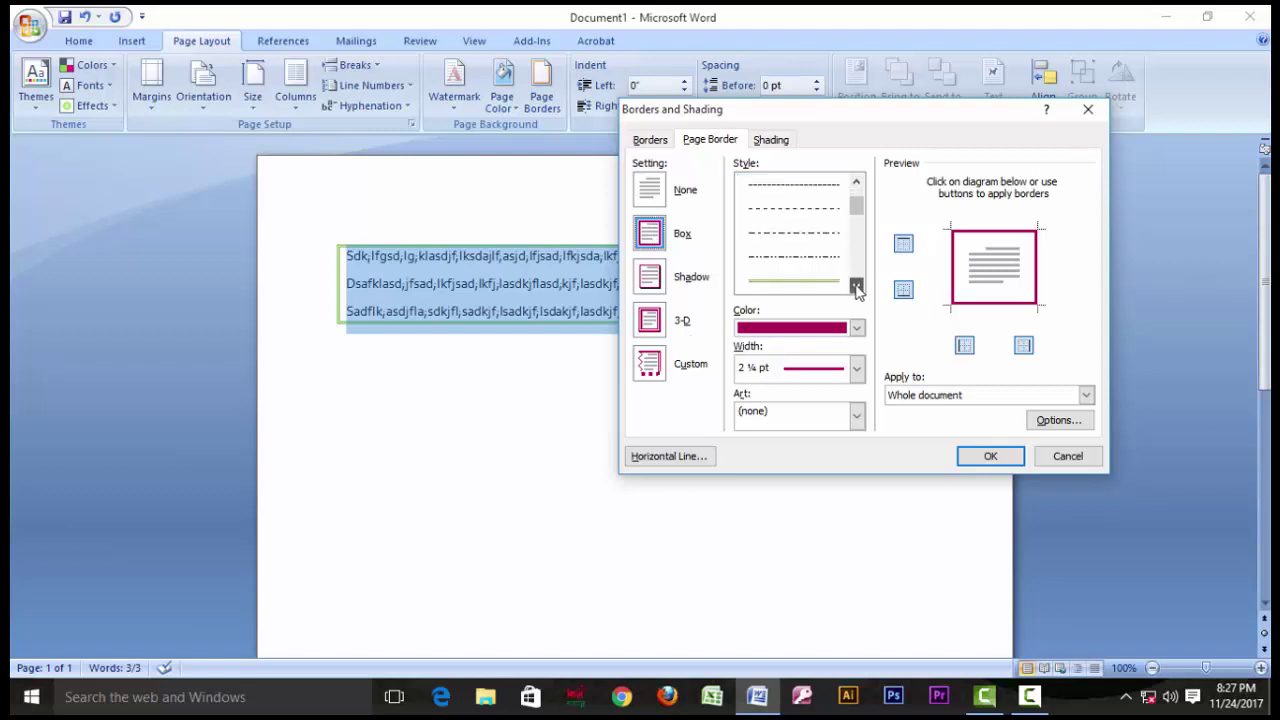
{"action": "left_click", "coordinate": [816, 240]}
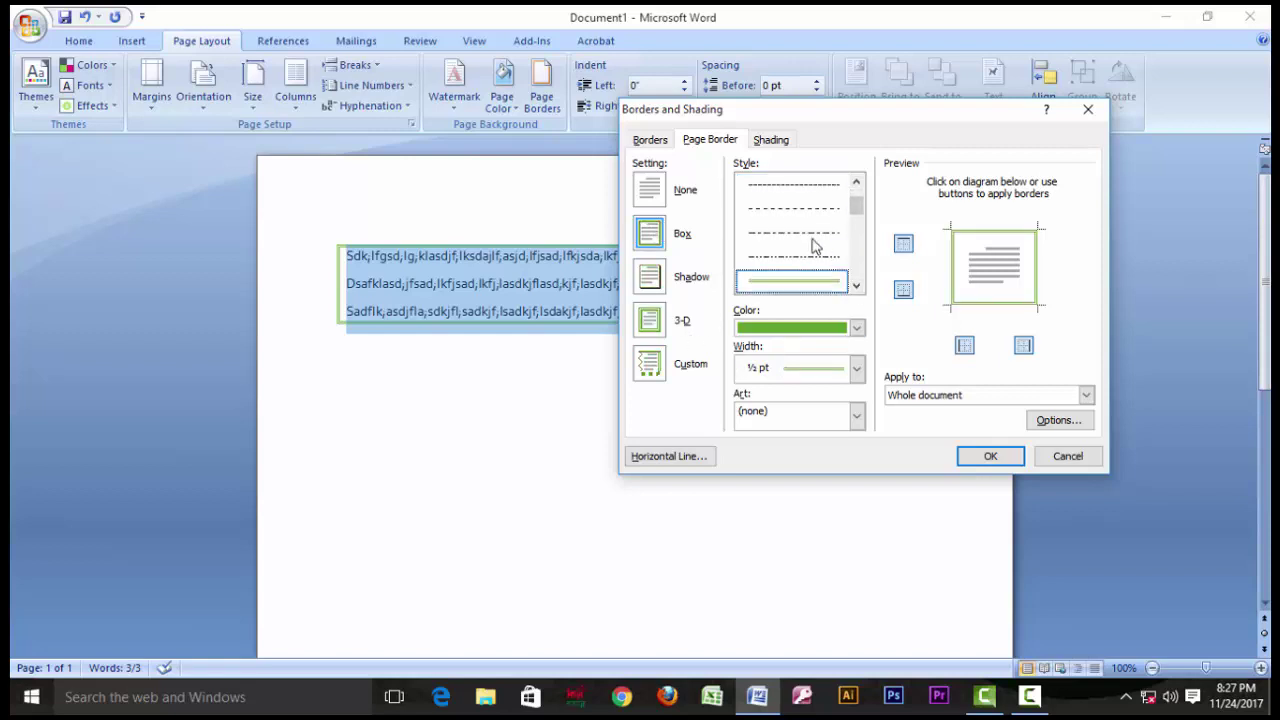
{"action": "left_click", "coordinate": [856, 286]}
{"action": "left_click", "coordinate": [824, 282]}
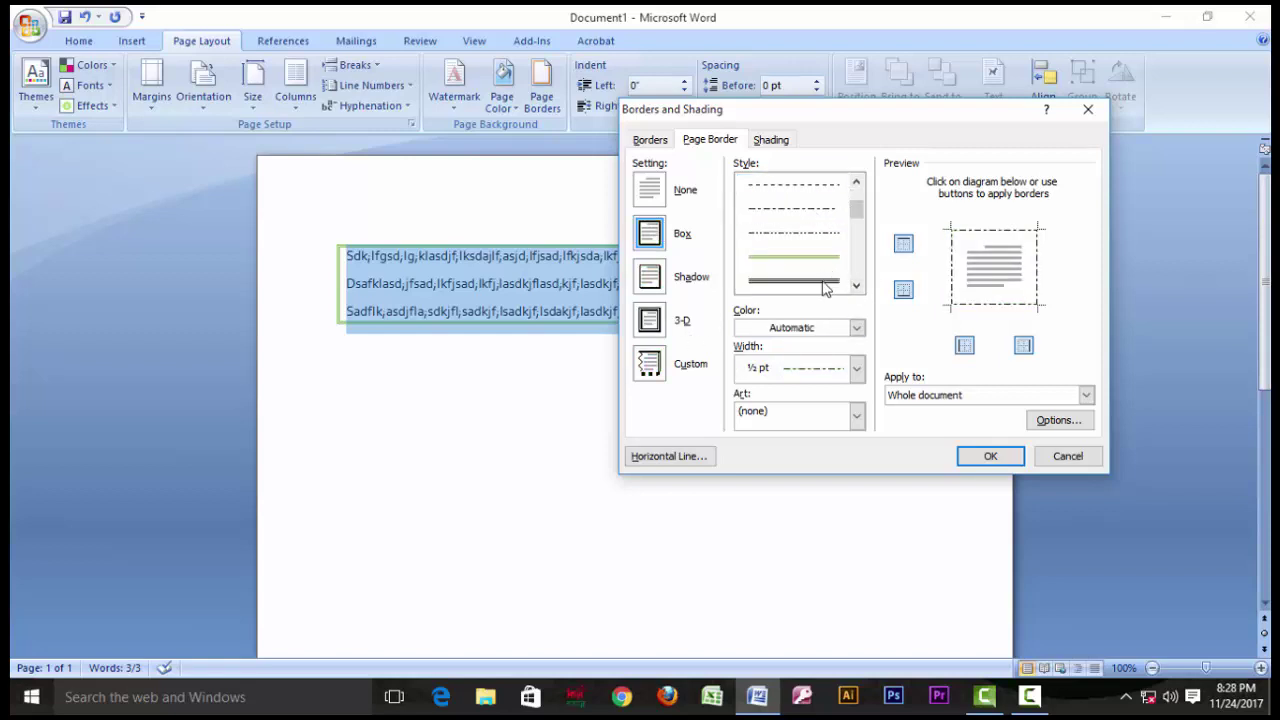
{"action": "left_click", "coordinate": [856, 328]}
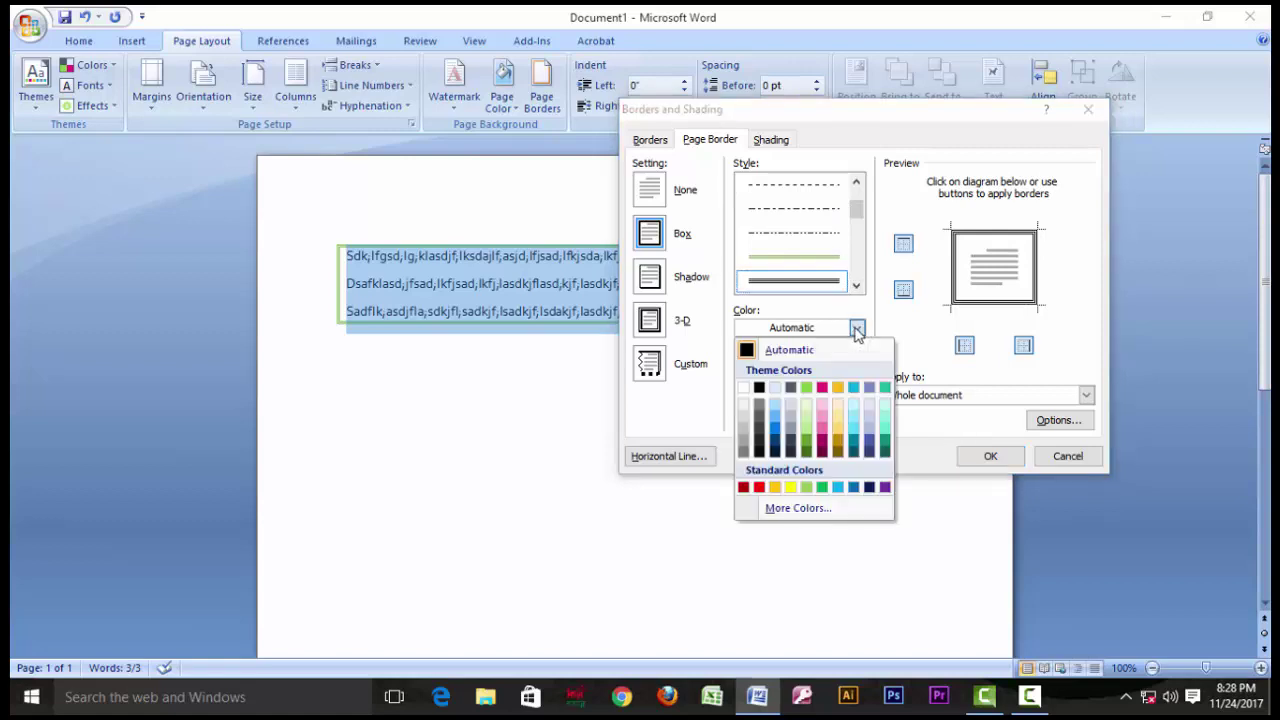
{"action": "left_click", "coordinate": [883, 451]}
{"action": "left_click", "coordinate": [856, 369]}
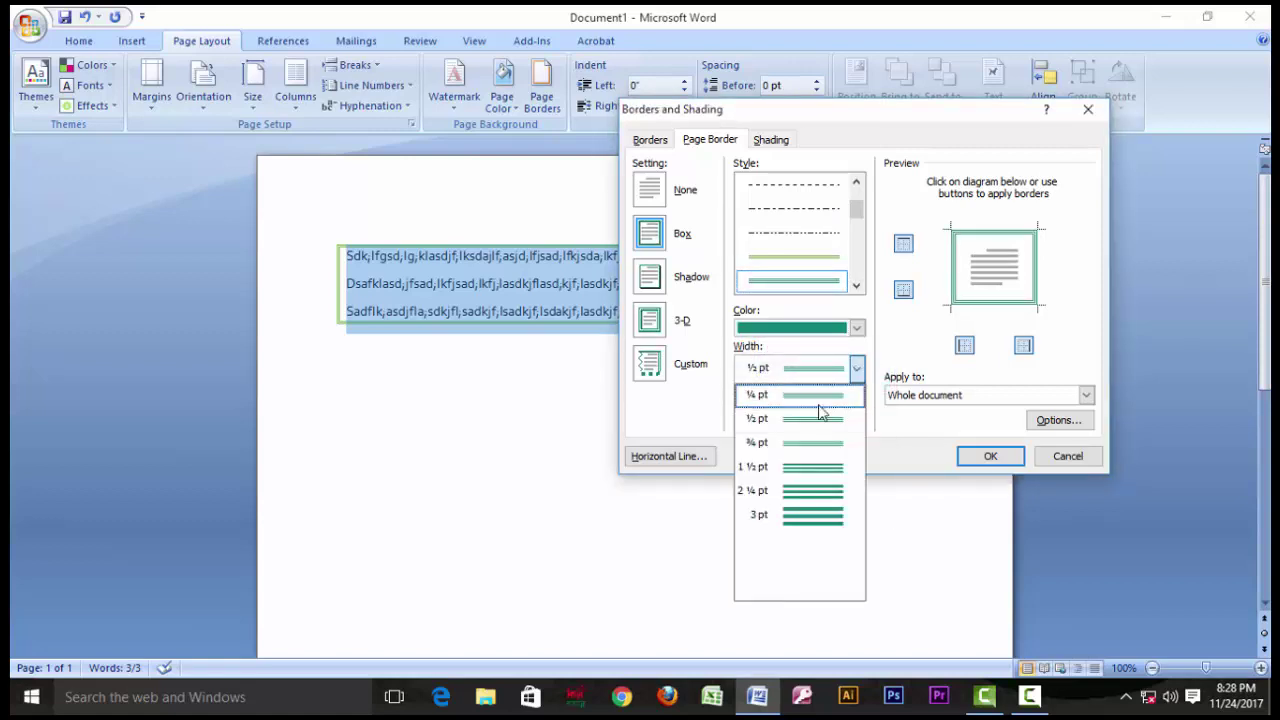
{"action": "left_click", "coordinate": [855, 374]}
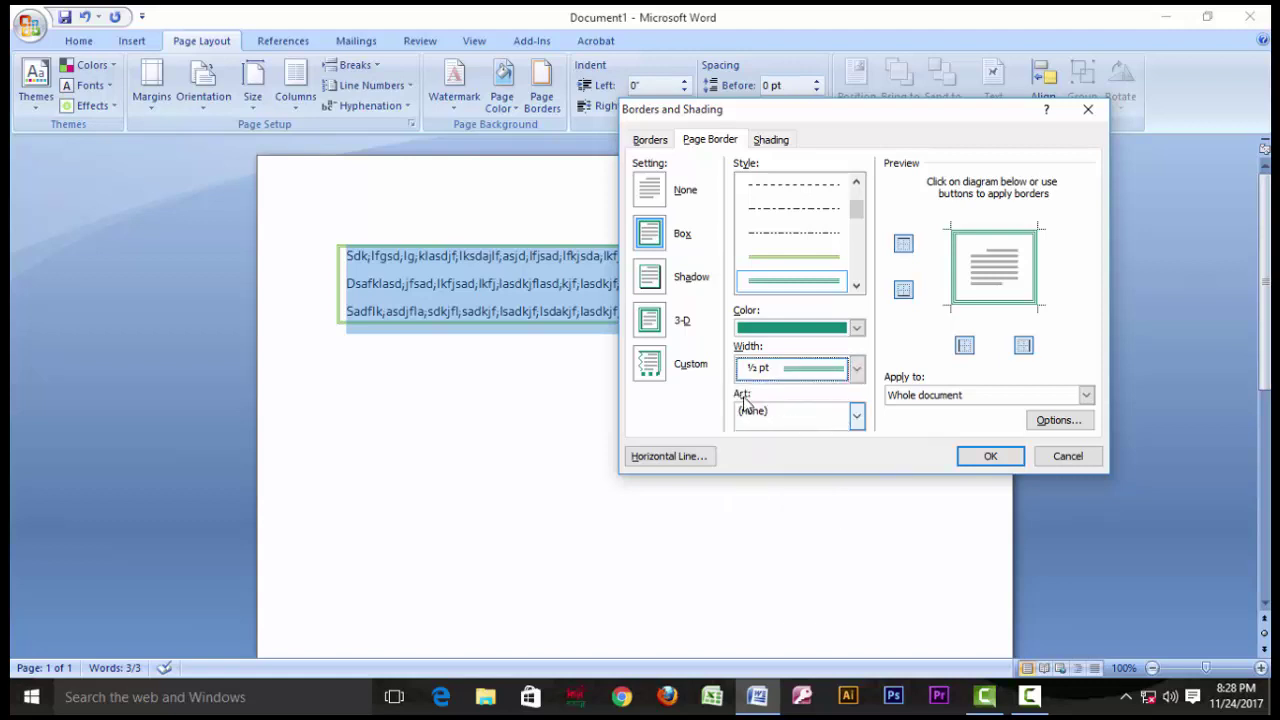
Apply the red apple art as the page border for the whole document and look over the page
{"action": "left_click", "coordinate": [856, 415]}
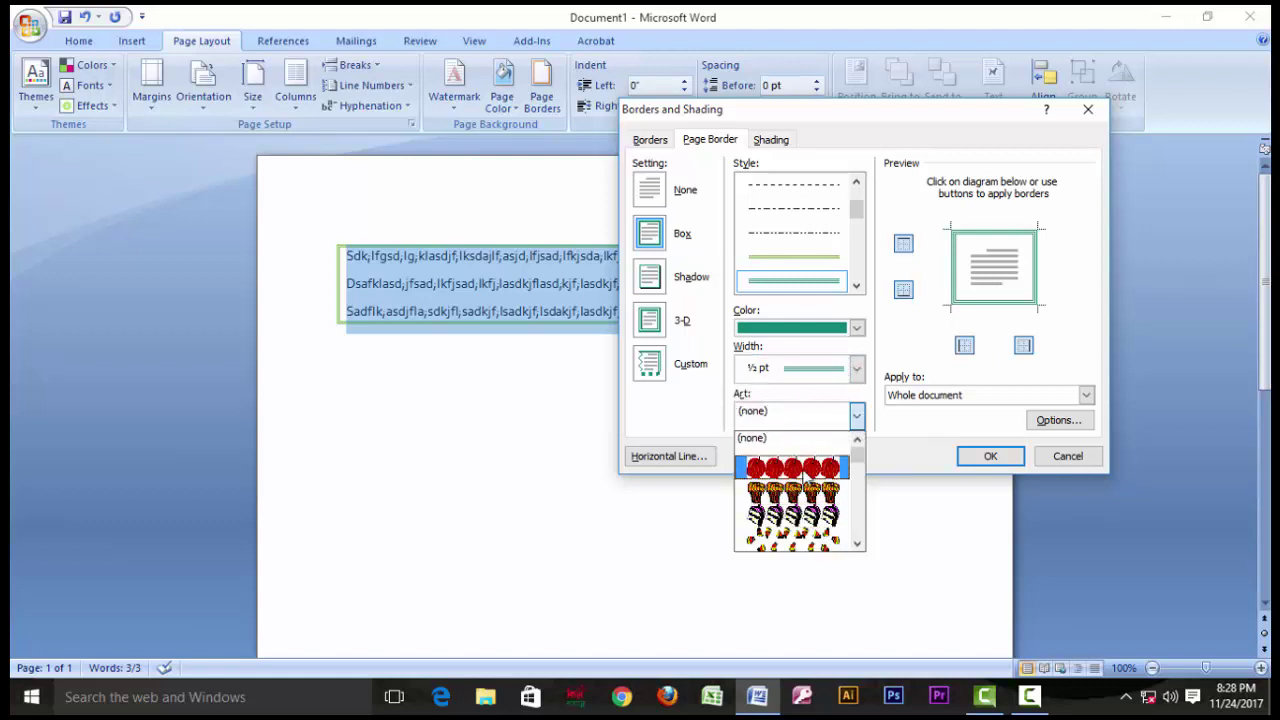
{"action": "left_click", "coordinate": [802, 470]}
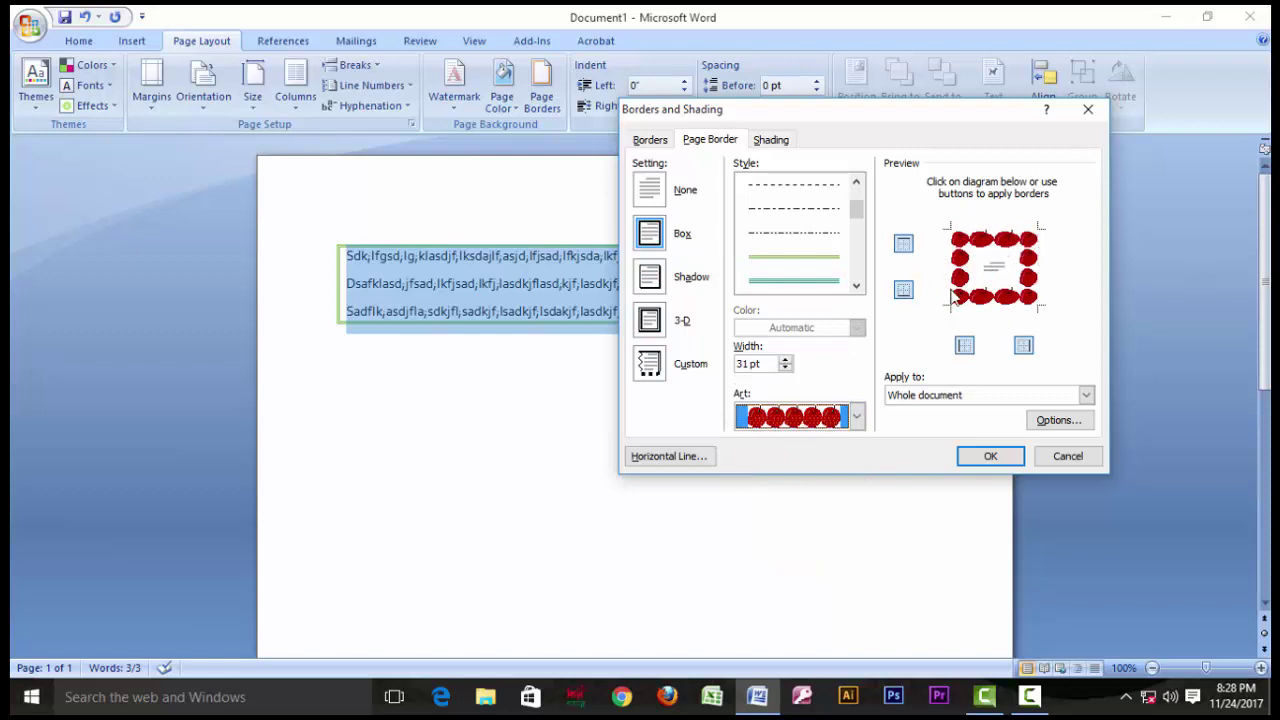
{"action": "left_click", "coordinate": [990, 456]}
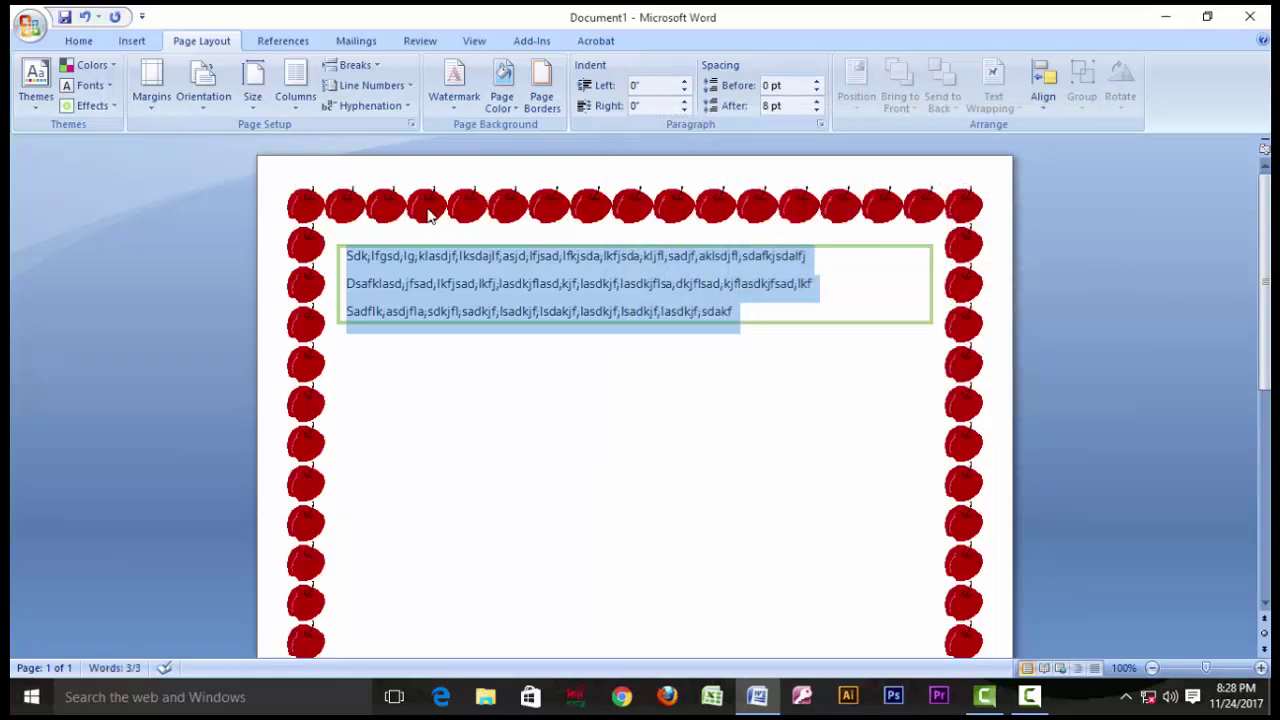
{"action": "scroll", "coordinate": [914, 300], "scroll_direction": "down", "scroll_amount": 5}
{"action": "scroll", "coordinate": [914, 300], "scroll_direction": "up", "scroll_amount": 5}
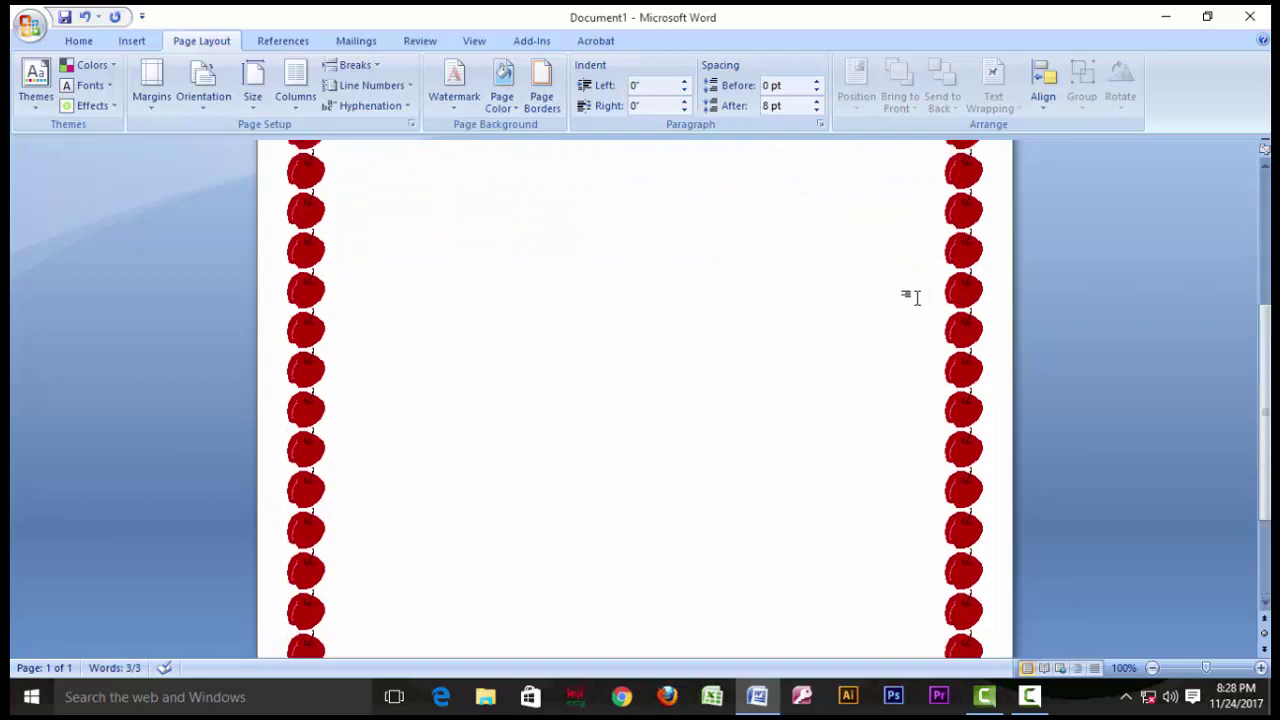
{"action": "scroll", "coordinate": [914, 292], "scroll_direction": "up", "scroll_amount": 1}
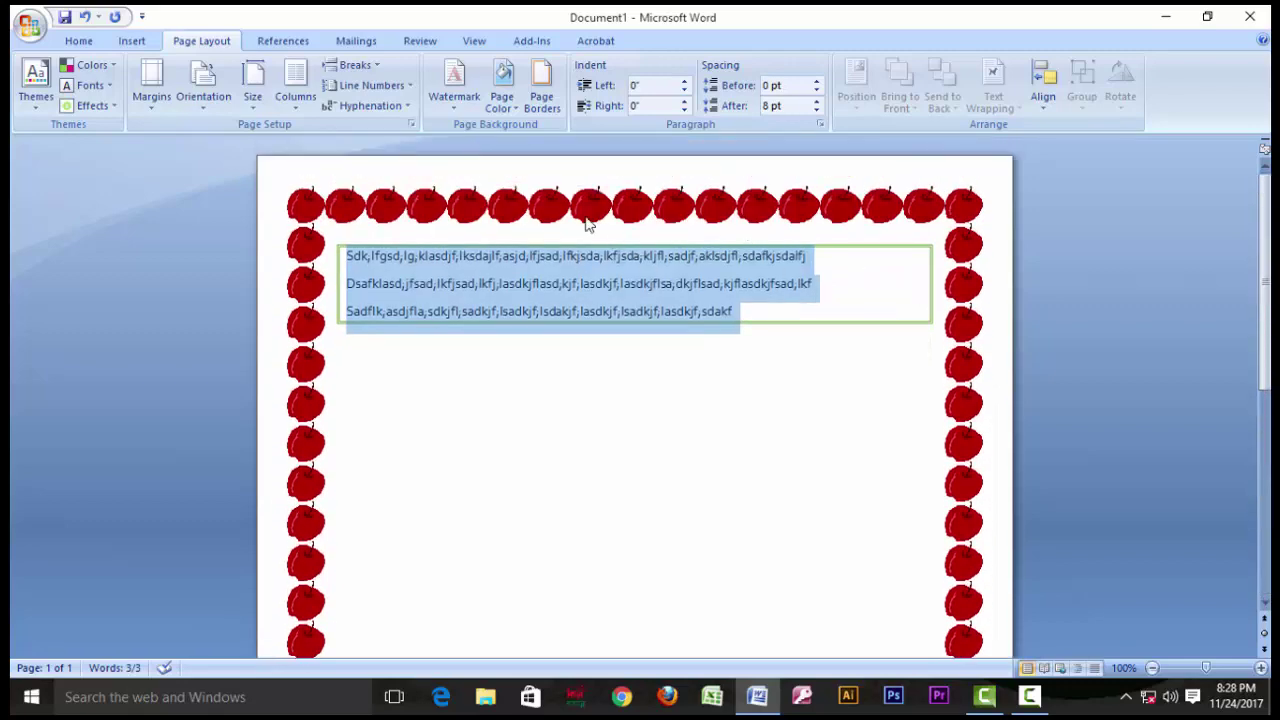
Set the page border art to clock faces for the whole document, and remove that page border
{"action": "left_click", "coordinate": [543, 100]}
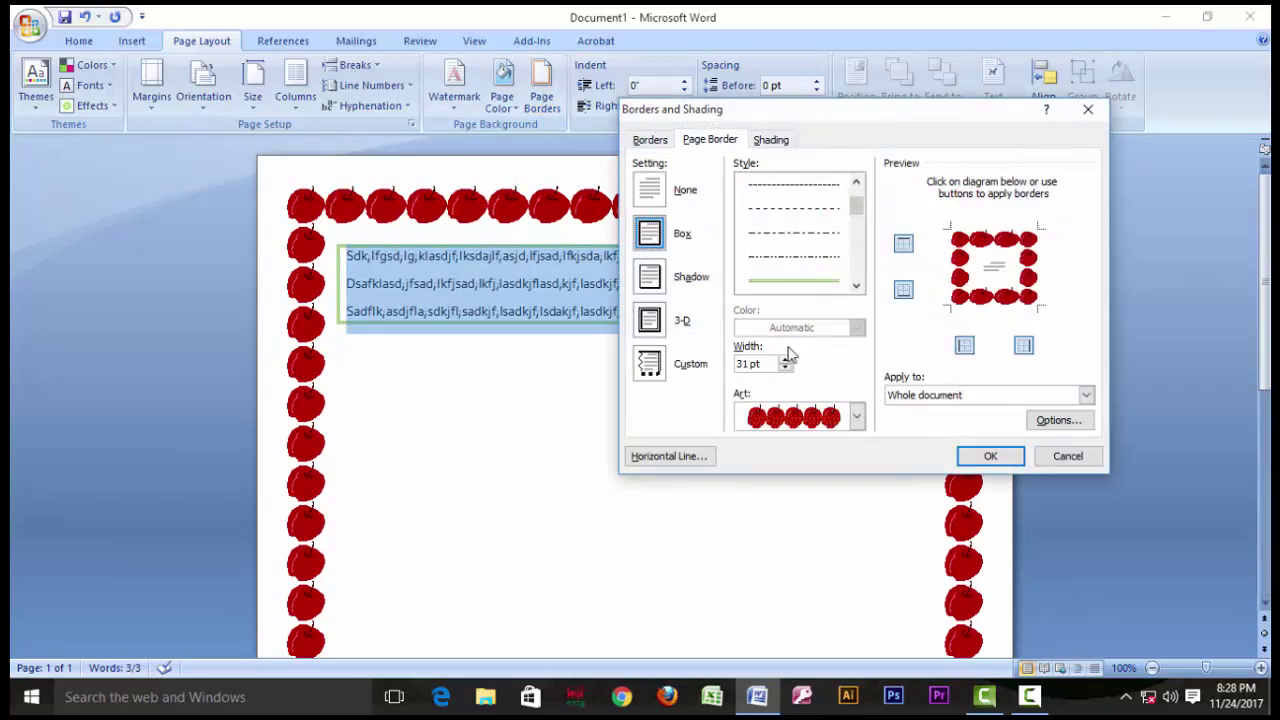
{"action": "left_click", "coordinate": [857, 416]}
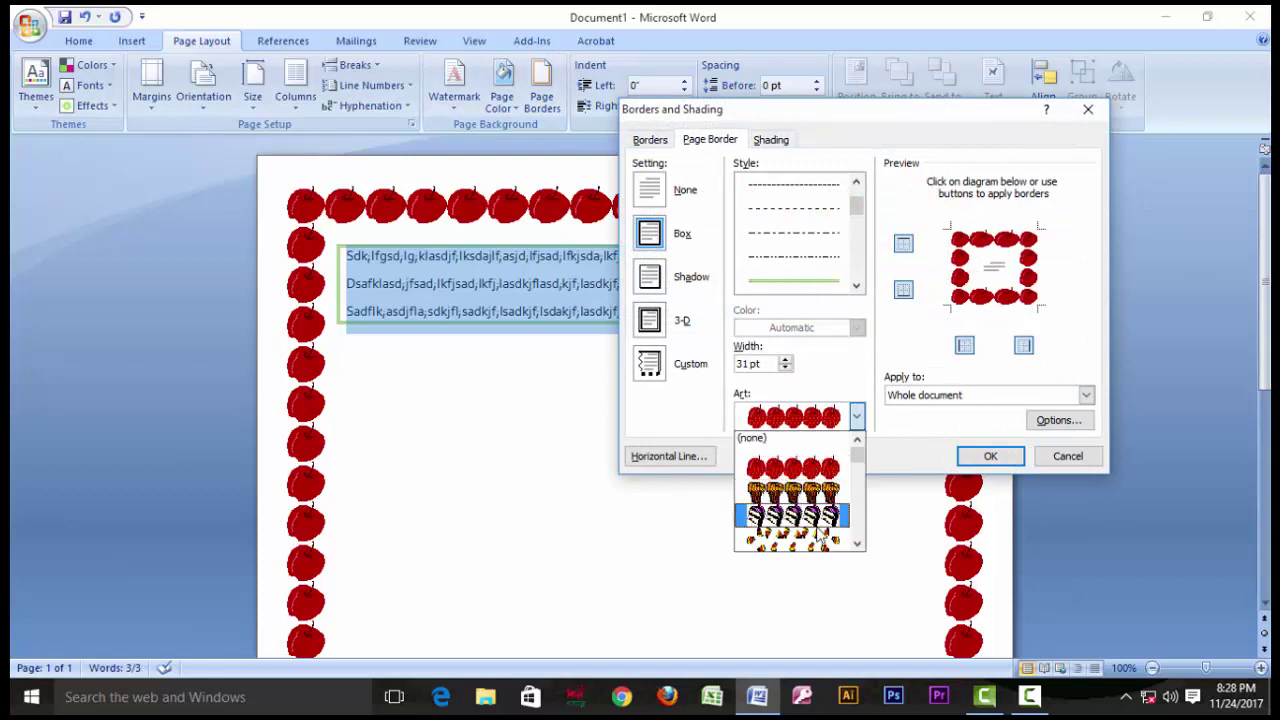
{"action": "scroll", "coordinate": [855, 540], "scroll_direction": "down", "scroll_amount": 3}
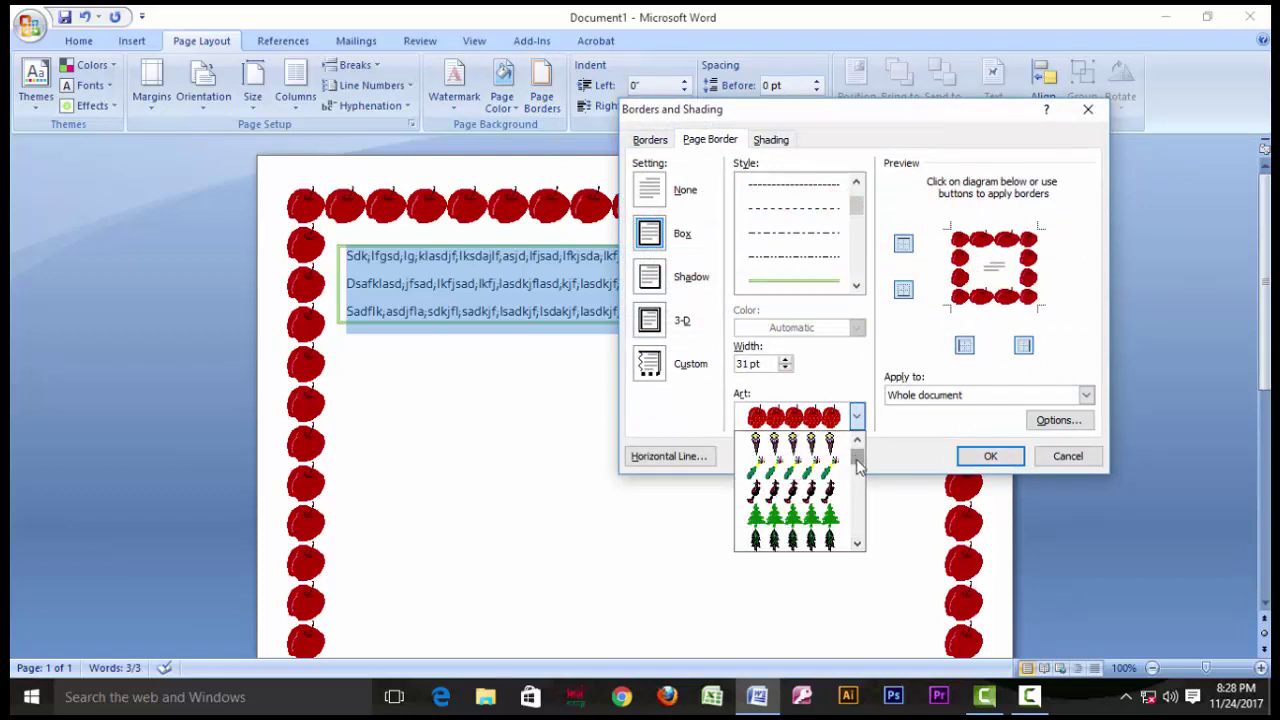
{"action": "scroll", "coordinate": [858, 472], "scroll_direction": "down", "scroll_amount": 3}
{"action": "scroll", "coordinate": [858, 472], "scroll_direction": "down", "scroll_amount": 2}
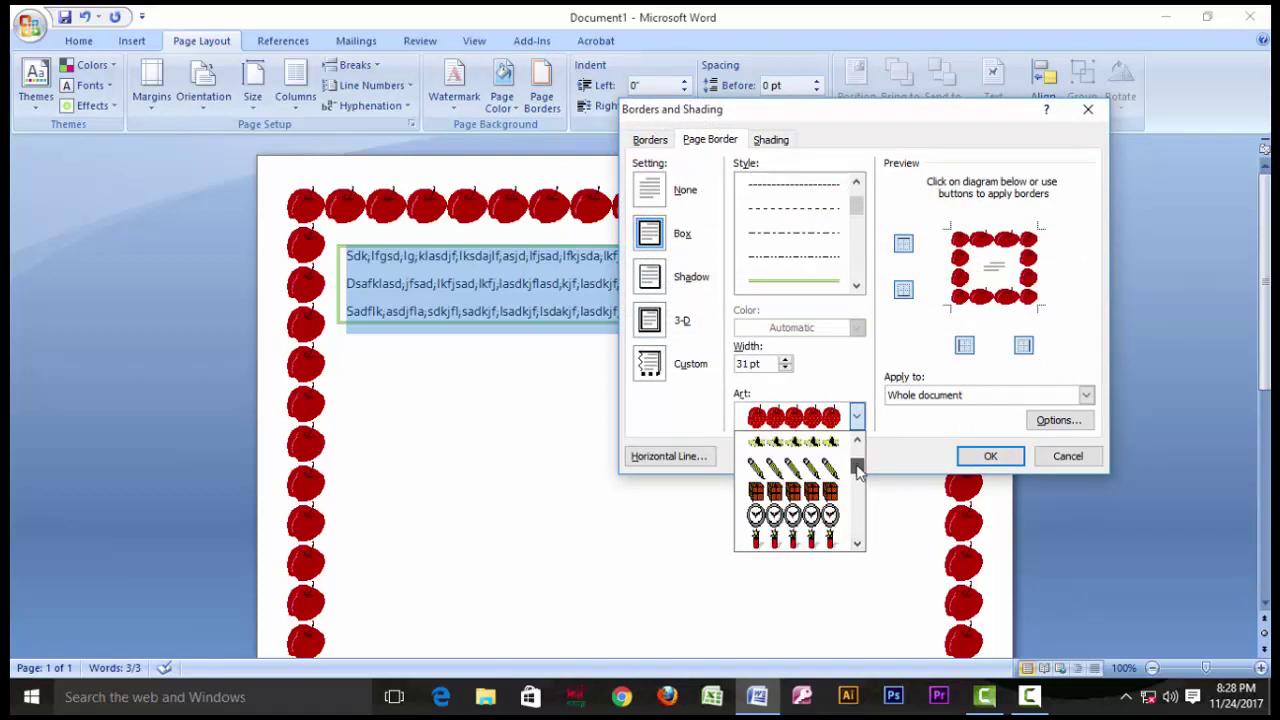
{"action": "left_click", "coordinate": [806, 520]}
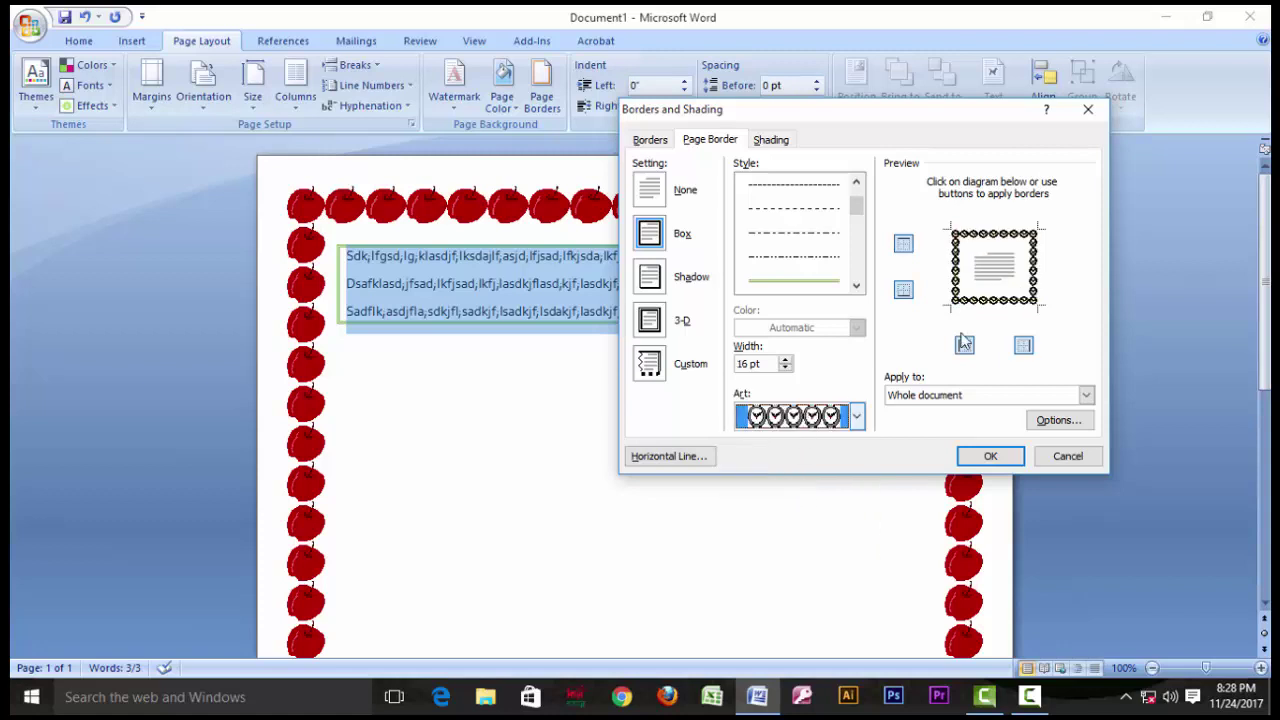
{"action": "left_click", "coordinate": [989, 455]}
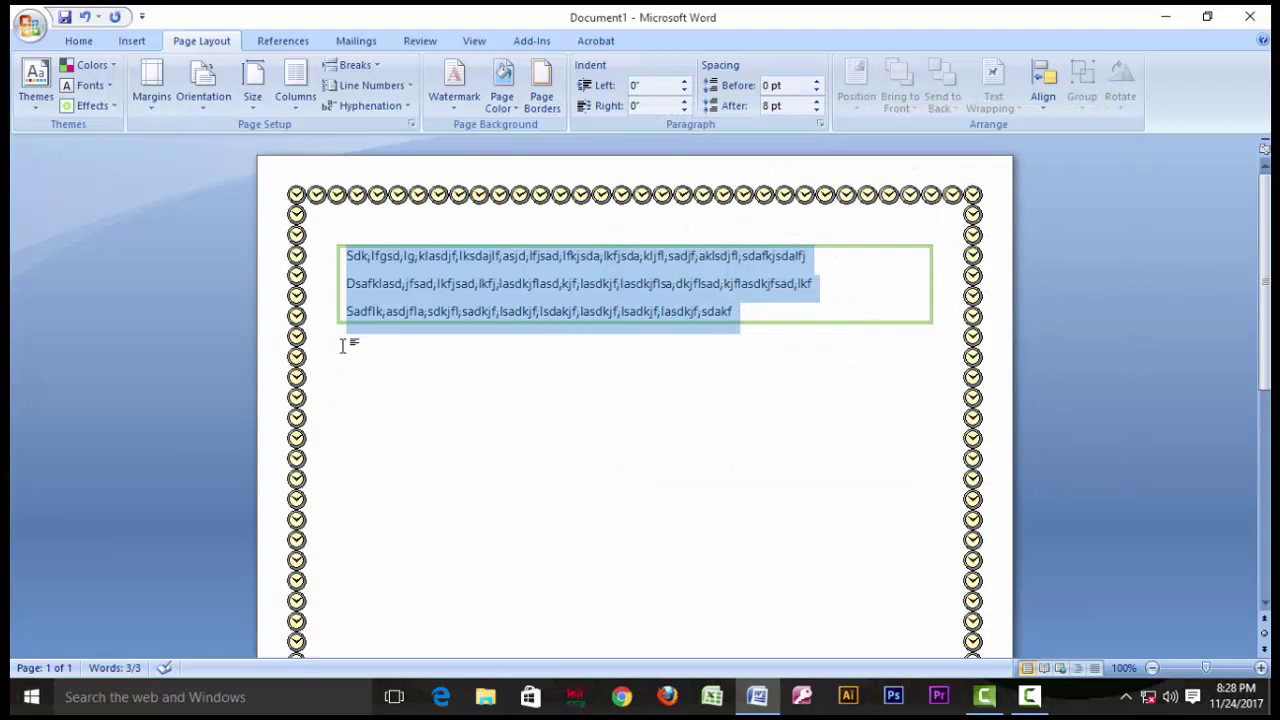
{"action": "left_click", "coordinate": [541, 92]}
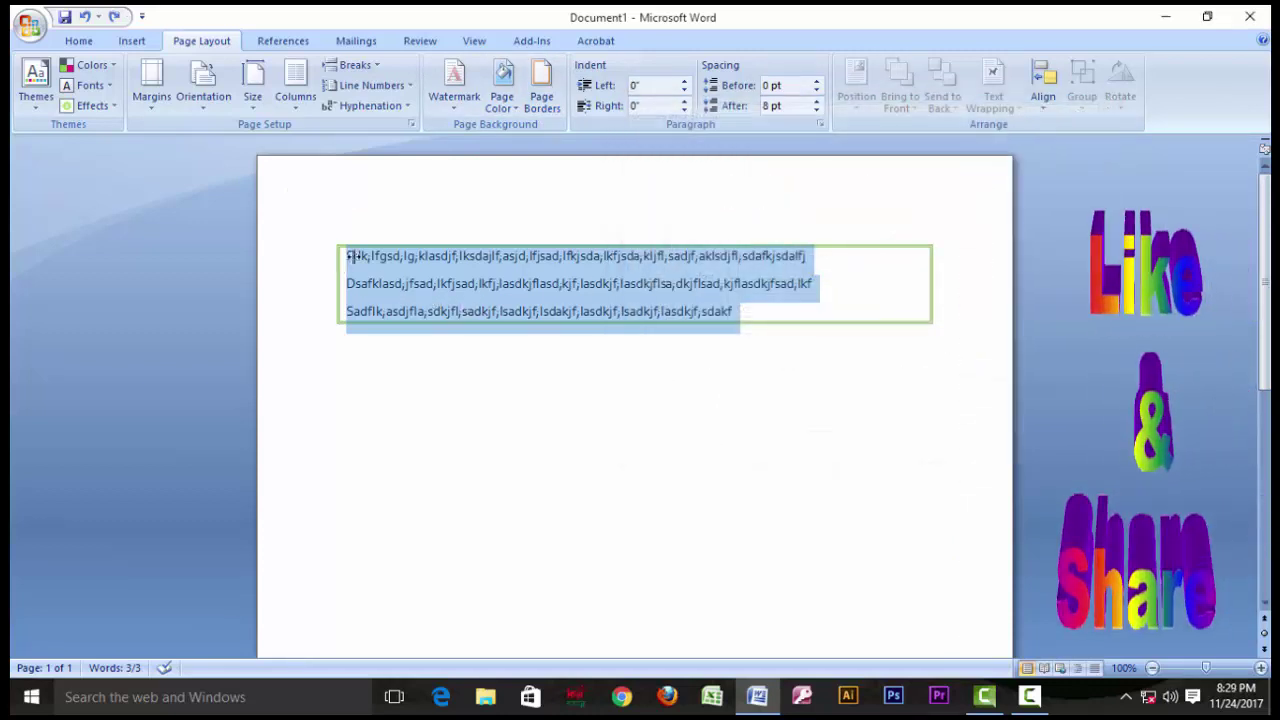
Shade the green-boxed sample paragraphs with a light gold fill, and check the result by selecting and deselecting the text
{"action": "left_click", "coordinate": [834, 275]}
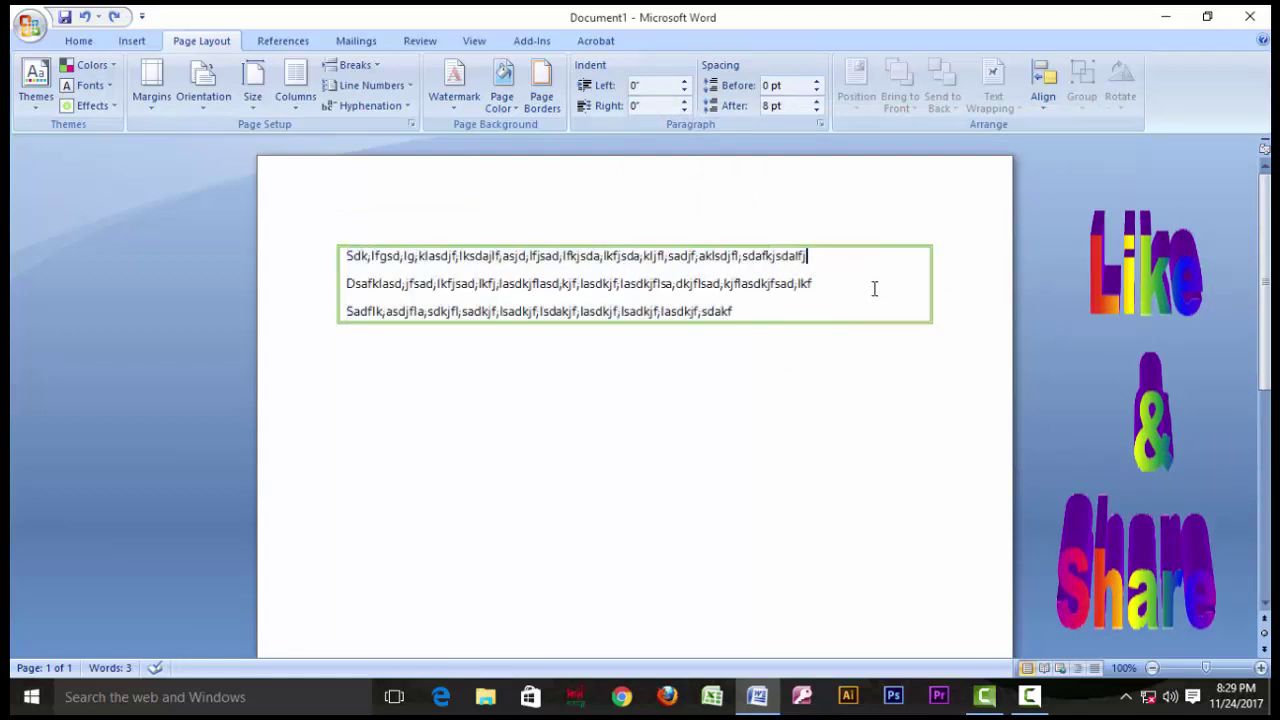
{"action": "left_click", "coordinate": [541, 95]}
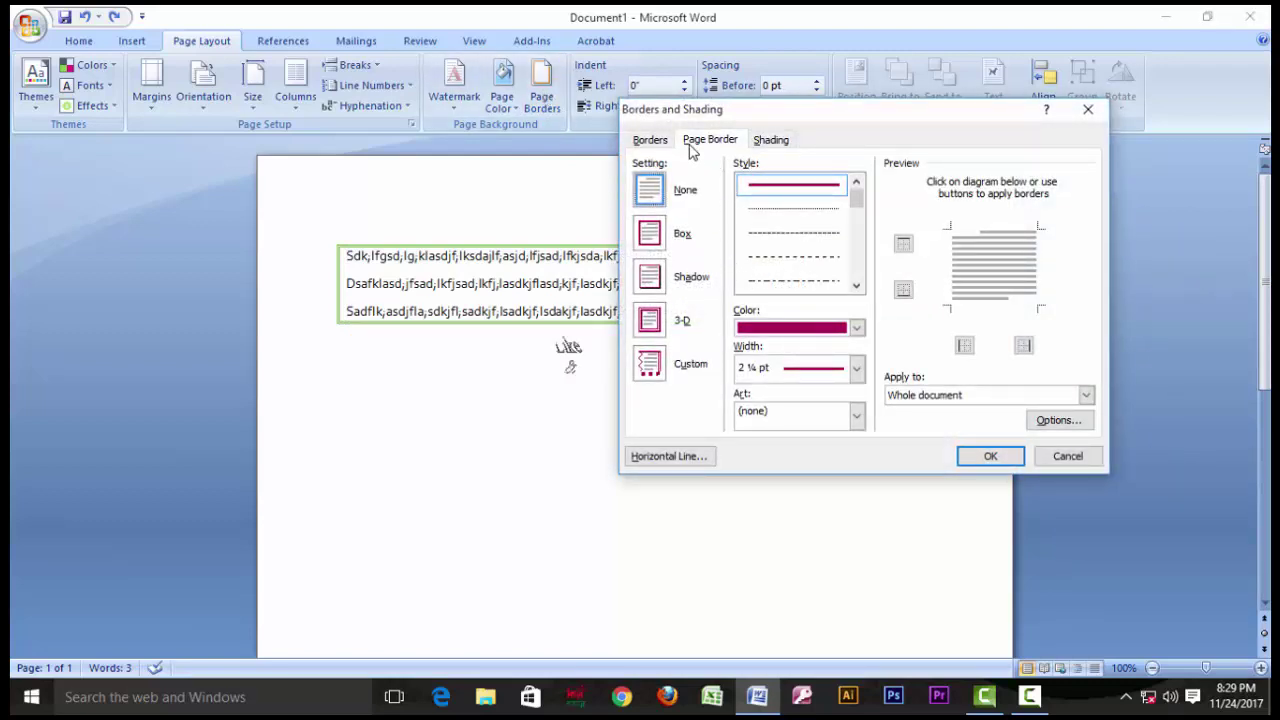
{"action": "left_click", "coordinate": [649, 140]}
{"action": "left_click", "coordinate": [770, 141]}
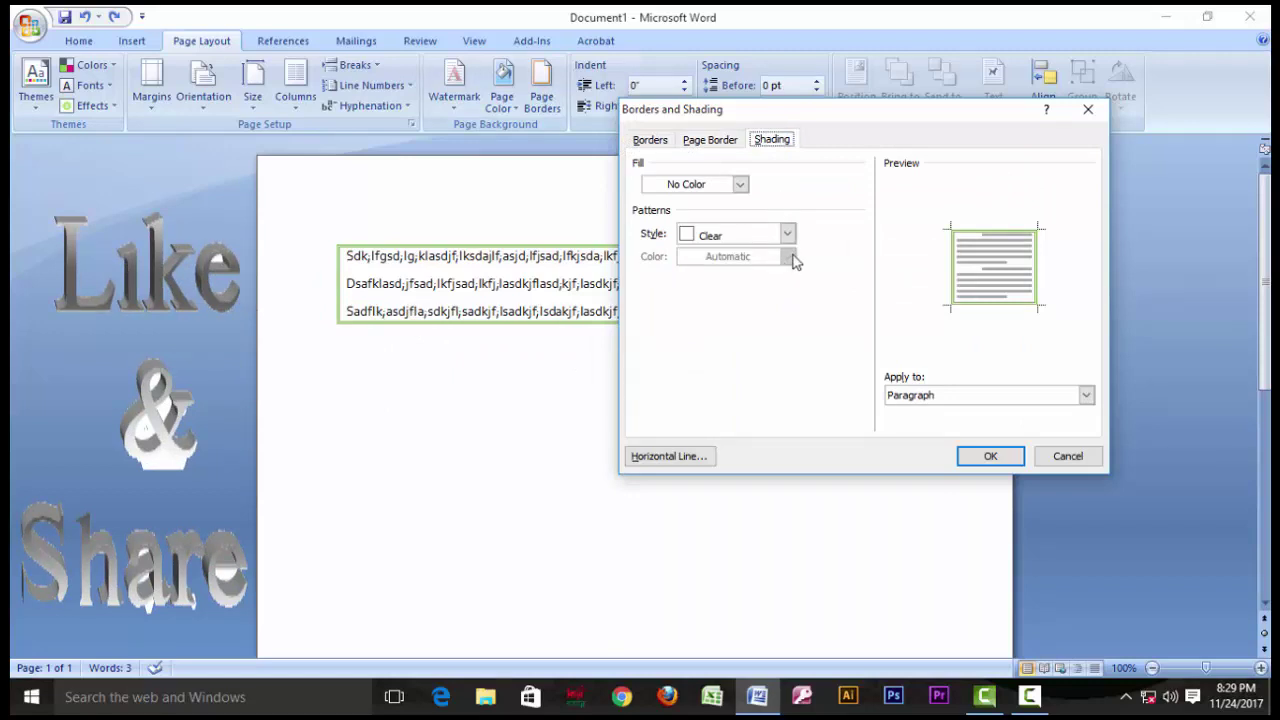
{"action": "left_click", "coordinate": [740, 184]}
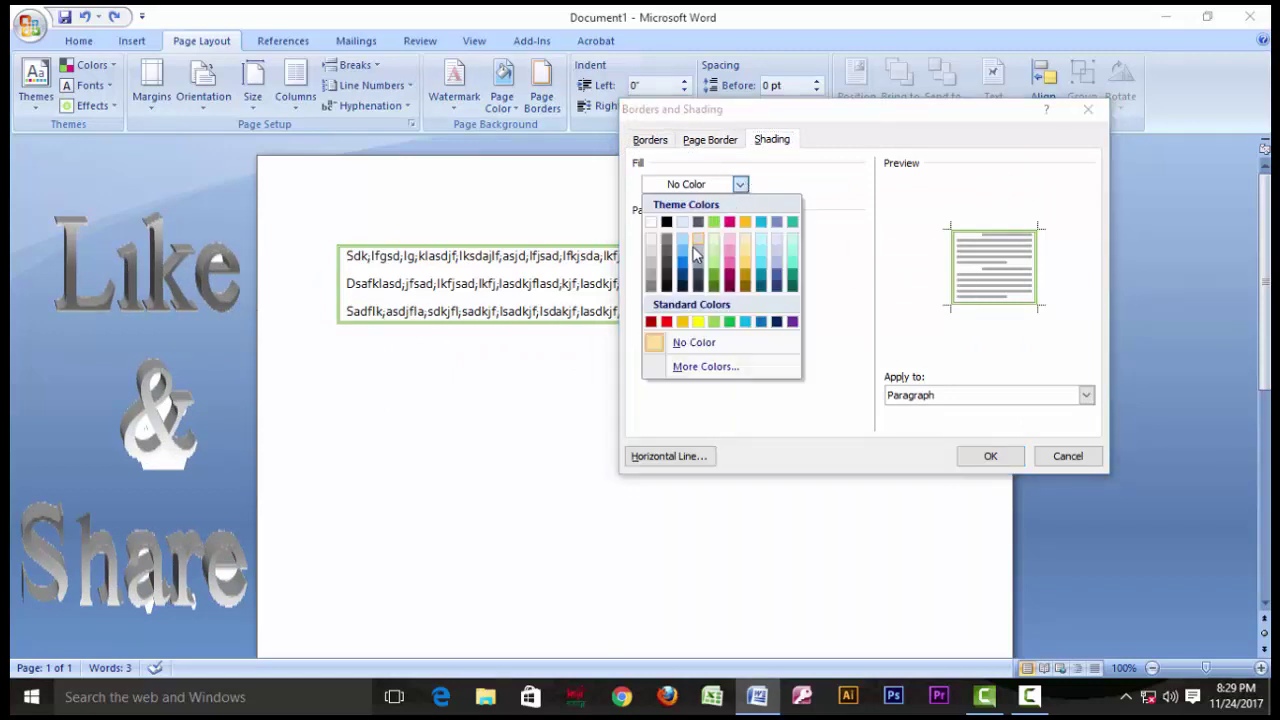
{"action": "left_click", "coordinate": [744, 259]}
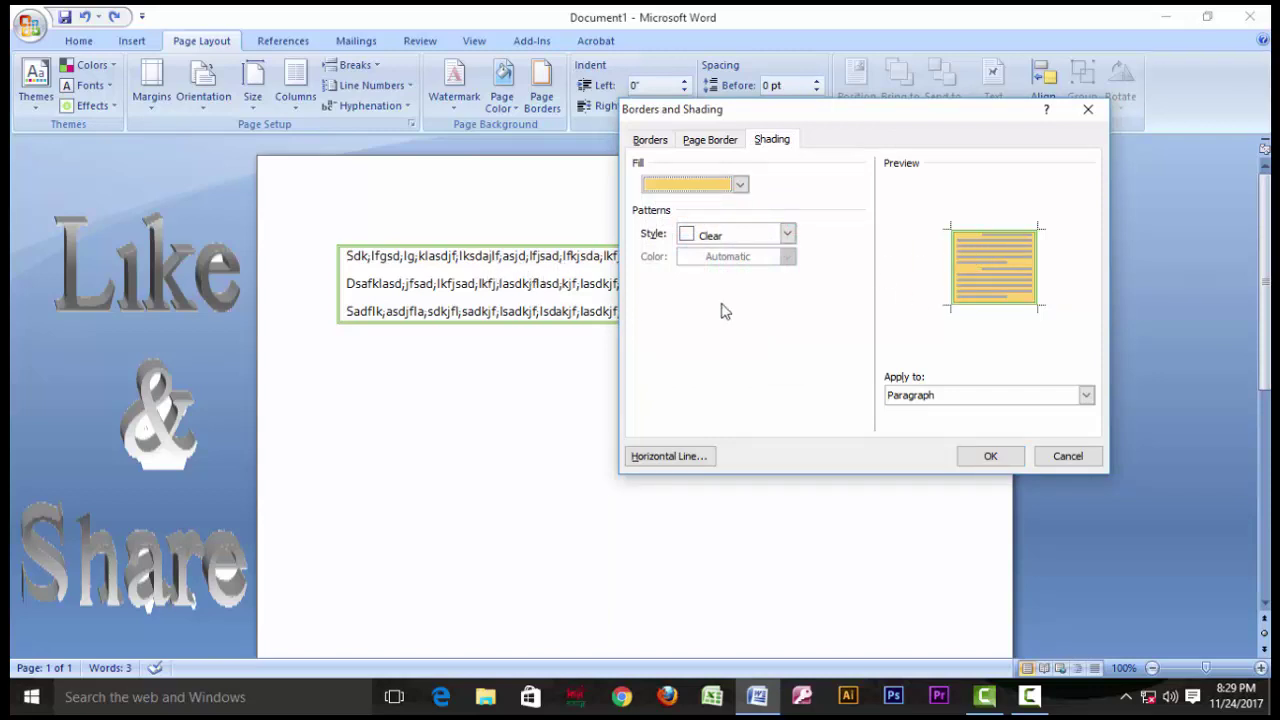
{"action": "left_click", "coordinate": [990, 456]}
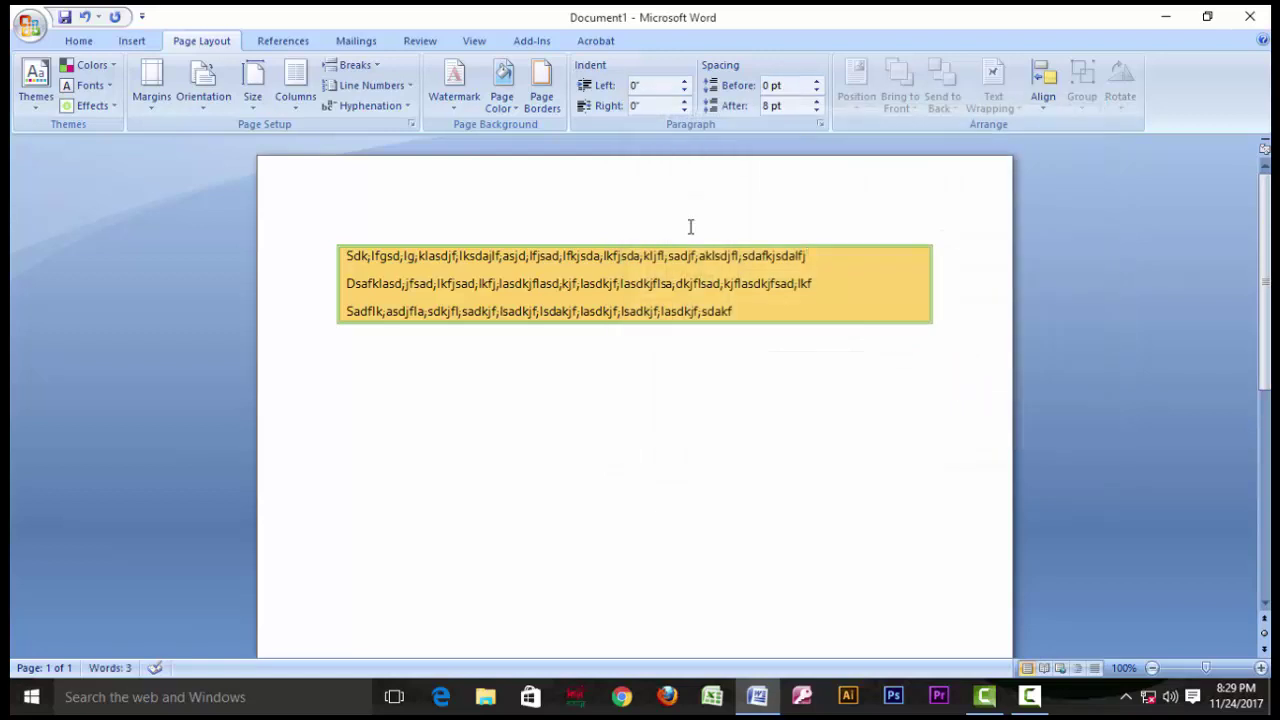
{"action": "left_click_drag", "start_coordinate": [770, 316], "coordinate": [326, 257]}
{"action": "left_click", "coordinate": [775, 284]}
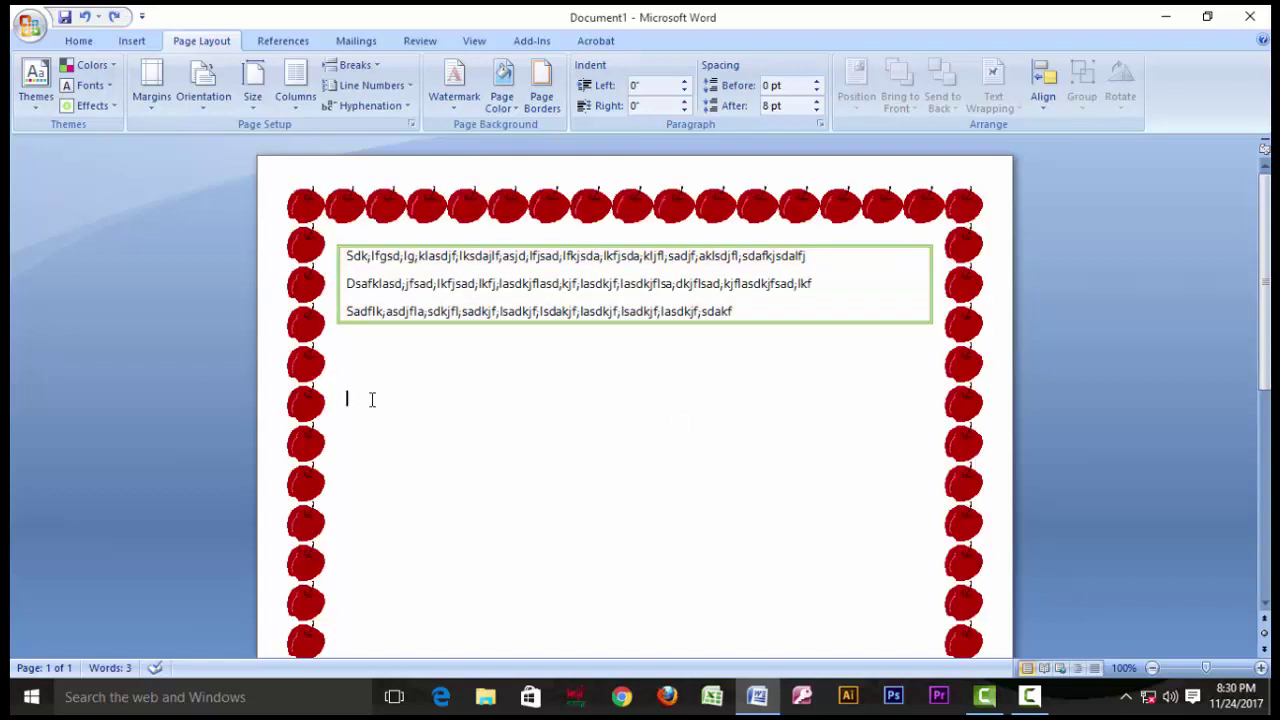
Enter the sample line "Ls,dkgjsdlkgjsd,flkgj,lsdfkjg,lsdfkjgl" below the bordered paragraphs
{"action": "type", "text": "Ls,dkgjsdlkgjsd,flkgj,lsdfkjg,lsdfkjgl"}
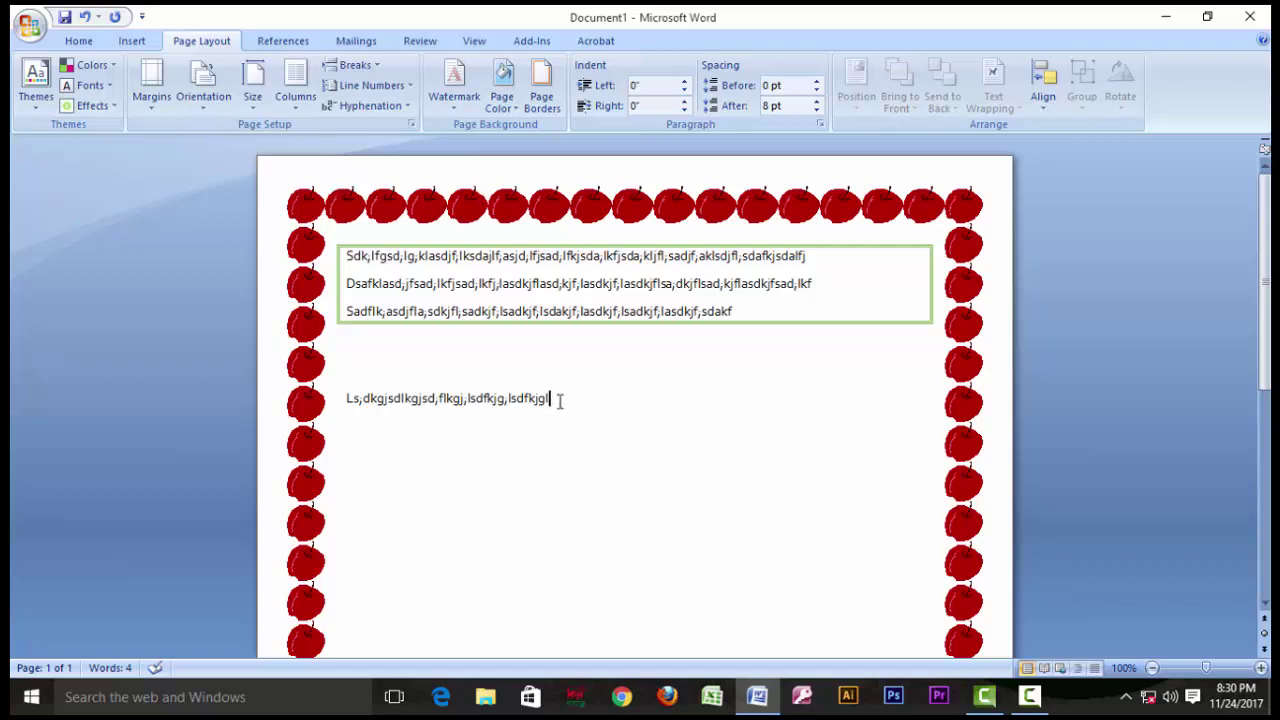
{"action": "left_click_drag", "start_coordinate": [560, 400], "coordinate": [345, 400]}
{"action": "left_click", "coordinate": [908, 400]}
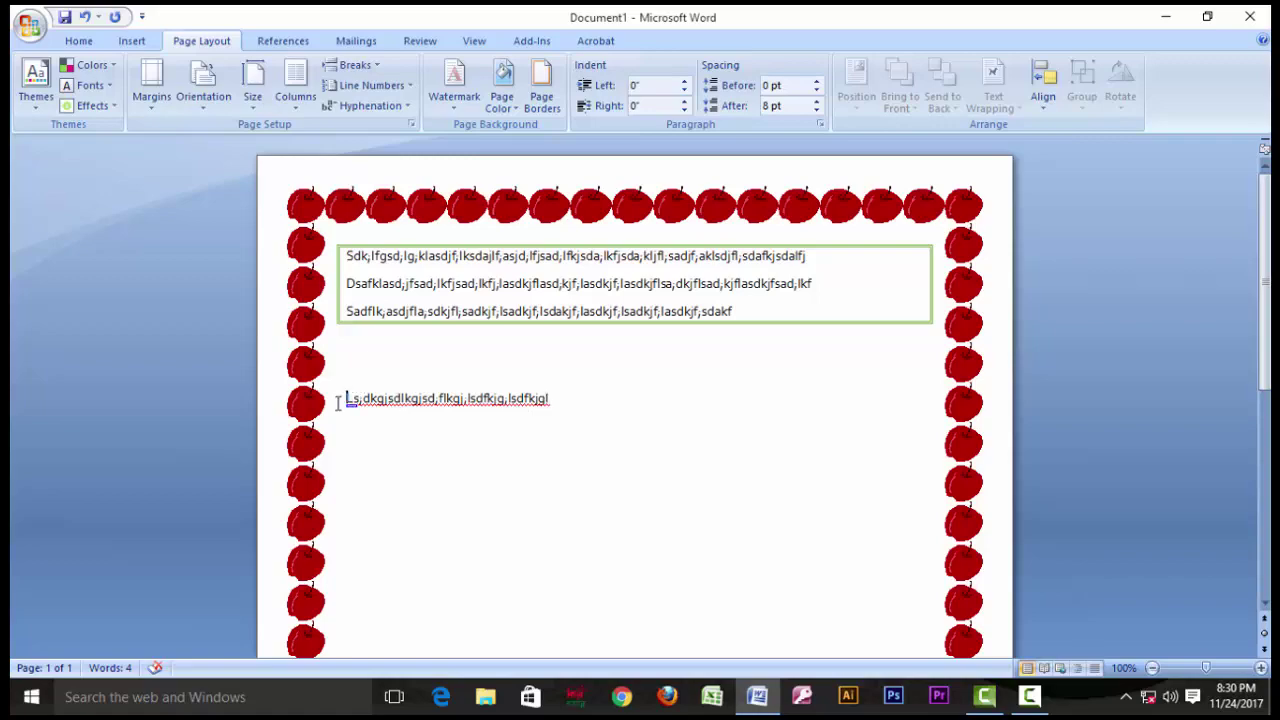
Apply a dark green shading fill to the paragraph of the new sample line
{"action": "left_click", "coordinate": [541, 97]}
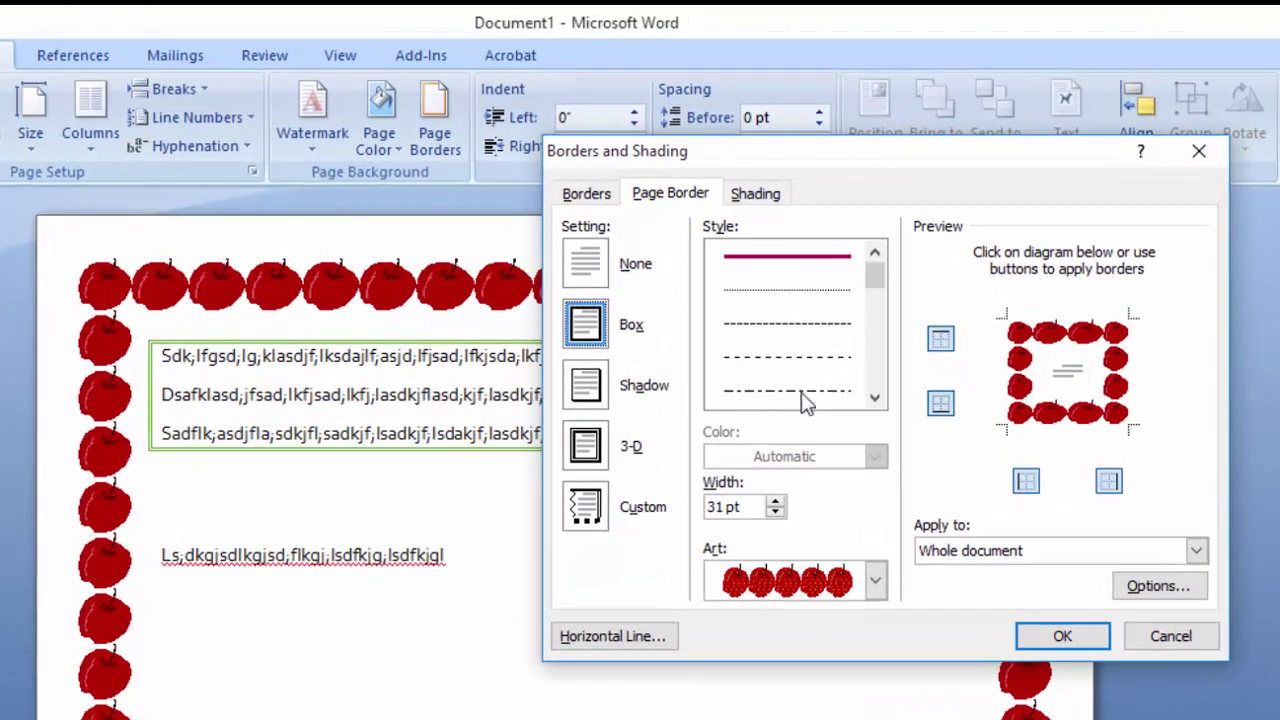
{"action": "left_click", "coordinate": [765, 171]}
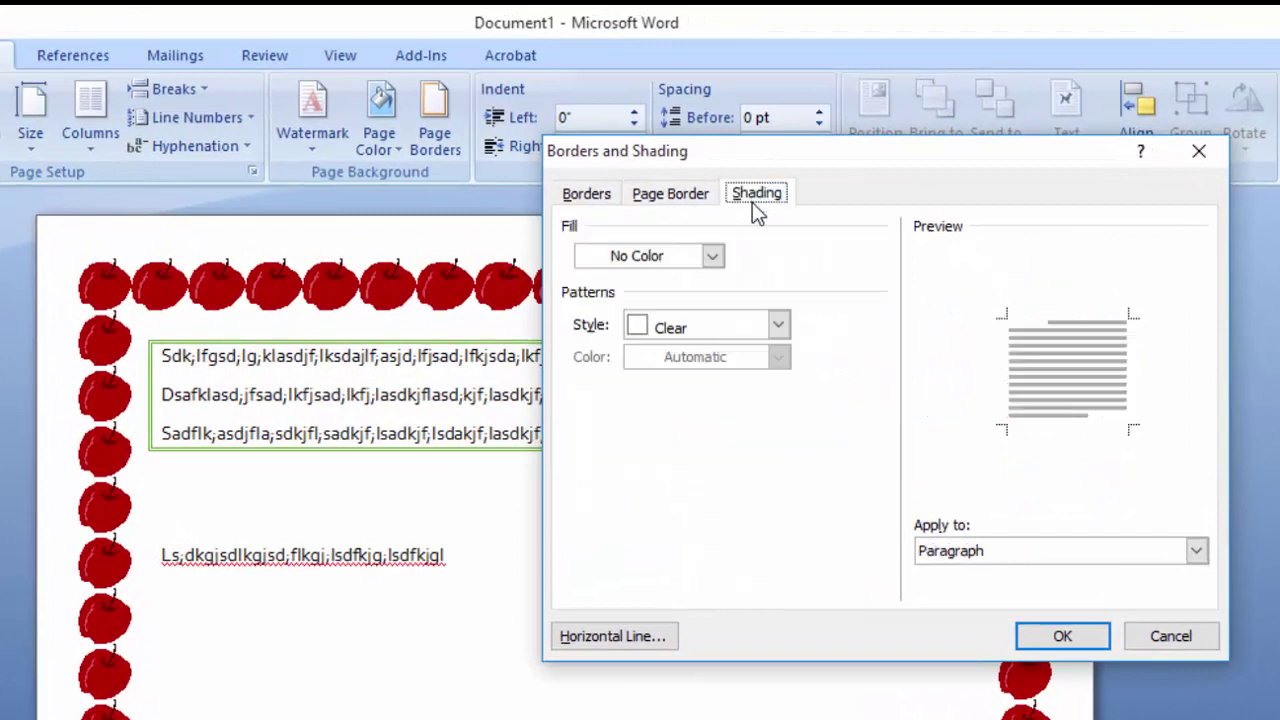
{"action": "left_click", "coordinate": [712, 257]}
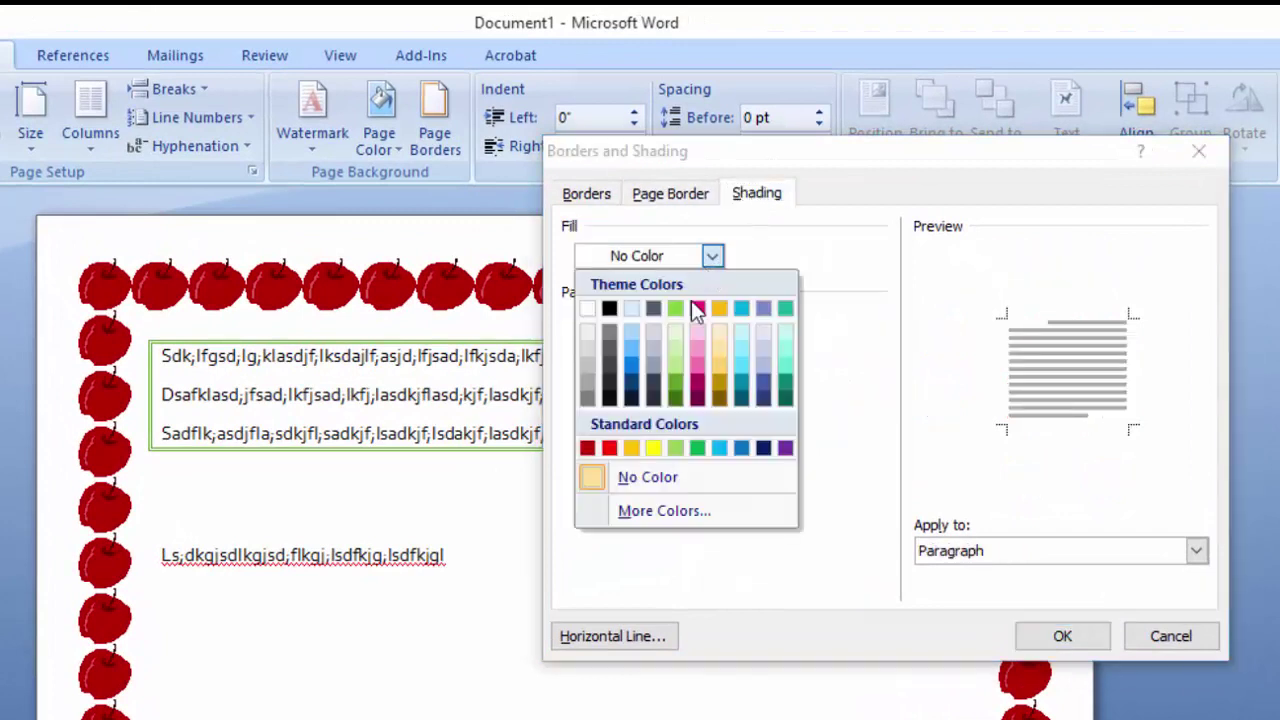
{"action": "left_click", "coordinate": [676, 397]}
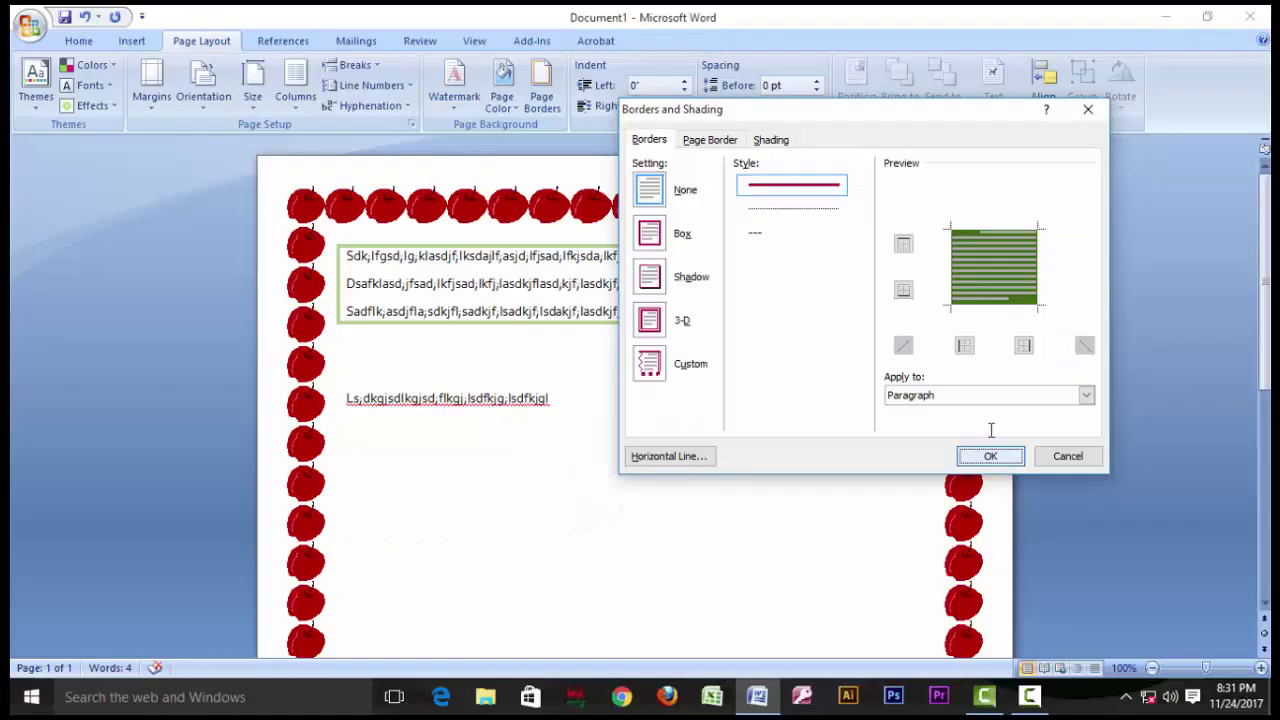
{"action": "key", "text": "Return"}
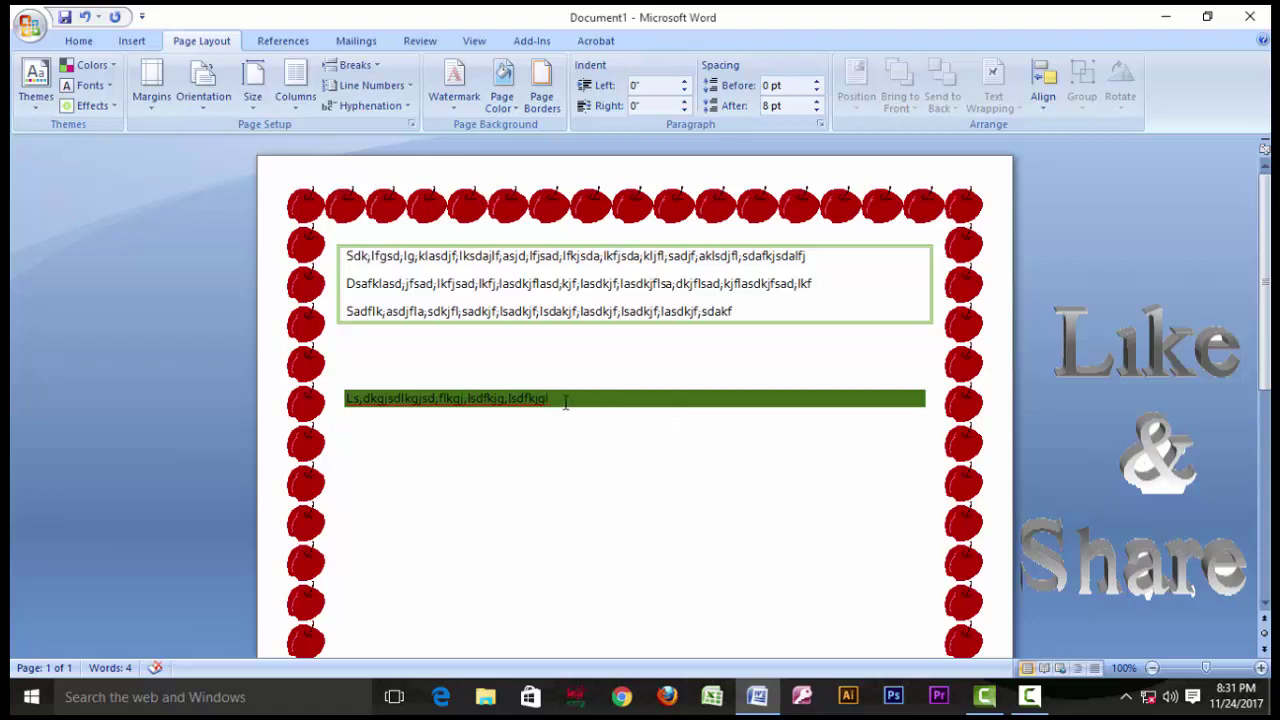
Remove the shading from the lower sample line by setting its fill to No Color
{"action": "left_click", "coordinate": [541, 96]}
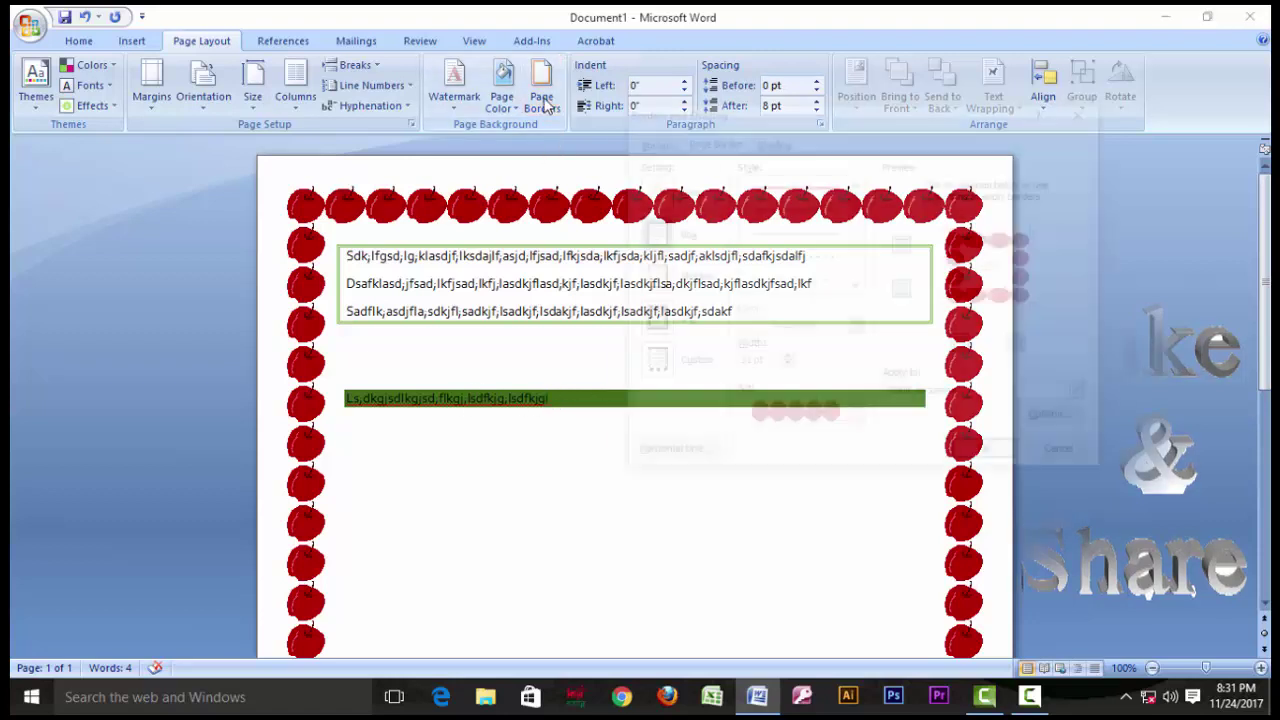
{"action": "left_click", "coordinate": [772, 140]}
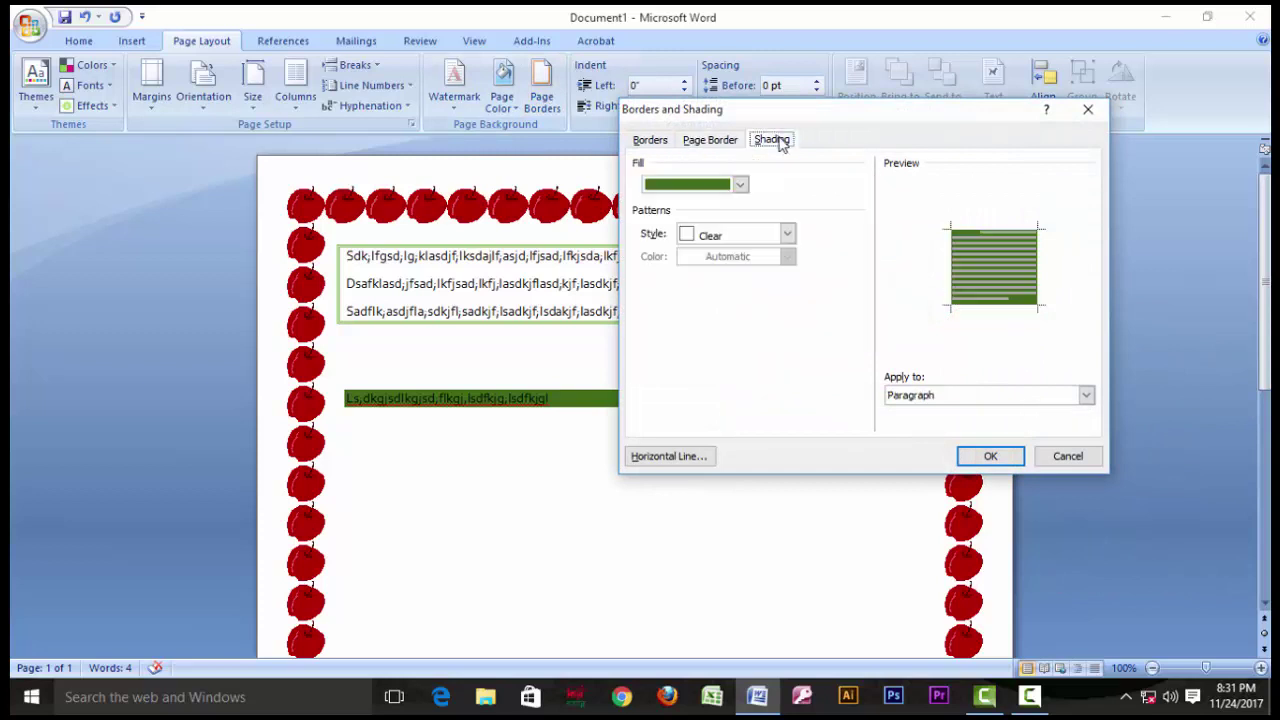
{"action": "left_click", "coordinate": [741, 185]}
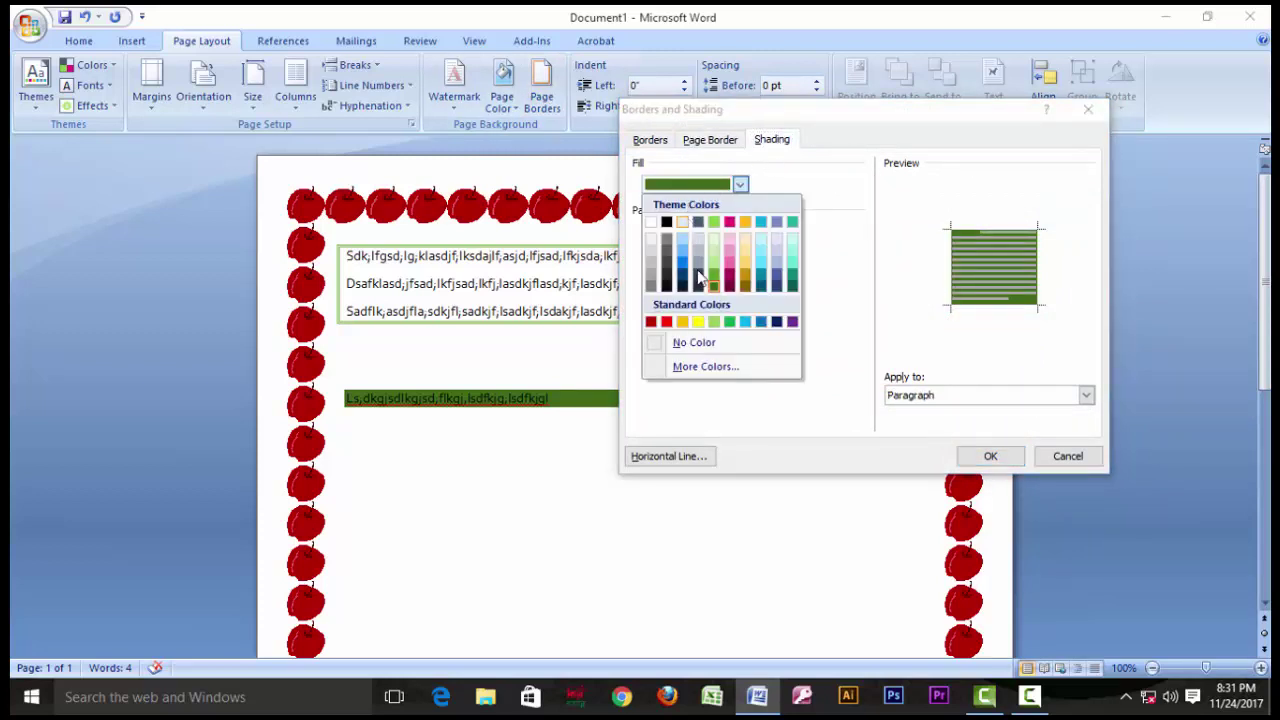
{"action": "left_click", "coordinate": [686, 344]}
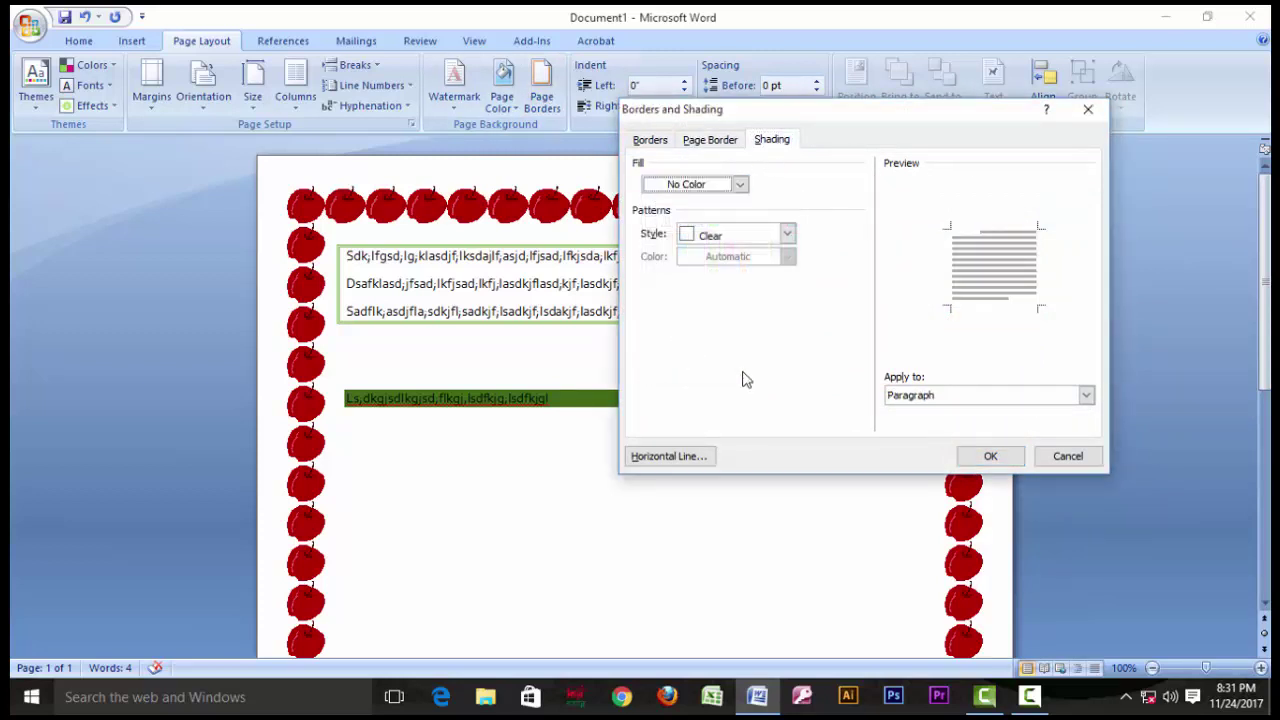
{"action": "left_click", "coordinate": [991, 457]}
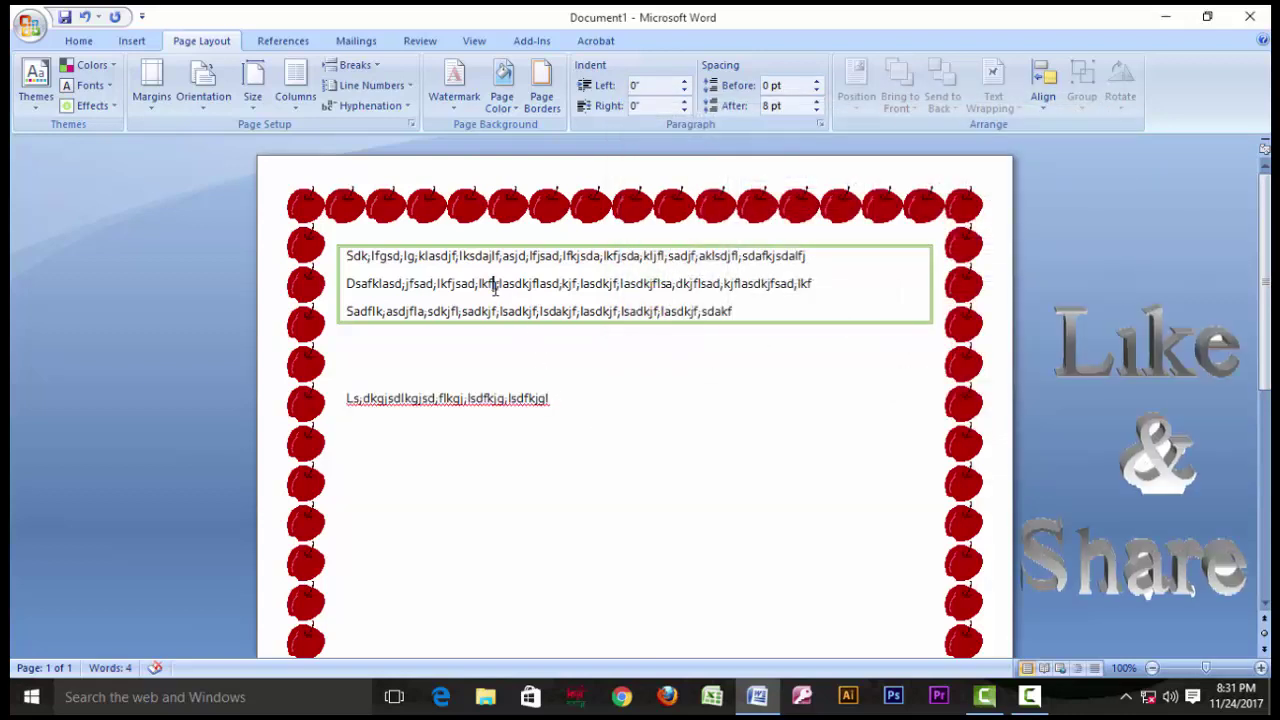
Select the sample line below the bordered paragraphs and shade its paragraph with the darkest blue theme color
{"action": "left_click_drag", "start_coordinate": [751, 312], "coordinate": [360, 263]}
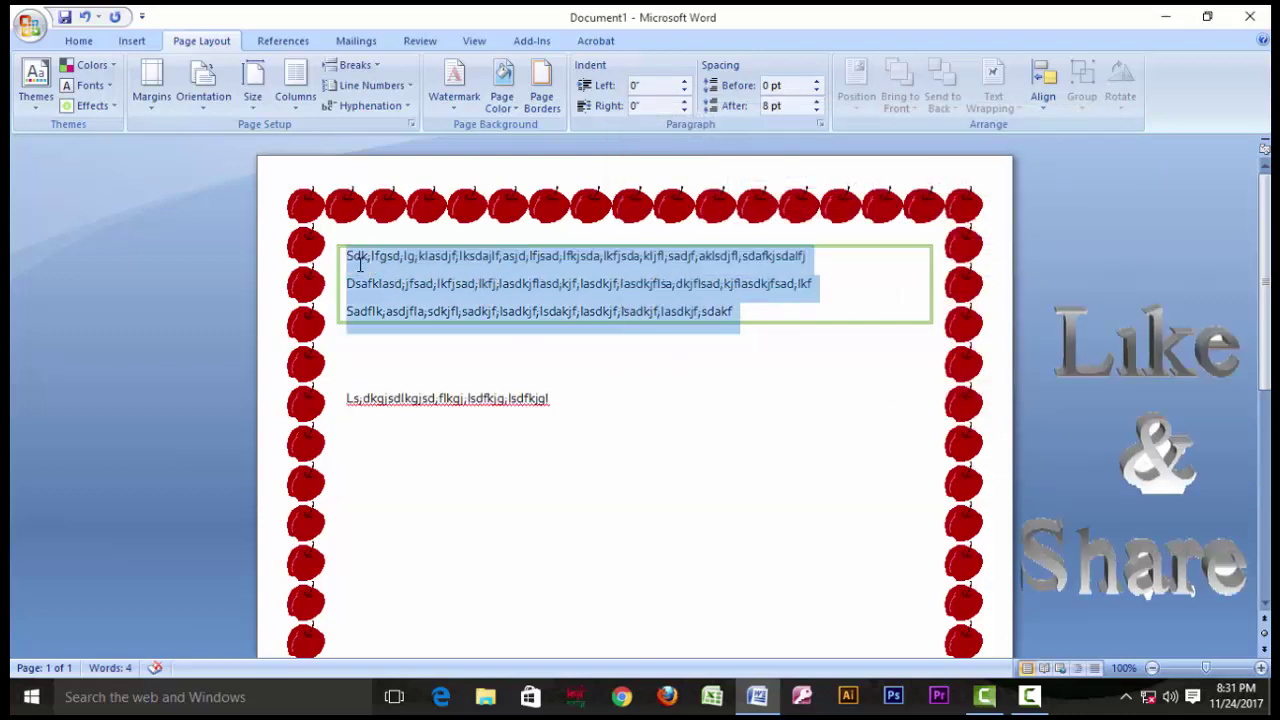
{"action": "left_click", "coordinate": [632, 380]}
{"action": "left_click_drag", "start_coordinate": [555, 400], "coordinate": [305, 410]}
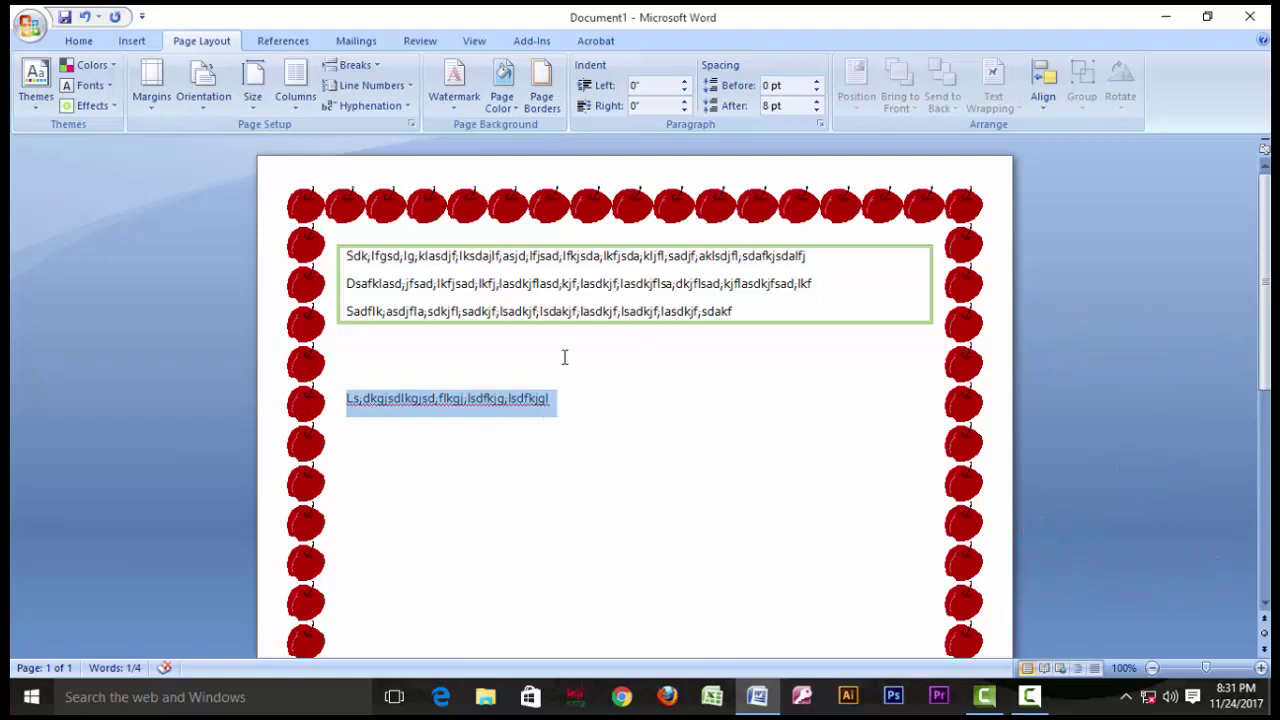
{"action": "left_click", "coordinate": [541, 92]}
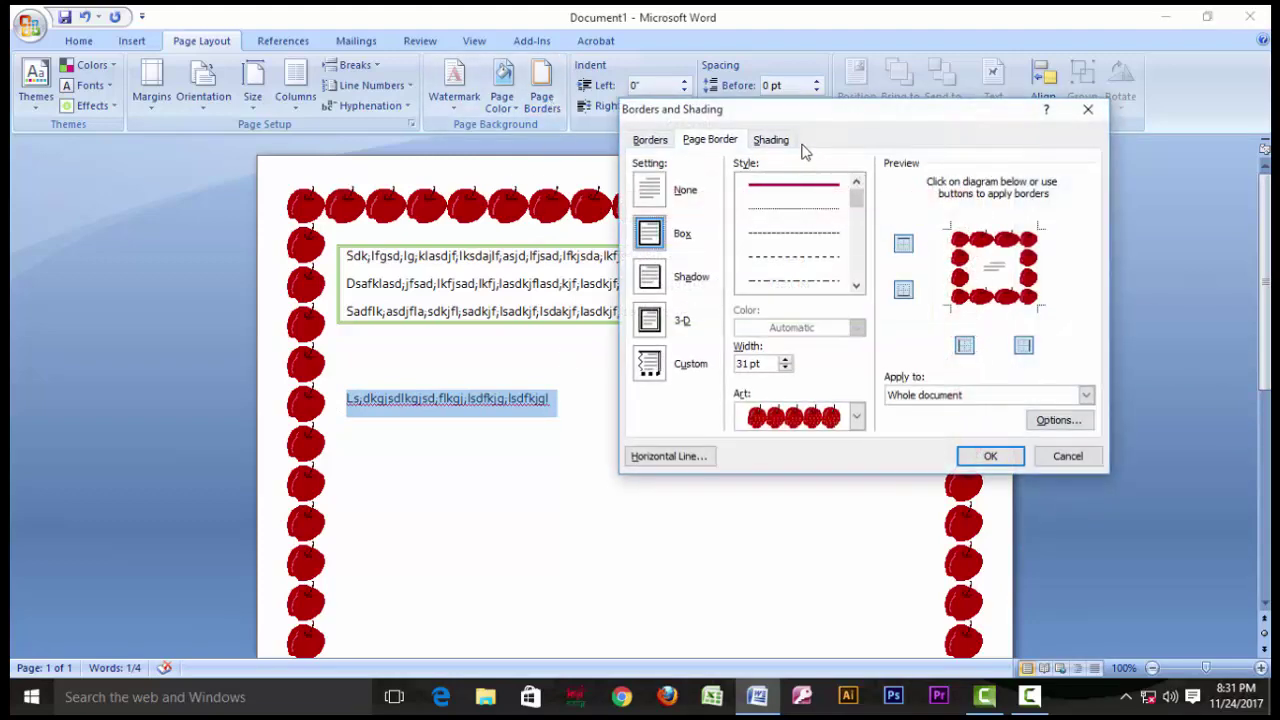
{"action": "left_click", "coordinate": [783, 142]}
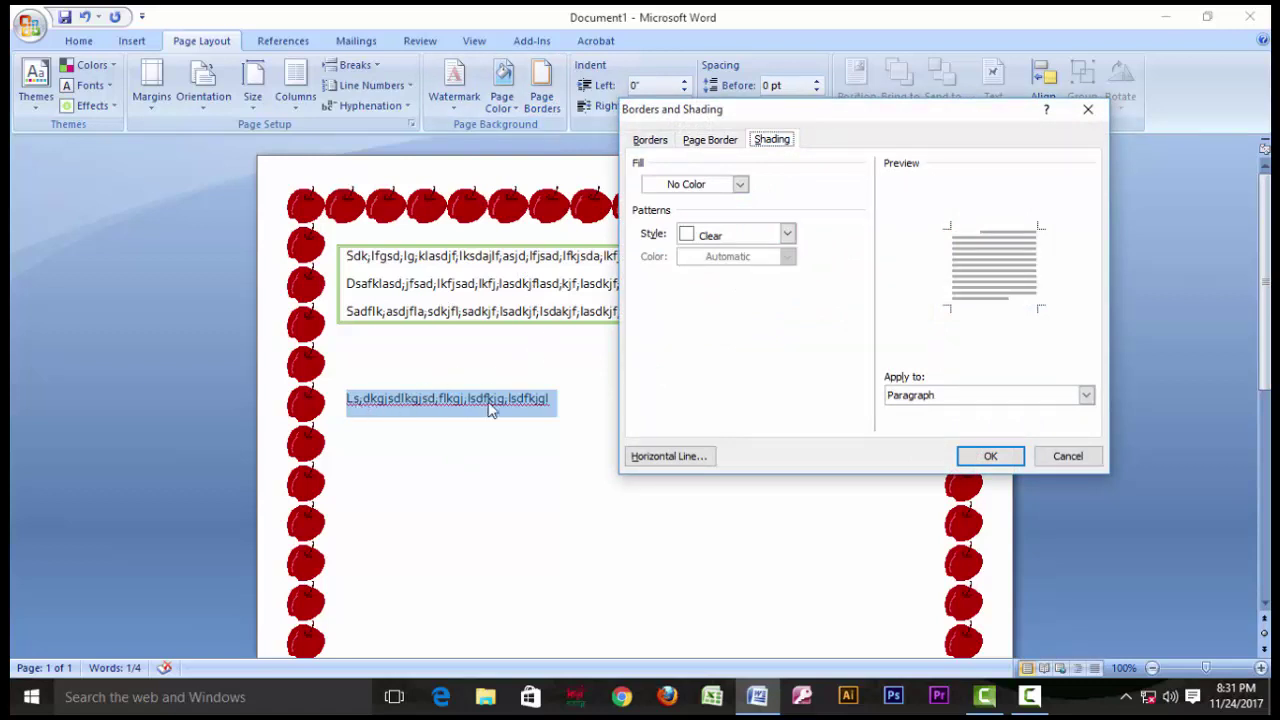
{"action": "left_click", "coordinate": [740, 185]}
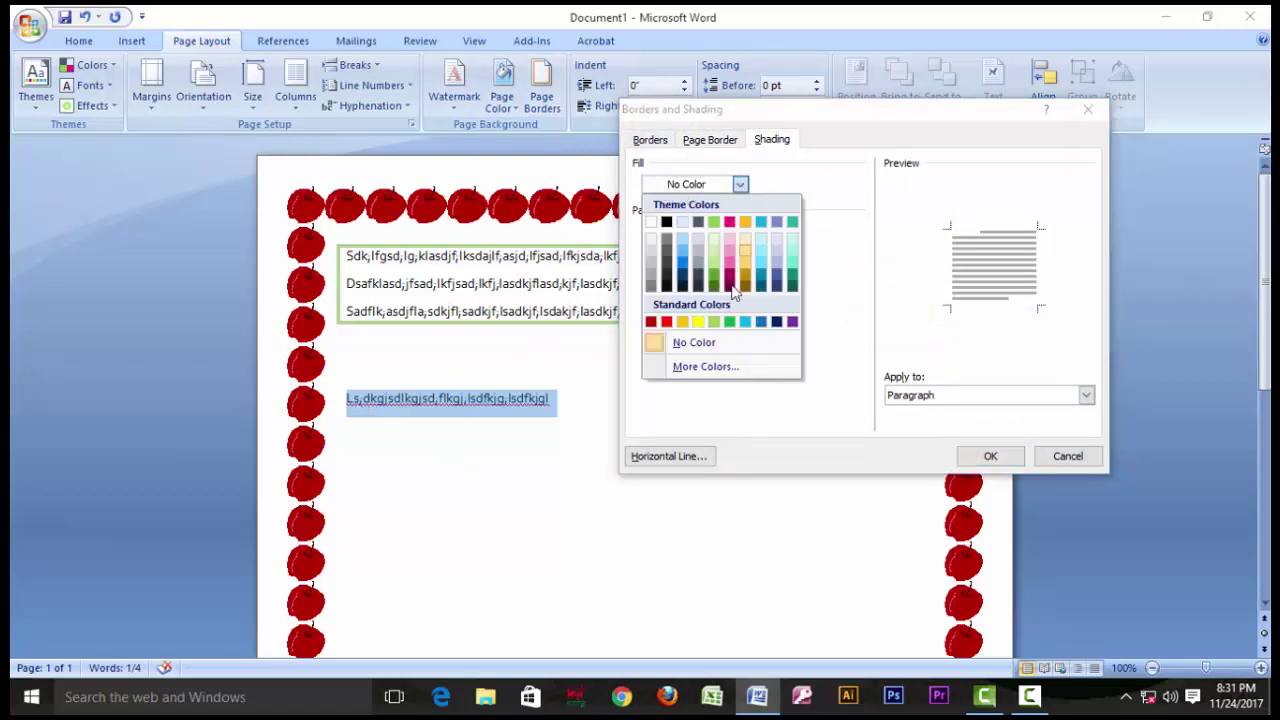
{"action": "left_click", "coordinate": [670, 285]}
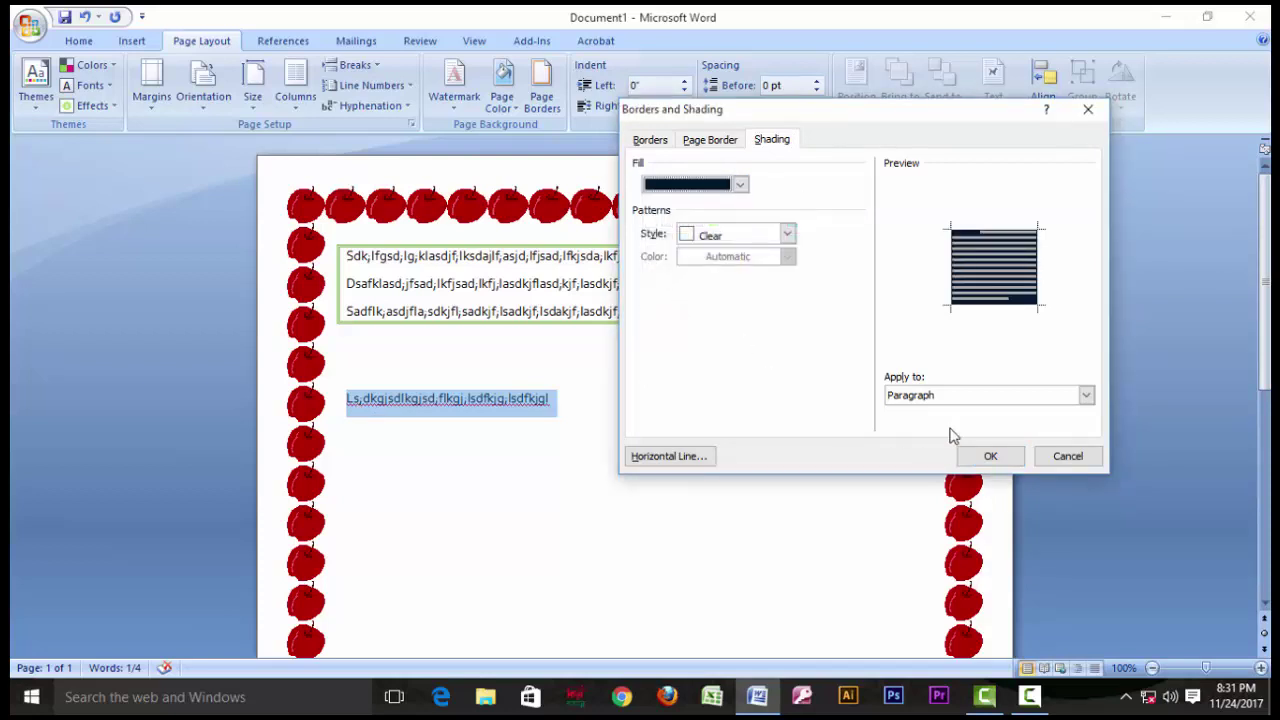
{"action": "left_click", "coordinate": [990, 456]}
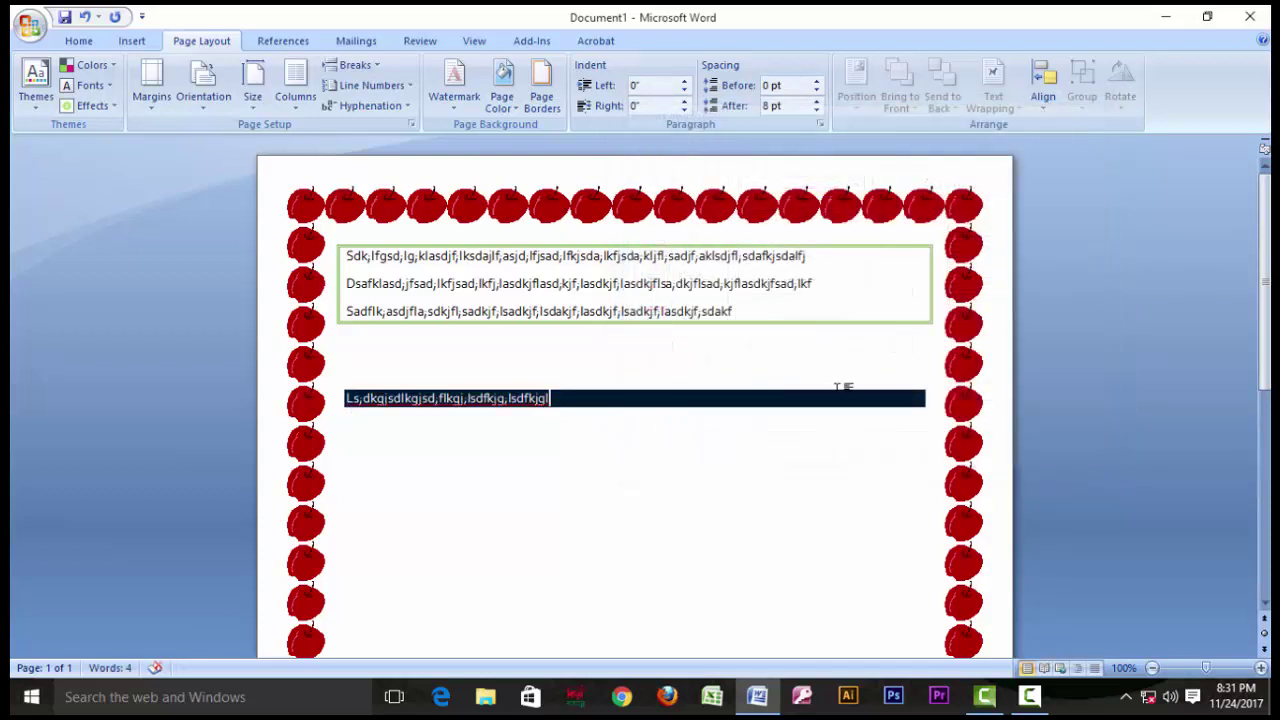
Remove the shading from the lower sample line's paragraph by setting its fill to No Color
{"action": "left_click", "coordinate": [540, 95]}
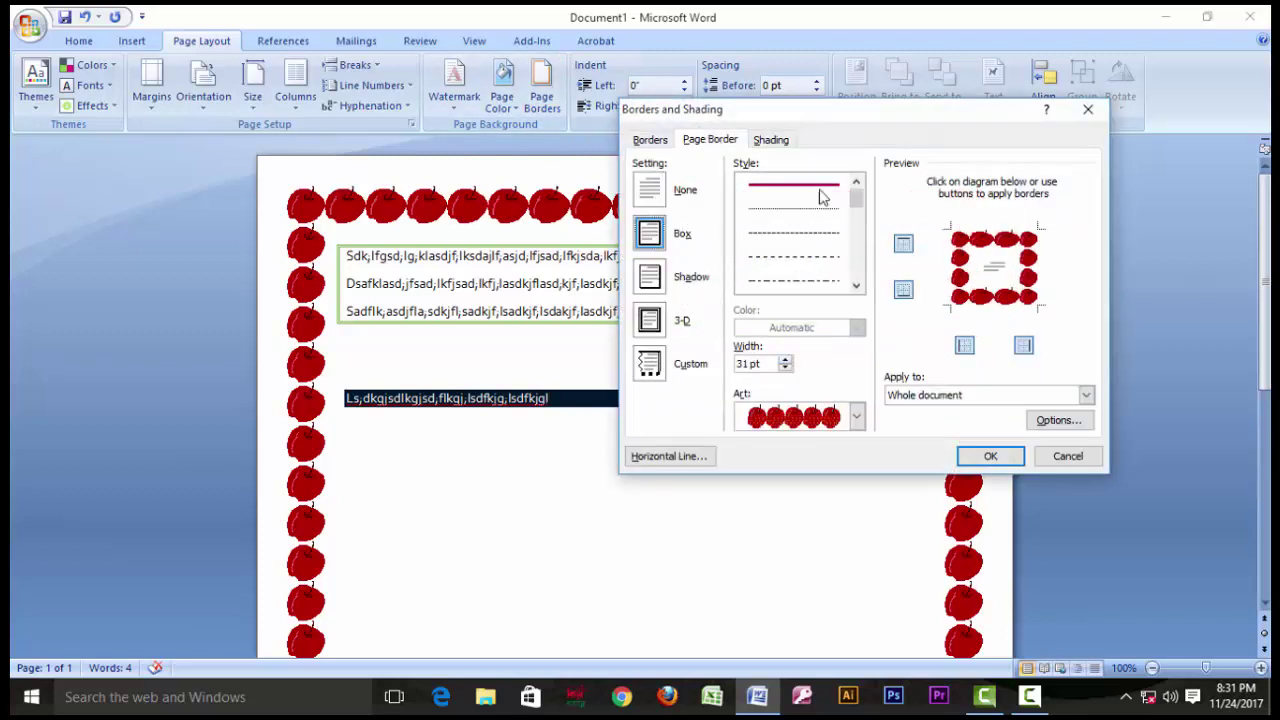
{"action": "left_click", "coordinate": [771, 140]}
{"action": "left_click", "coordinate": [740, 185]}
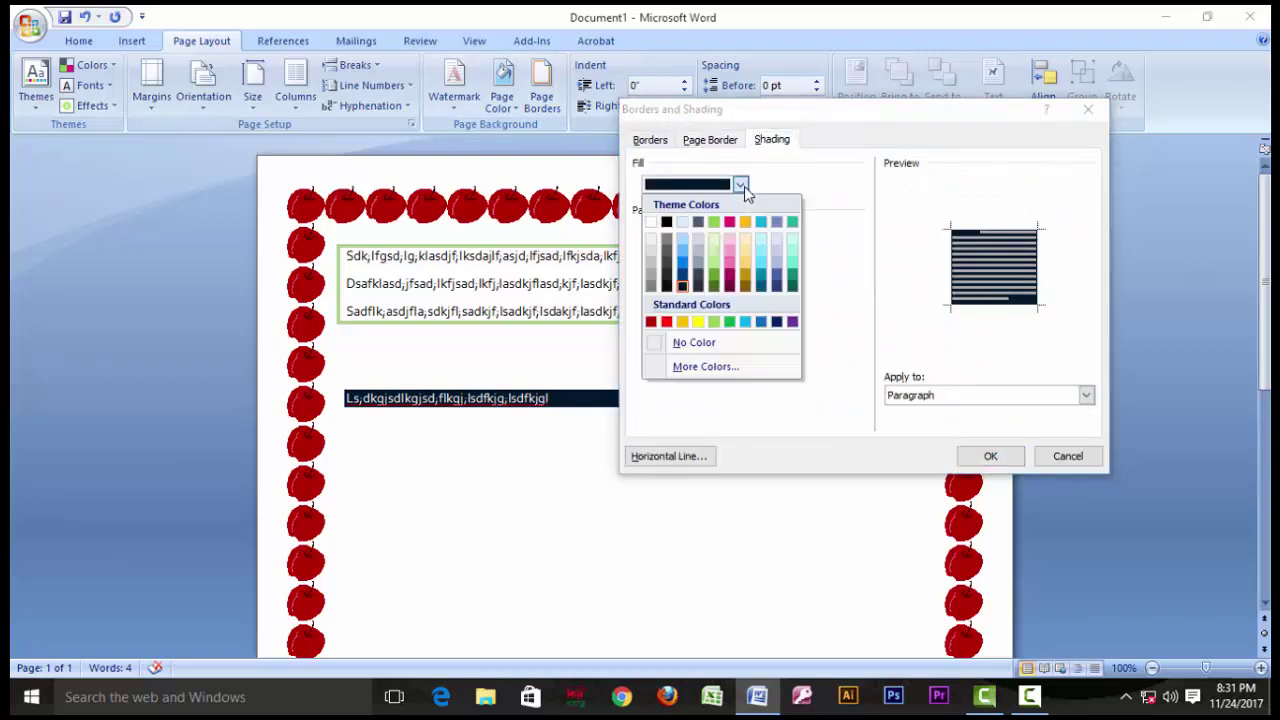
{"action": "left_click", "coordinate": [694, 343]}
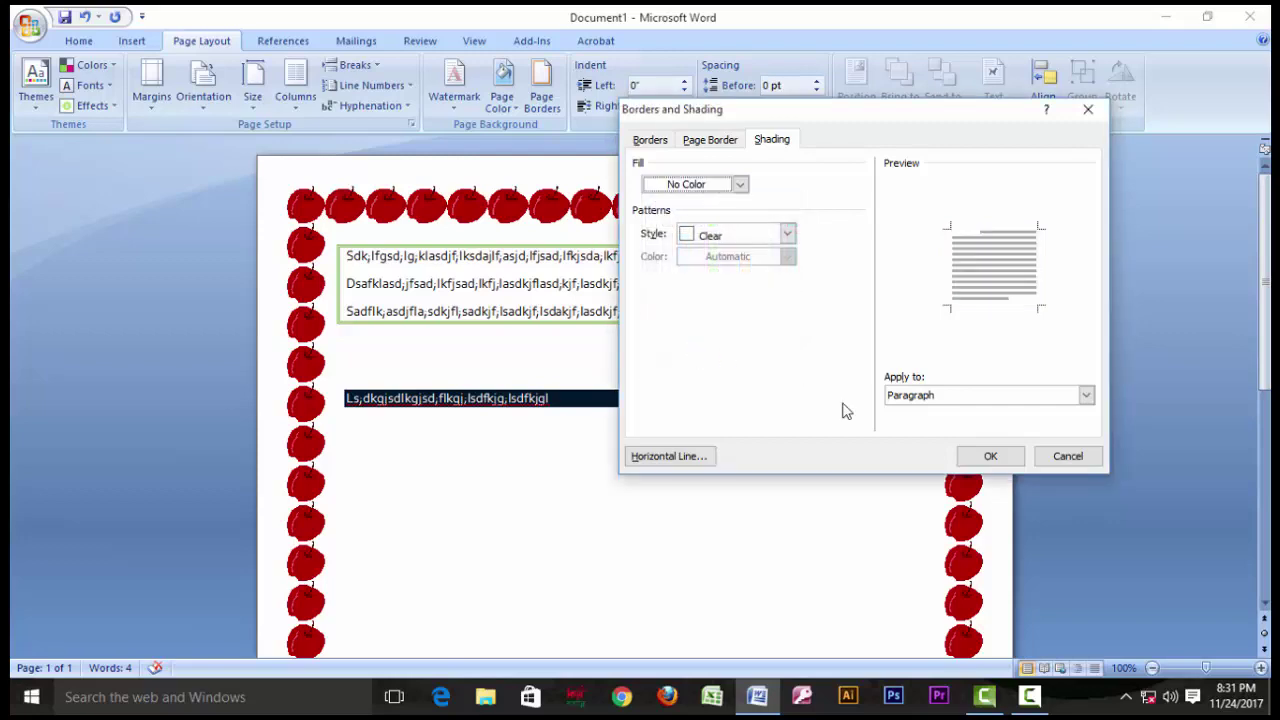
{"action": "left_click", "coordinate": [990, 455]}
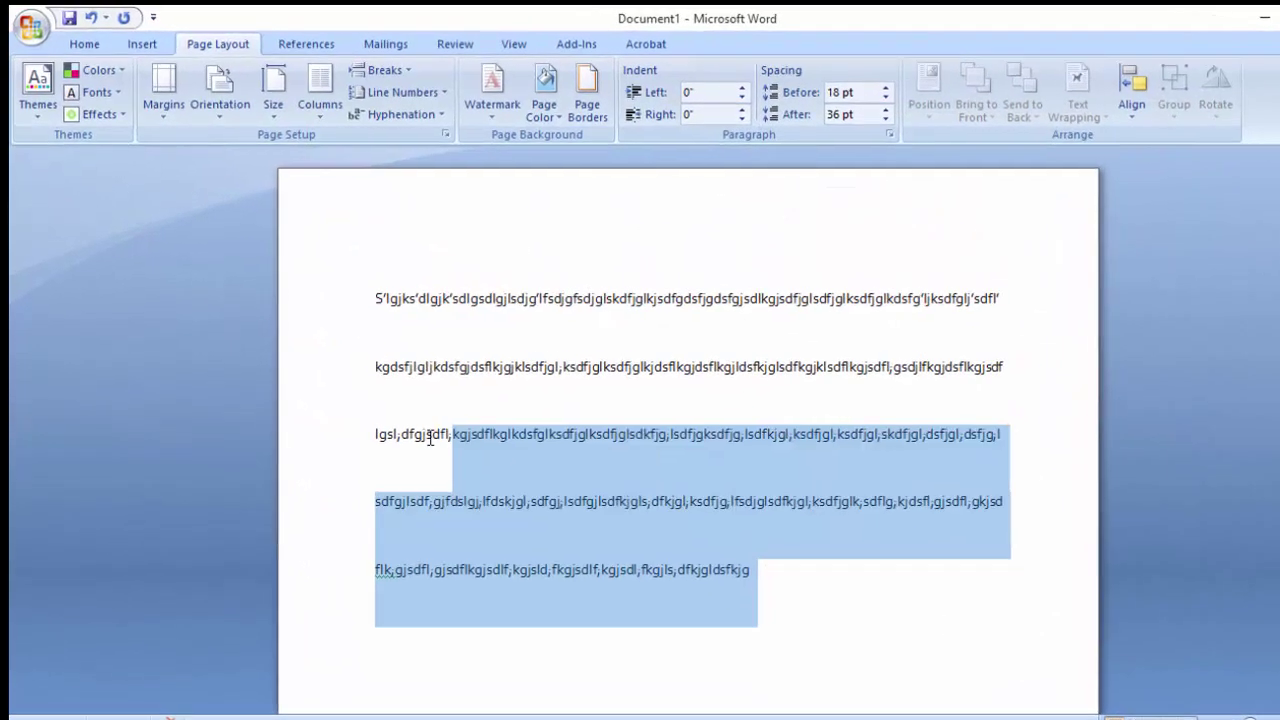
Select all the sample lines and look over the available line spacing choices without applying one
{"action": "left_click_drag", "start_coordinate": [523, 431], "coordinate": [334, 340]}
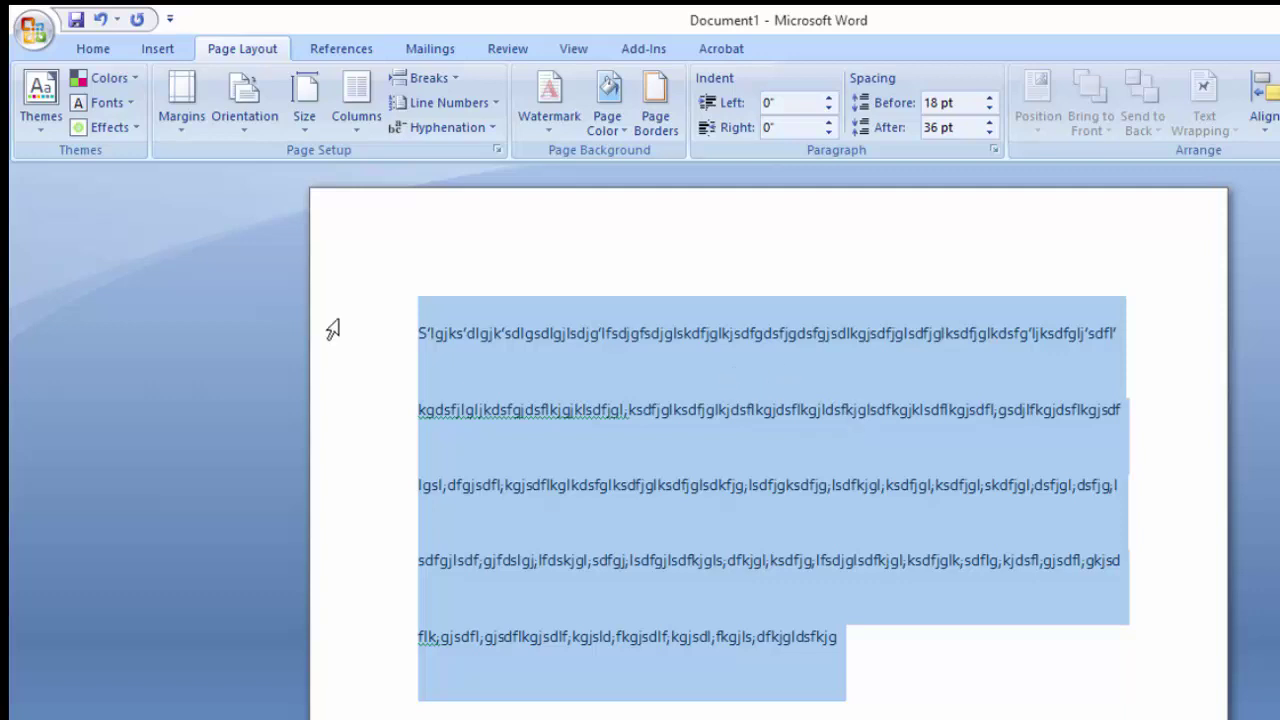
{"action": "left_click", "coordinate": [92, 50]}
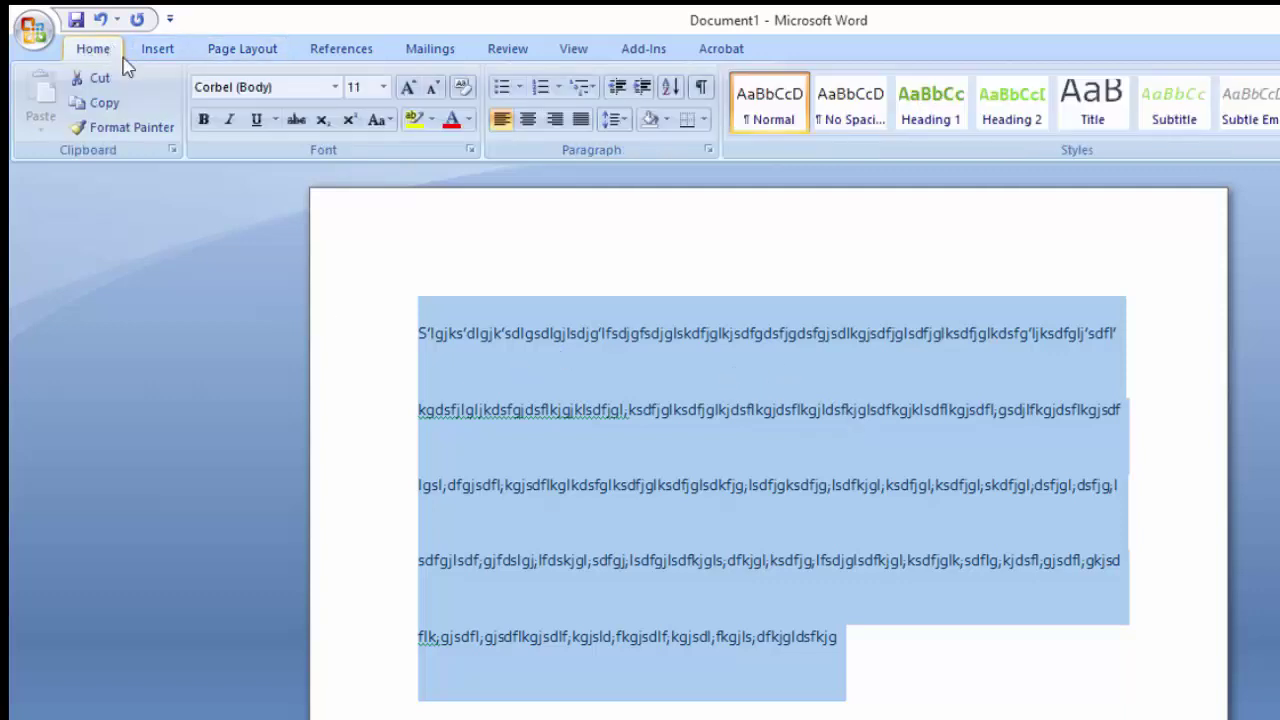
{"action": "left_click", "coordinate": [616, 120]}
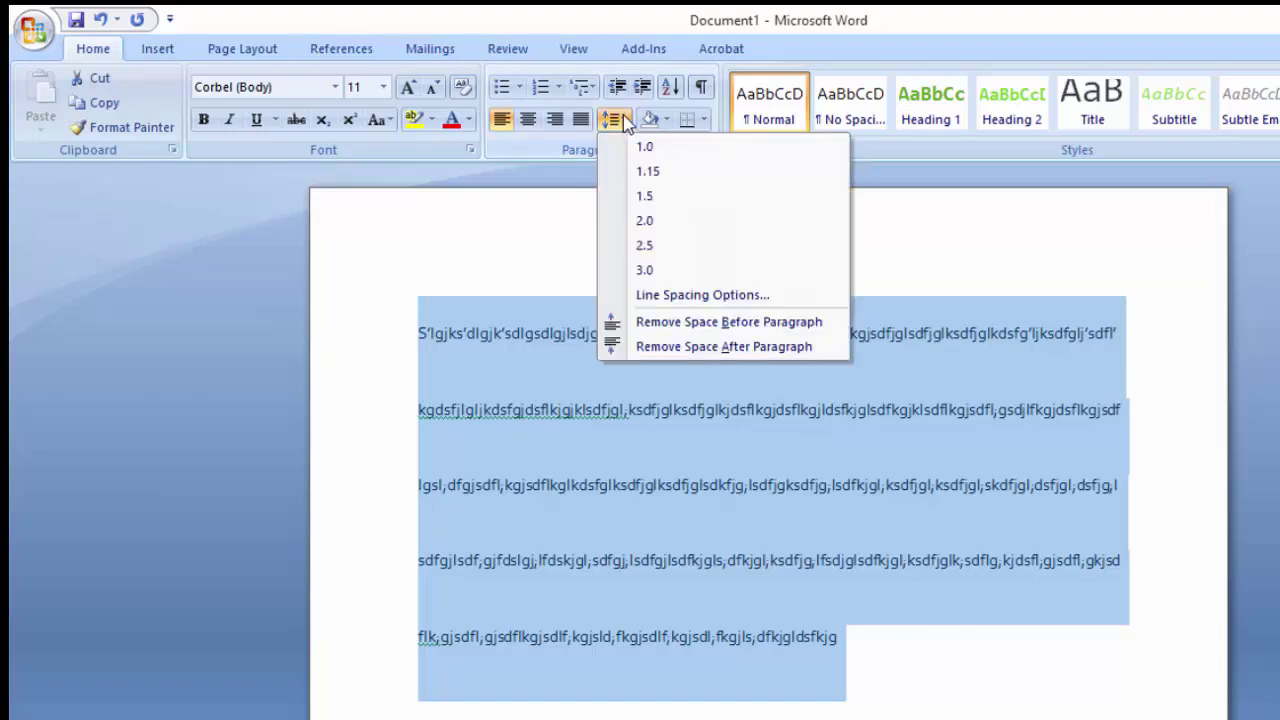
{"action": "left_click", "coordinate": [900, 330]}
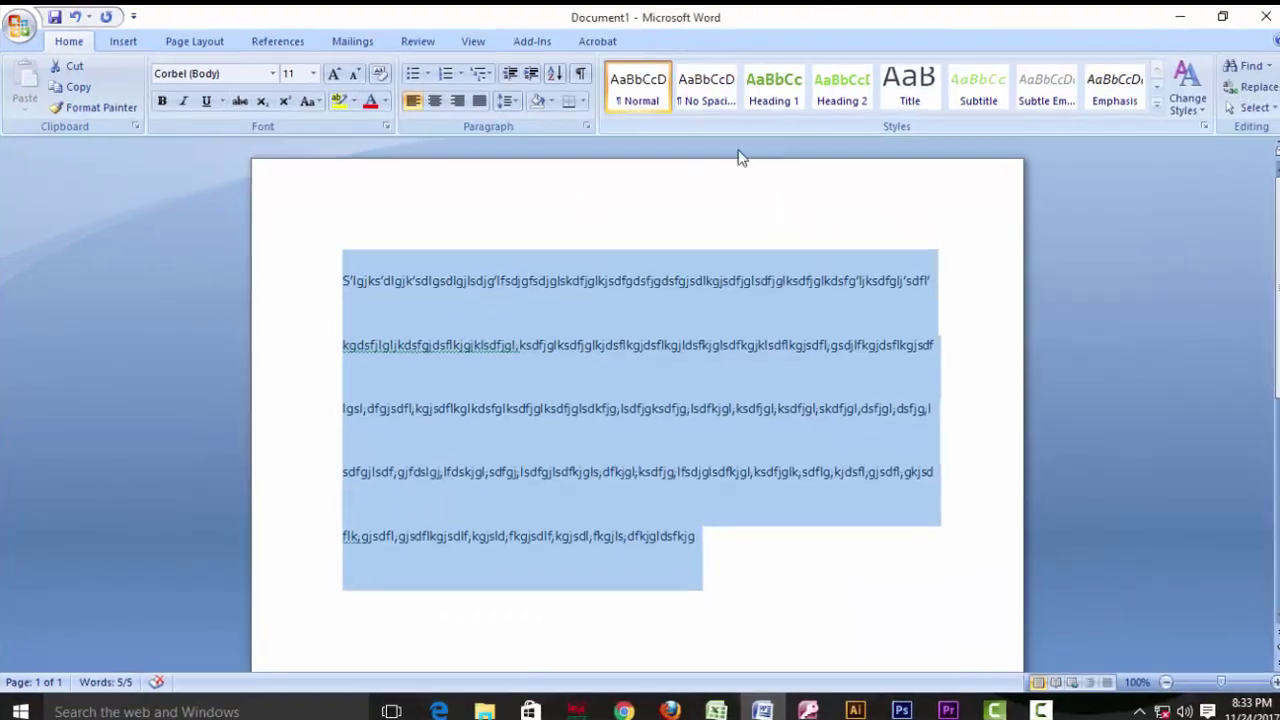
Reduce the selected paragraphs' spacing to 12 pt after and 0 pt before
{"action": "left_click", "coordinate": [175, 45]}
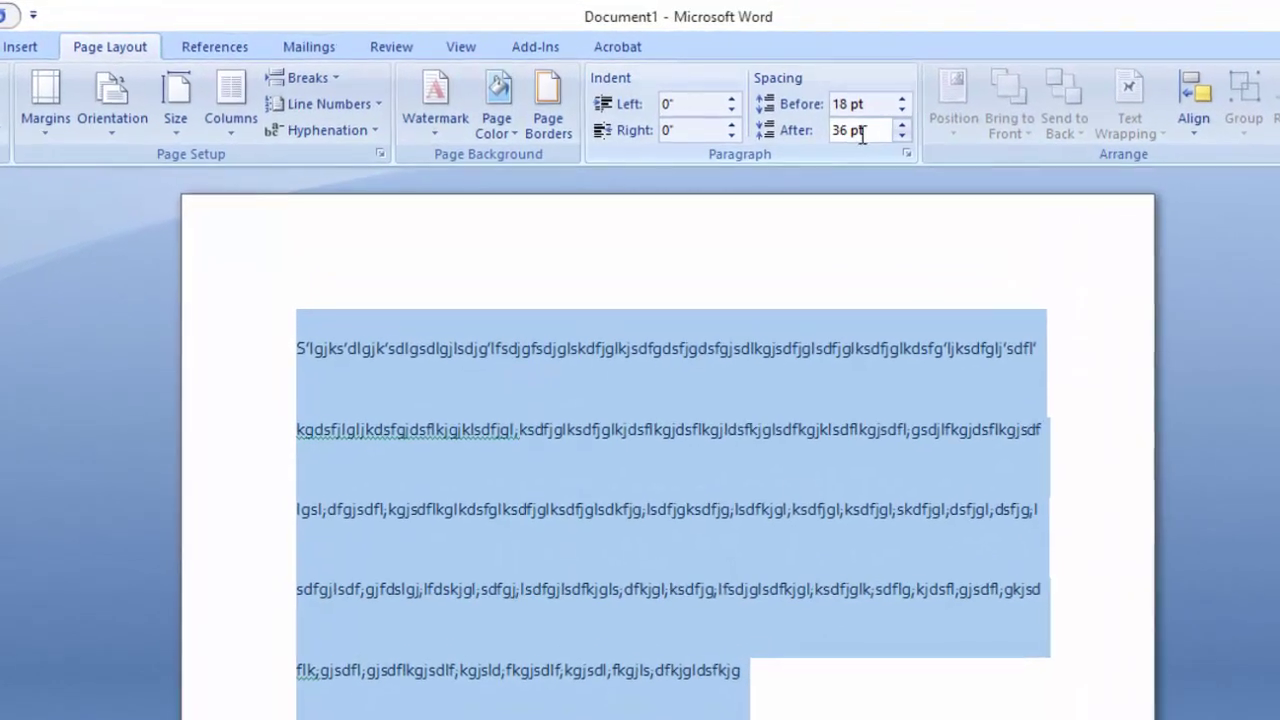
{"action": "left_click", "coordinate": [909, 140]}
{"action": "left_click", "coordinate": [909, 140]}
{"action": "left_click", "coordinate": [909, 140]}
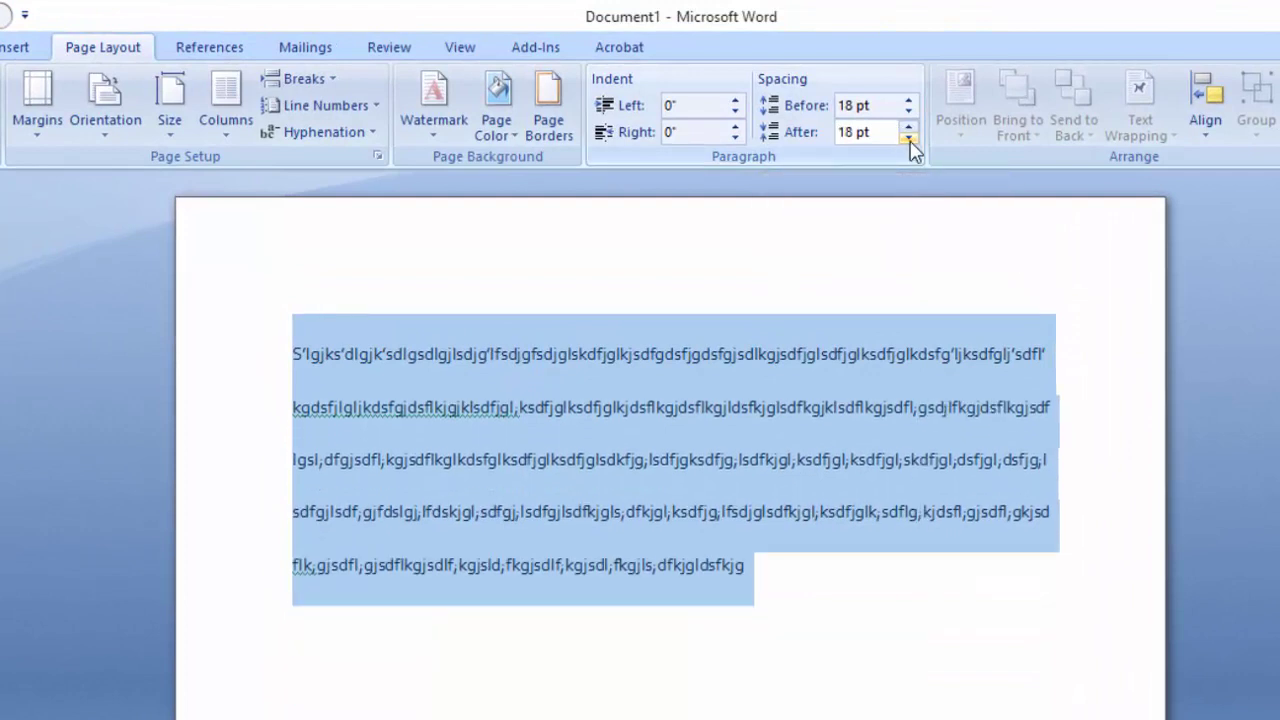
{"action": "left_click", "coordinate": [909, 140]}
{"action": "left_click", "coordinate": [909, 112]}
{"action": "left_click", "coordinate": [909, 112]}
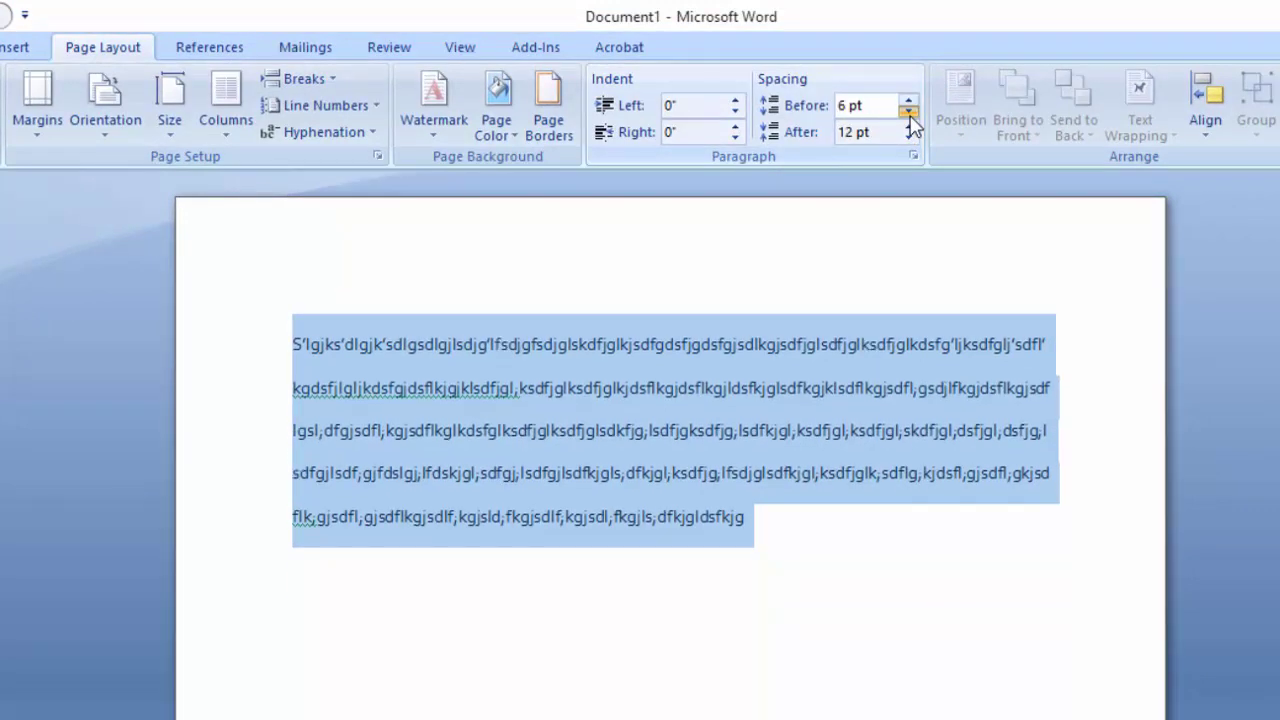
{"action": "left_click", "coordinate": [909, 112]}
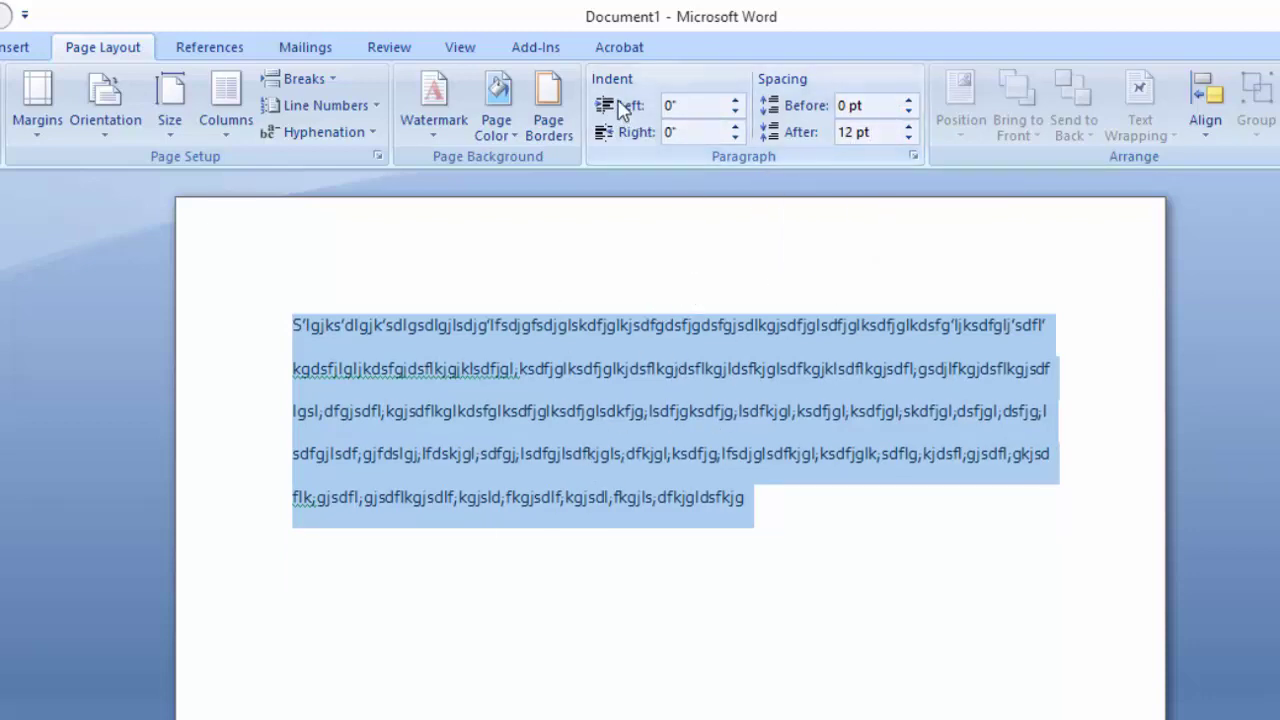
Try a negative left indent on the selected paragraphs and return it to 0"
{"action": "left_click", "coordinate": [735, 113]}
{"action": "left_click", "coordinate": [735, 113]}
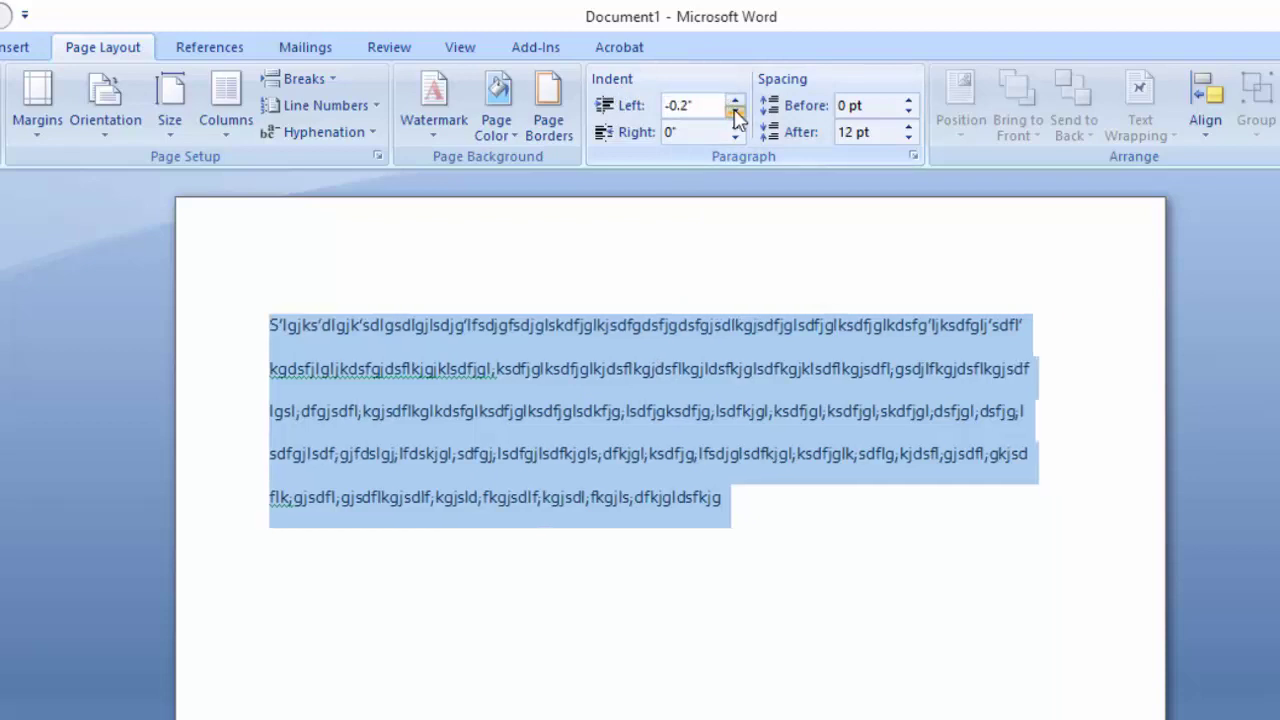
{"action": "left_click", "coordinate": [735, 113]}
{"action": "left_click", "coordinate": [735, 99]}
{"action": "left_click", "coordinate": [735, 99]}
{"action": "left_click", "coordinate": [735, 99]}
Try a negative right indent on the selected paragraphs
{"action": "left_click", "coordinate": [736, 138]}
{"action": "left_click", "coordinate": [736, 137]}
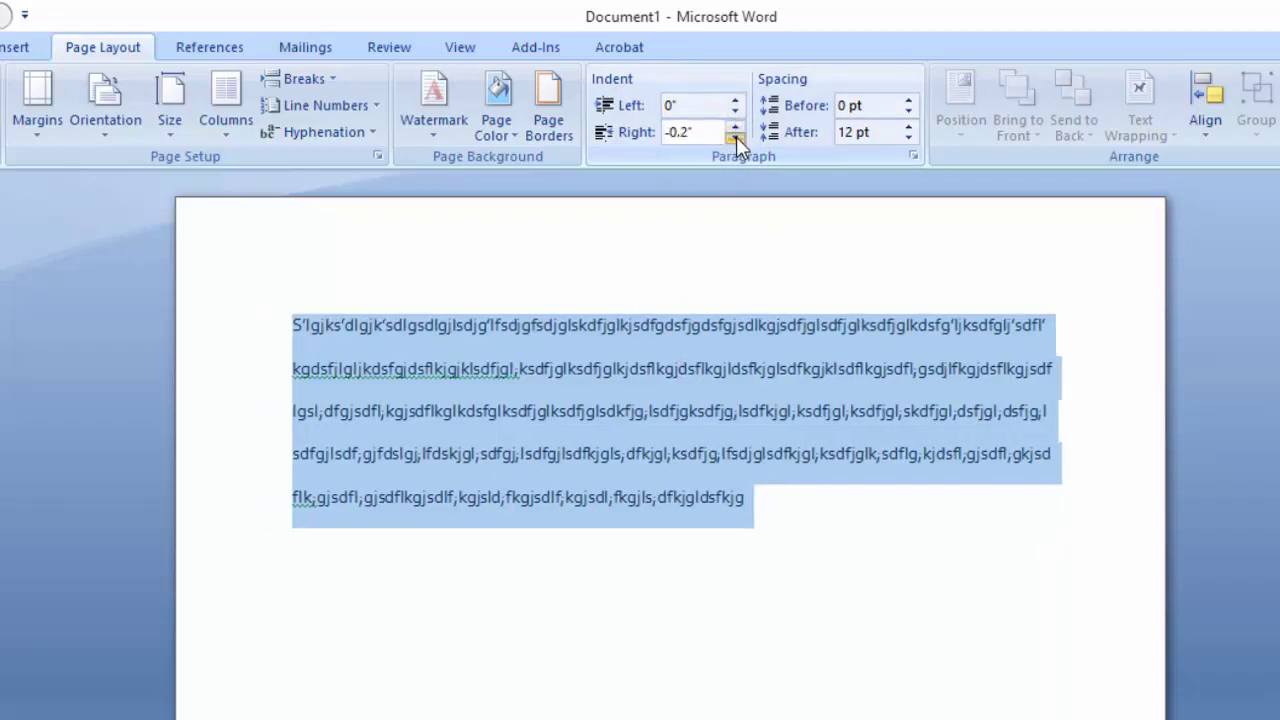
{"action": "left_click", "coordinate": [736, 137]}
{"action": "left_click", "coordinate": [736, 137]}
Increase the right indent of the selected paragraphs to 1.2"
{"action": "left_click", "coordinate": [736, 127]}
{"action": "left_click", "coordinate": [736, 127]}
{"action": "left_click", "coordinate": [736, 127]}
{"action": "left_click", "coordinate": [736, 127]}
{"action": "left_click", "coordinate": [736, 127]}
{"action": "left_click", "coordinate": [736, 127]}
{"action": "left_click", "coordinate": [736, 127]}
{"action": "left_click", "coordinate": [736, 127]}
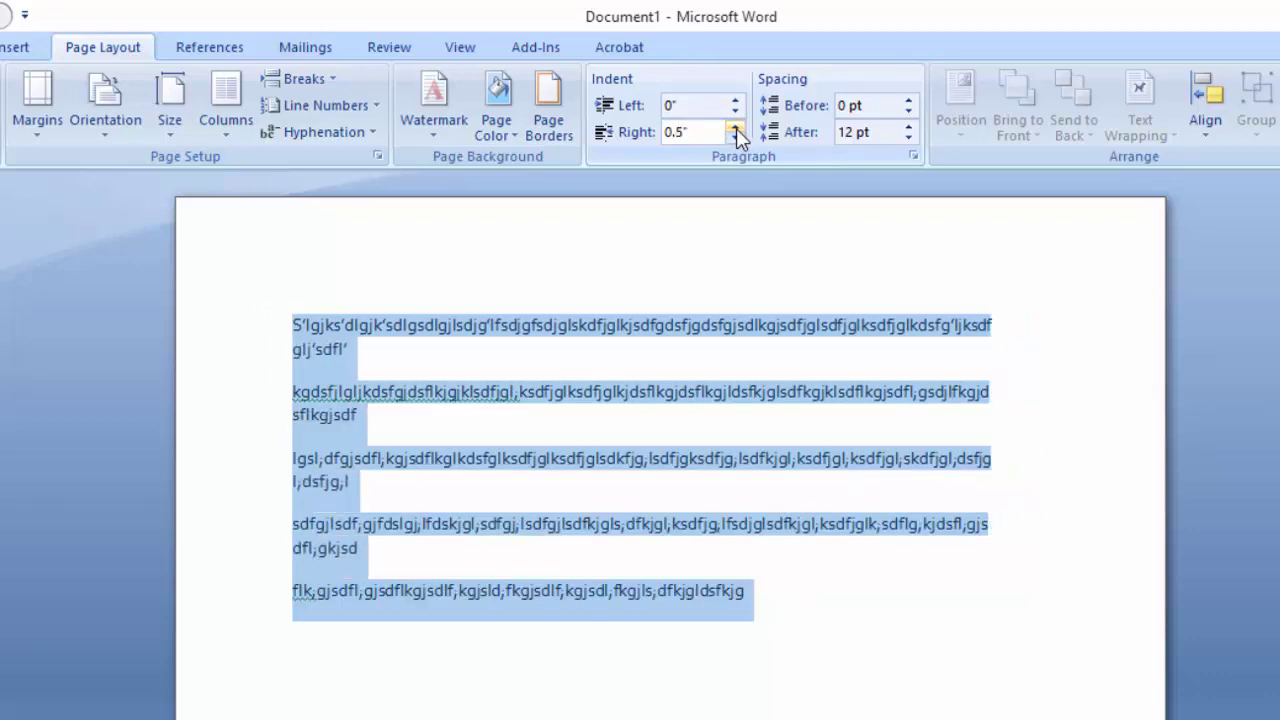
{"action": "left_click", "coordinate": [736, 127]}
{"action": "left_click", "coordinate": [736, 127]}
{"action": "left_click", "coordinate": [736, 127]}
{"action": "left_click", "coordinate": [736, 127]}
{"action": "left_click", "coordinate": [736, 127]}
{"action": "left_click", "coordinate": [736, 127]}
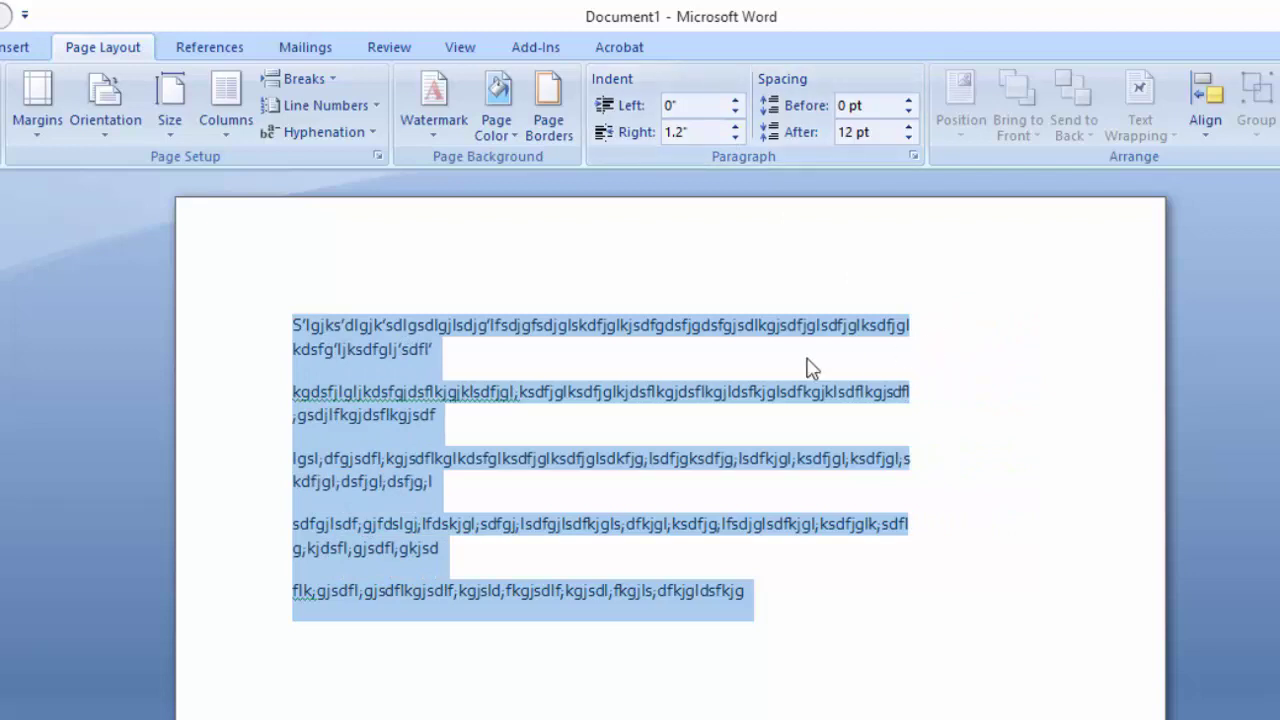
Bring the right indent of the selected paragraphs back to 0"
{"action": "left_click", "coordinate": [735, 137]}
{"action": "left_click", "coordinate": [735, 137]}
{"action": "left_click", "coordinate": [735, 137]}
{"action": "left_click", "coordinate": [735, 137]}
{"action": "left_click", "coordinate": [736, 127]}
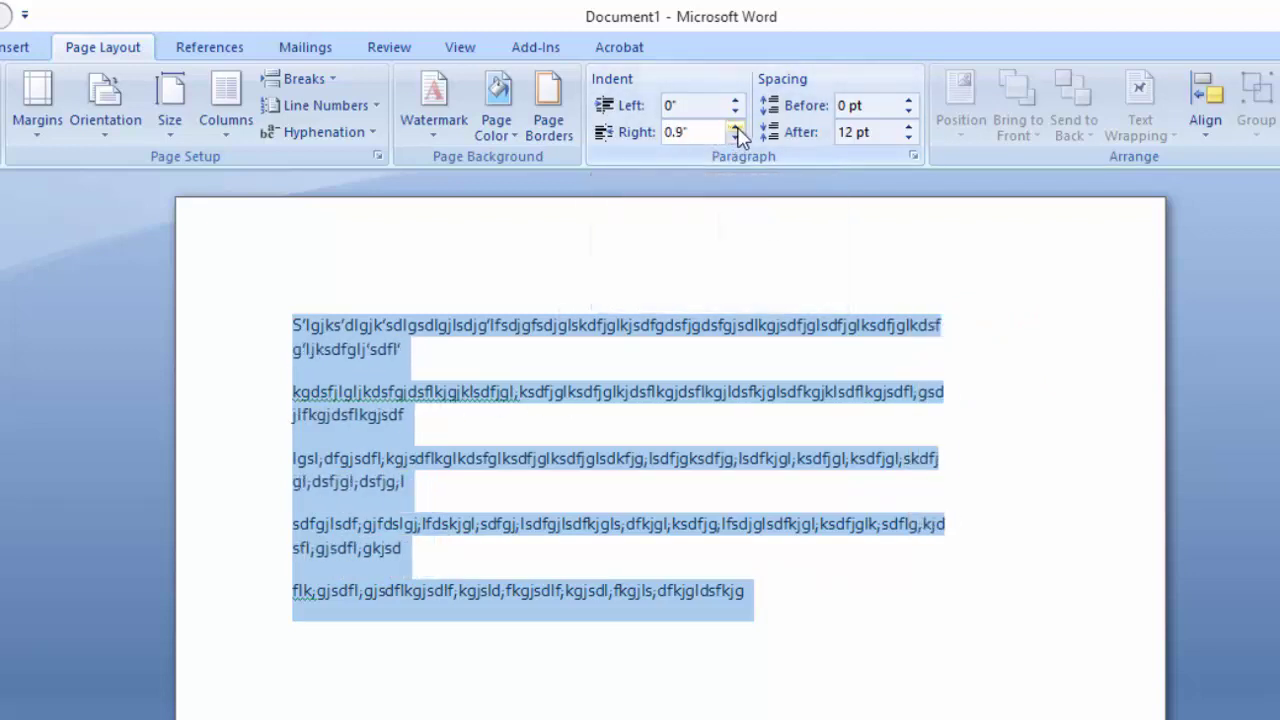
{"action": "left_click", "coordinate": [736, 127]}
{"action": "left_click", "coordinate": [735, 138]}
{"action": "left_click", "coordinate": [735, 138]}
{"action": "left_click", "coordinate": [735, 138]}
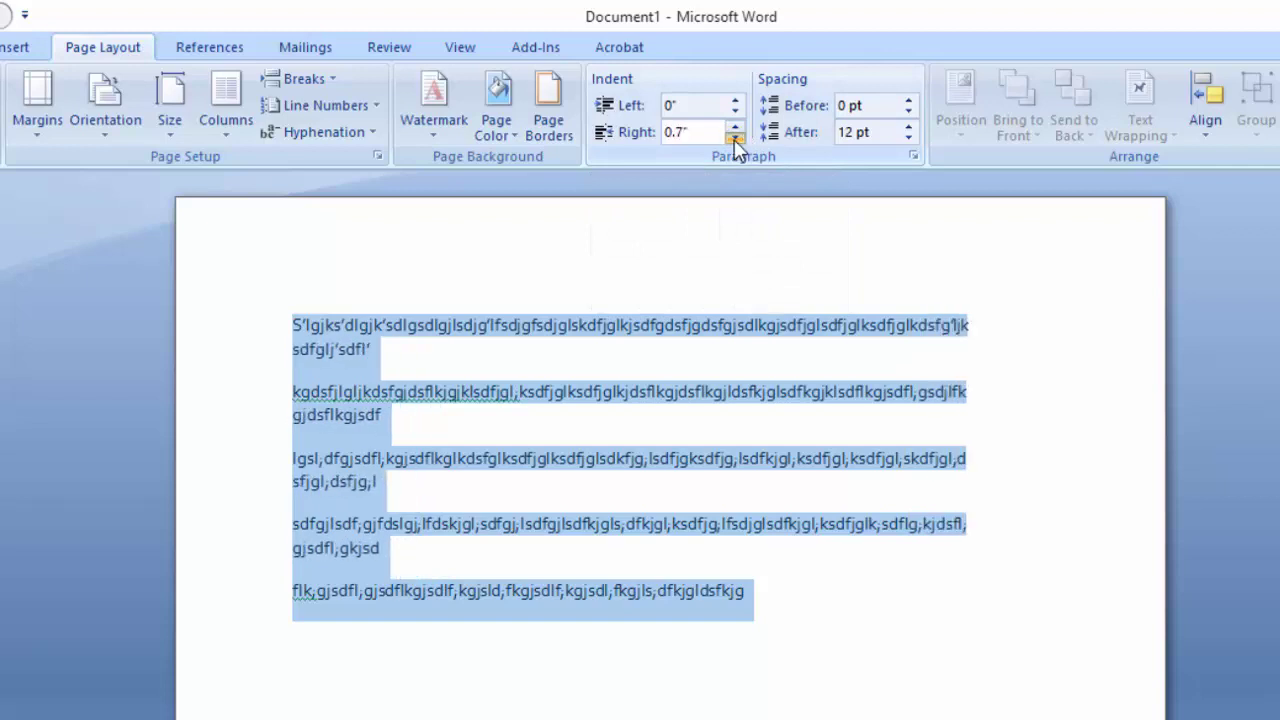
{"action": "left_click", "coordinate": [735, 138]}
{"action": "left_click", "coordinate": [735, 138]}
{"action": "left_click", "coordinate": [735, 138]}
{"action": "left_click", "coordinate": [735, 138]}
{"action": "left_click", "coordinate": [735, 138]}
{"action": "left_click", "coordinate": [735, 138]}
{"action": "left_click", "coordinate": [735, 138]}
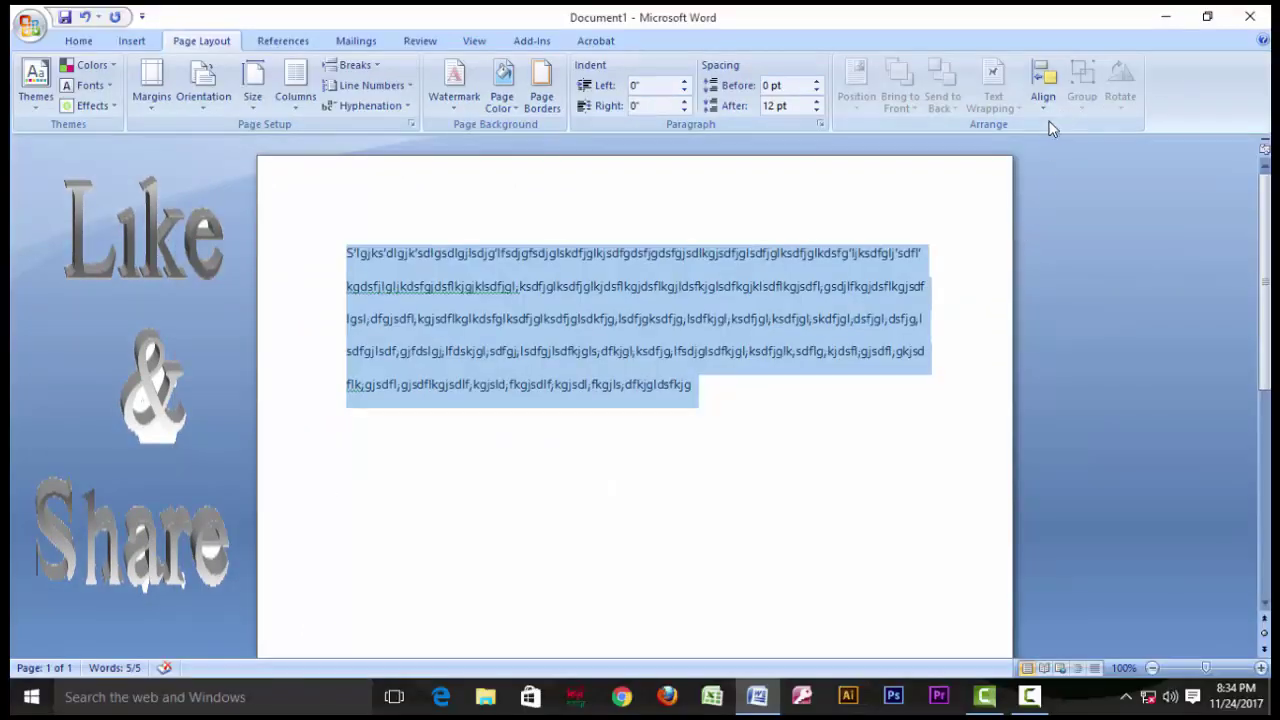
Look over the object alignment options and the Insert Picture dialog, leaving both without applying anything
{"action": "left_click", "coordinate": [1207, 135]}
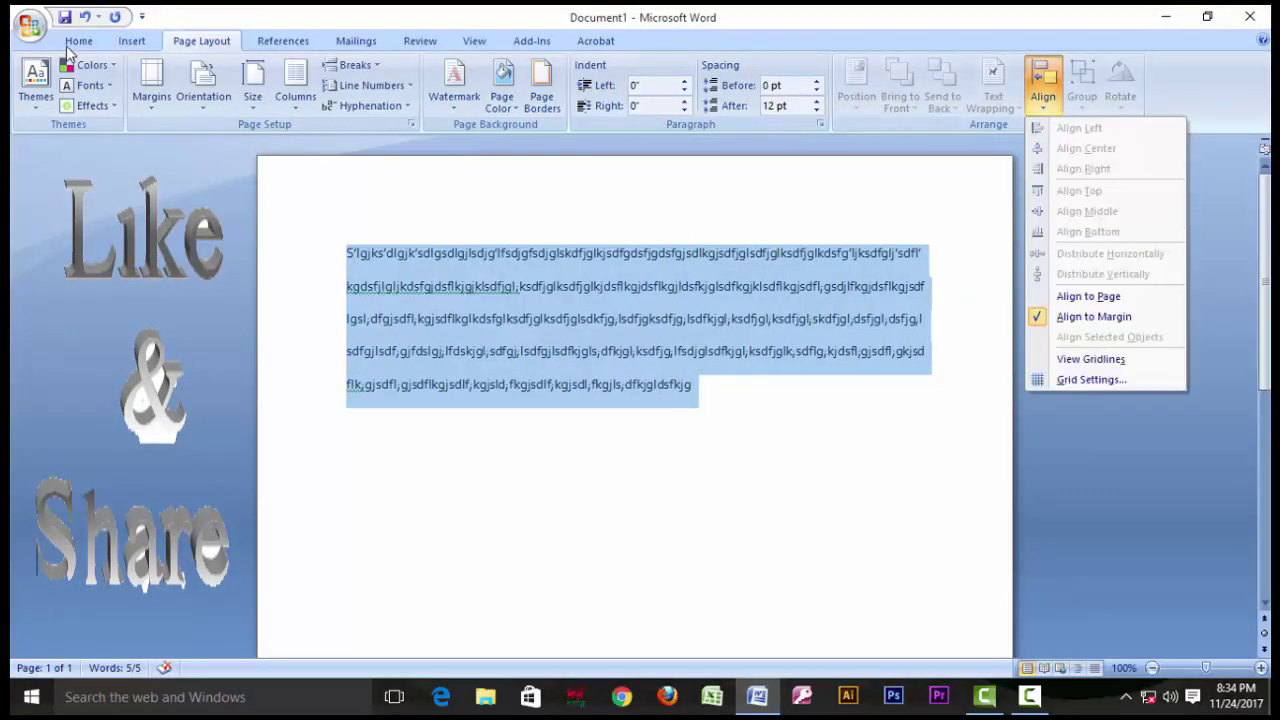
{"action": "left_click", "coordinate": [128, 40]}
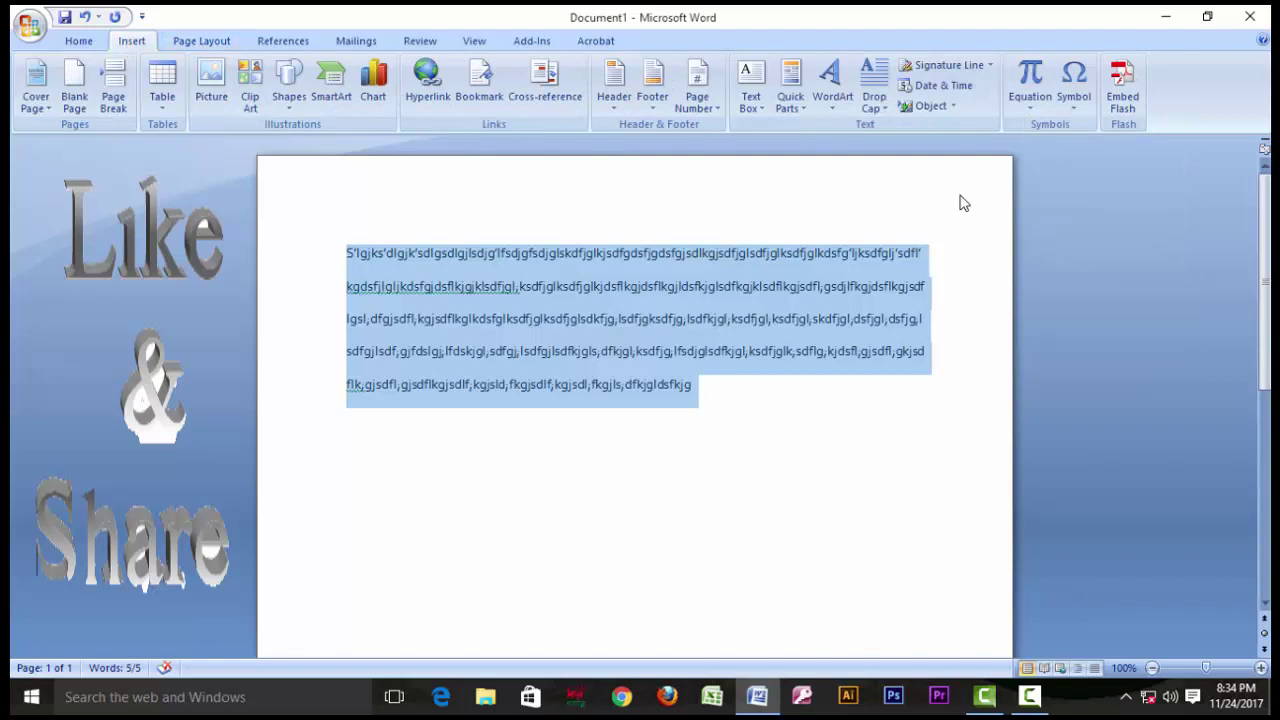
{"action": "left_click", "coordinate": [204, 42]}
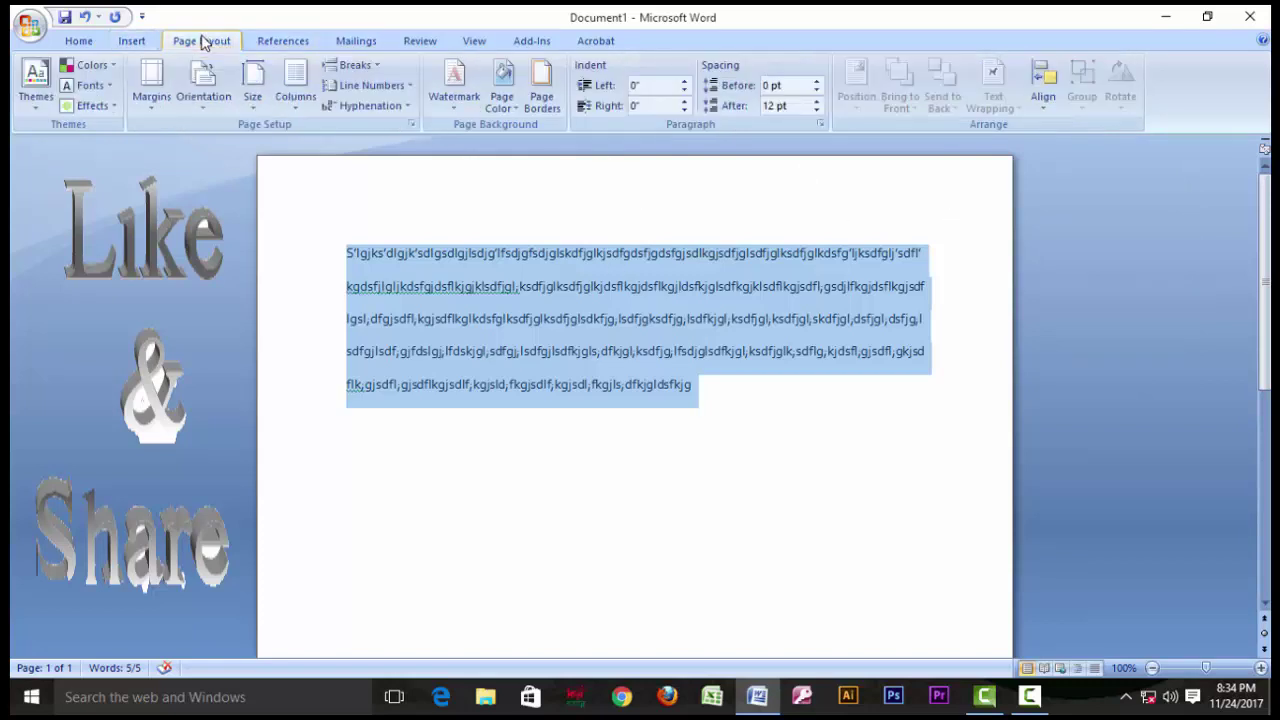
{"action": "left_click", "coordinate": [146, 44]}
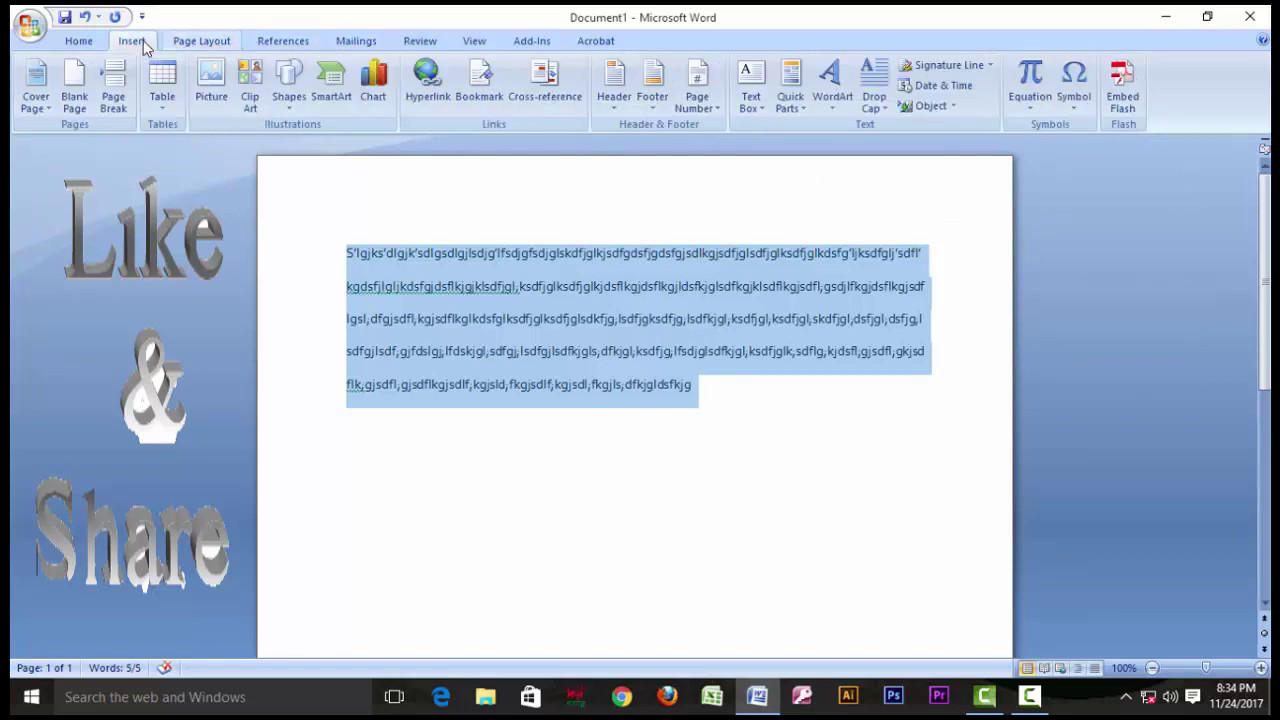
{"action": "left_click", "coordinate": [213, 88]}
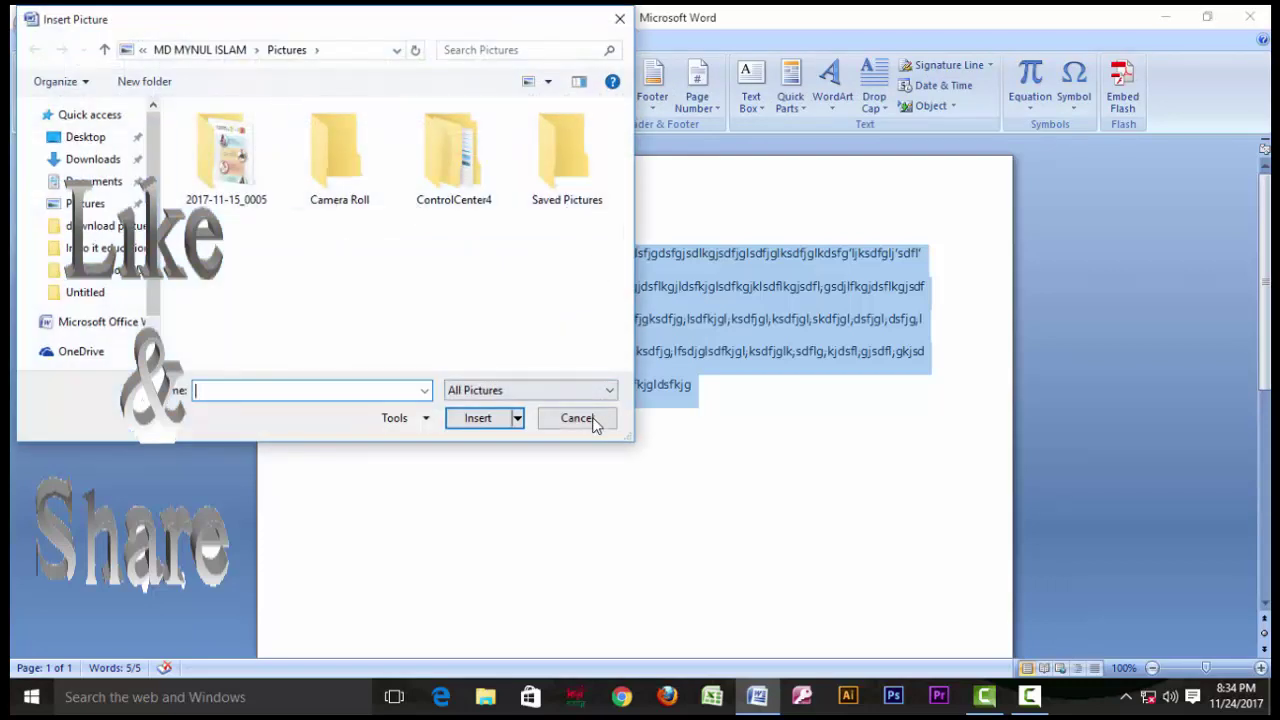
{"action": "left_click", "coordinate": [578, 418]}
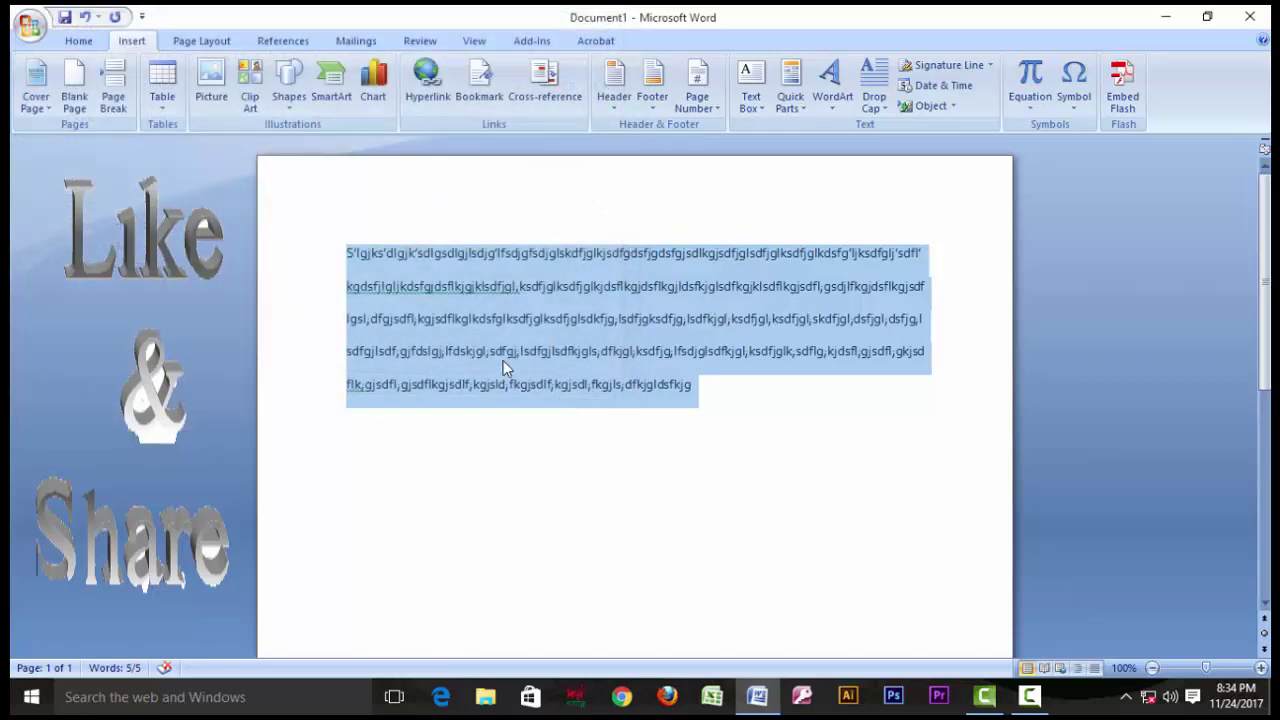
{"action": "left_click", "coordinate": [205, 42]}
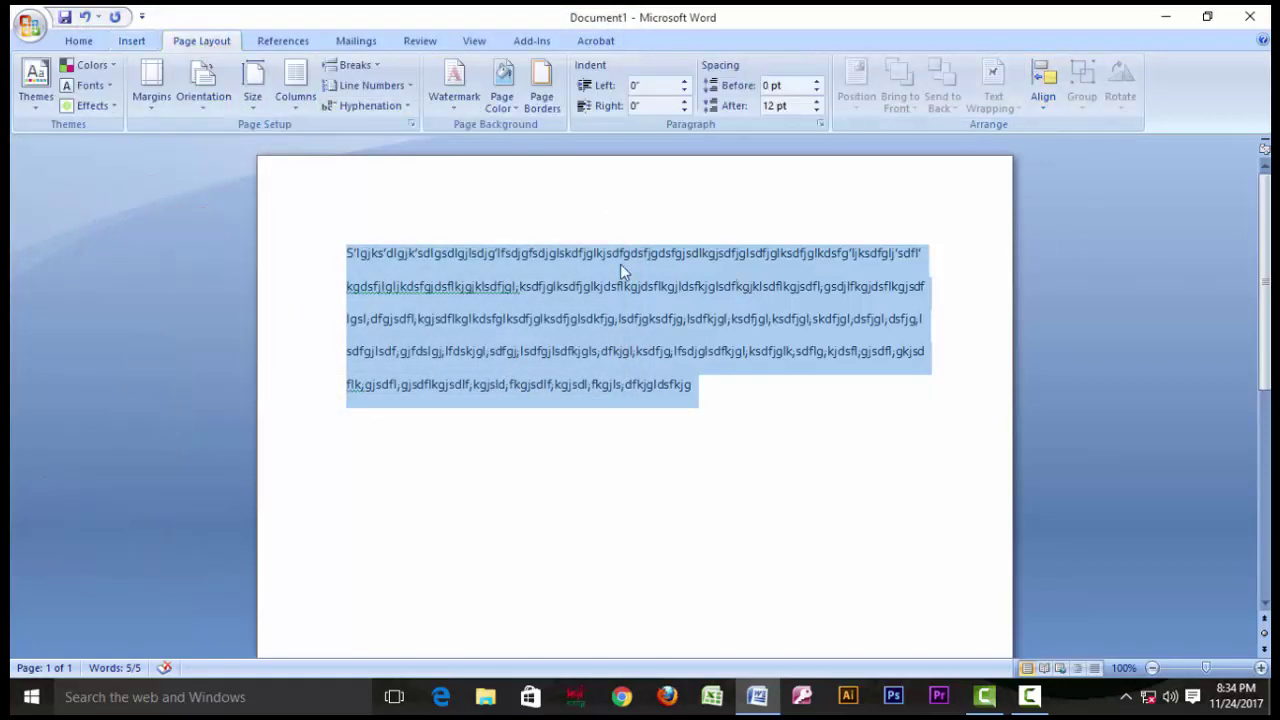